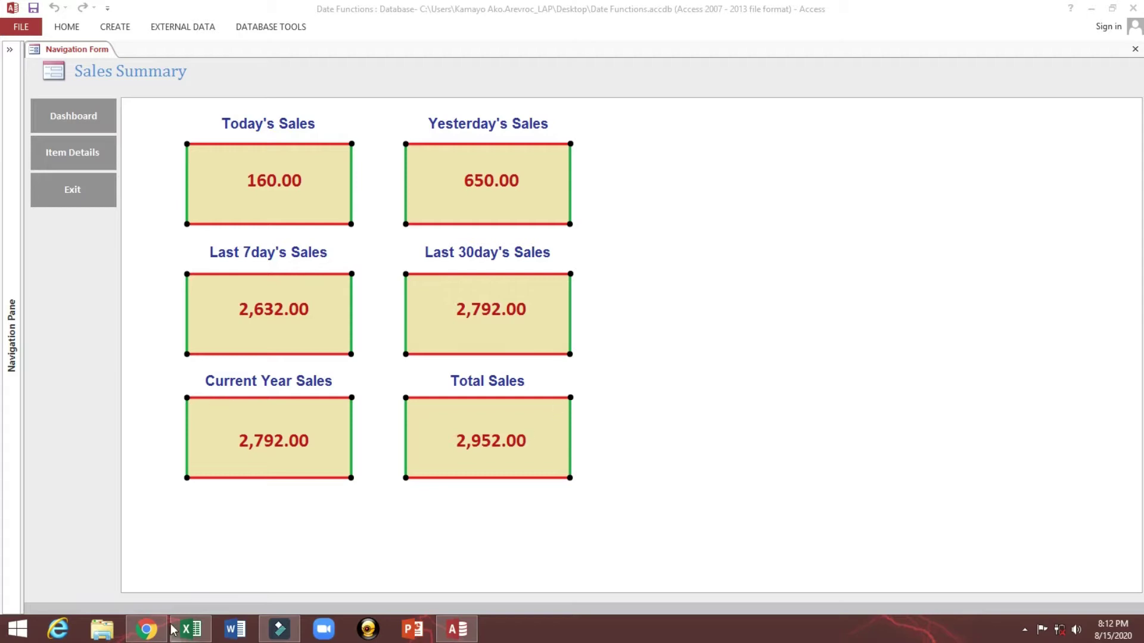
Bring the Sold Items Excel workbook up beside the Access Sales Summary dashboard
click(190, 629)
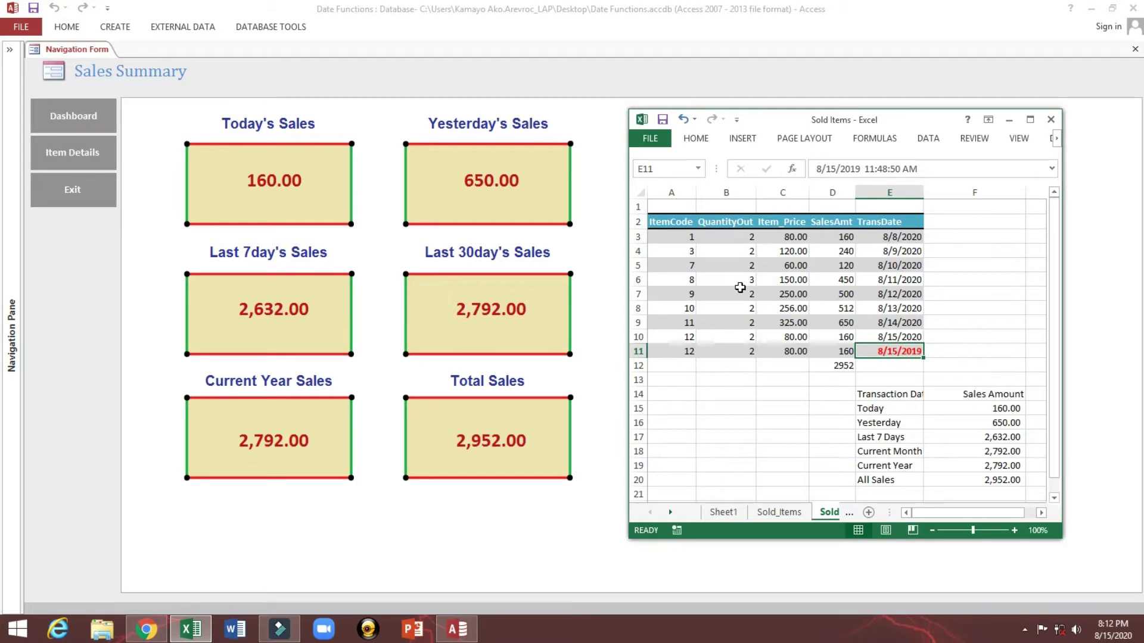
Check the E10 and E11 dates and the D9 and D10 sales amounts
drag(910, 127, 911, 116)
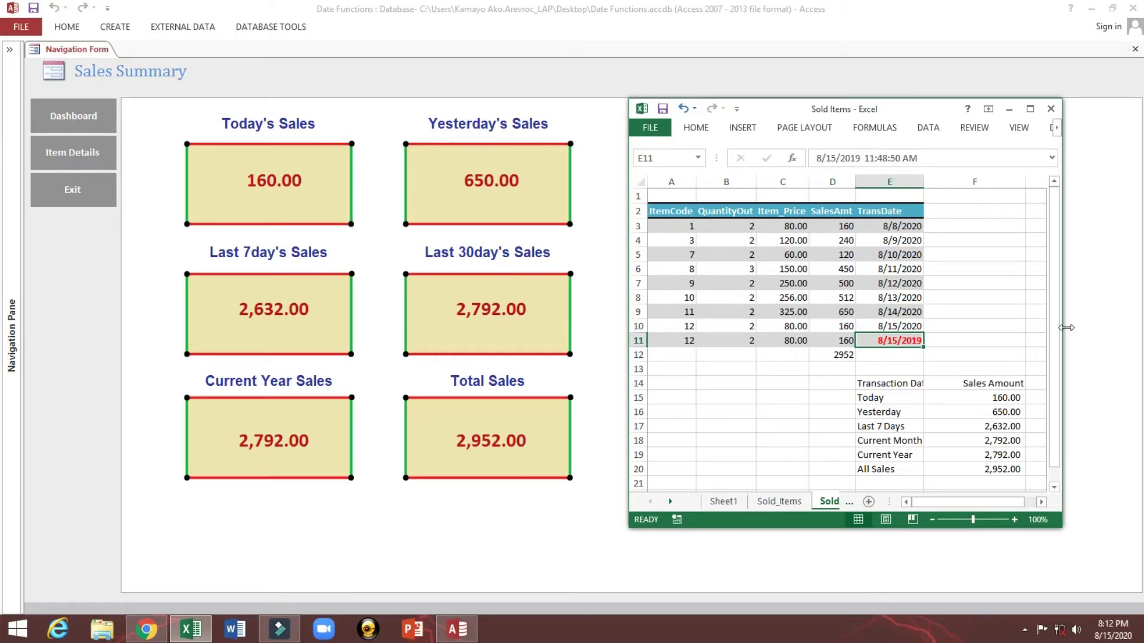
click(899, 327)
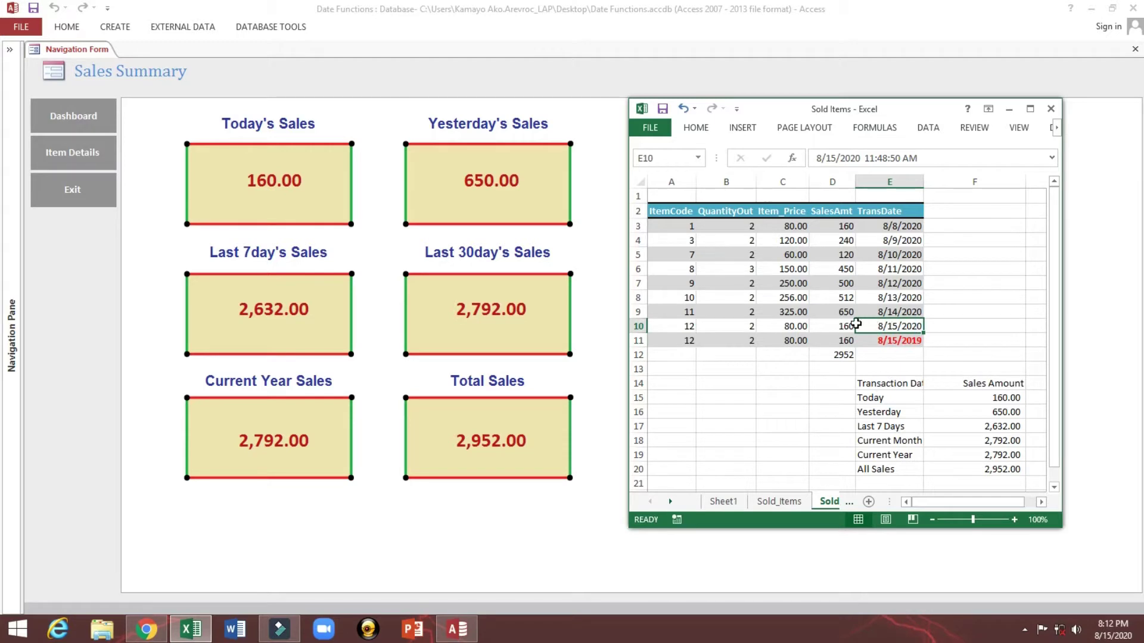
click(898, 345)
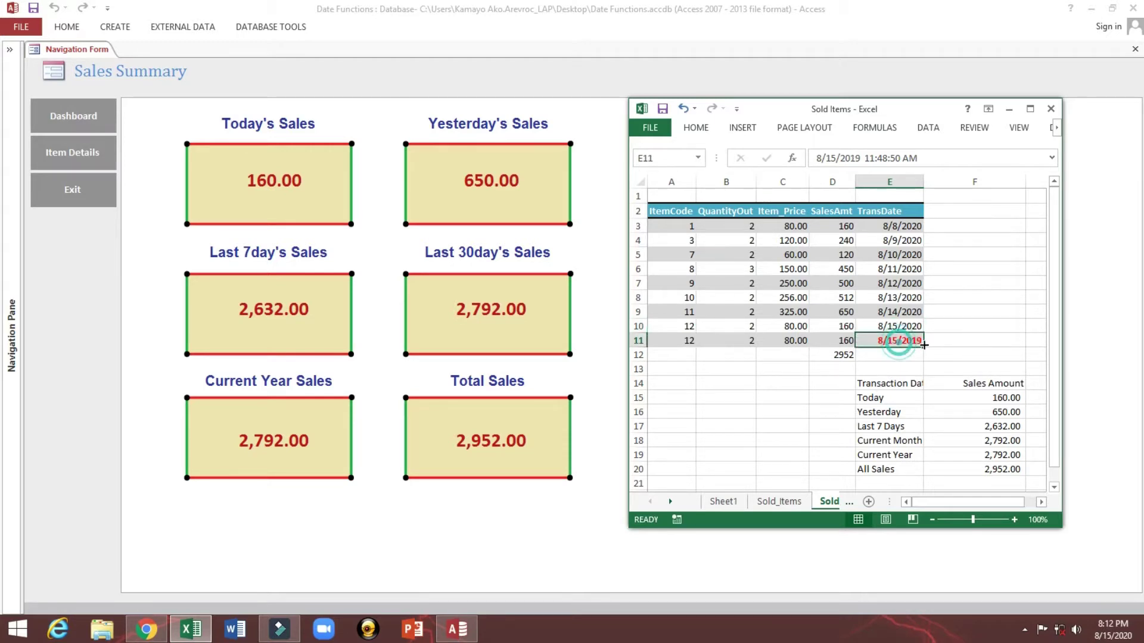
click(896, 325)
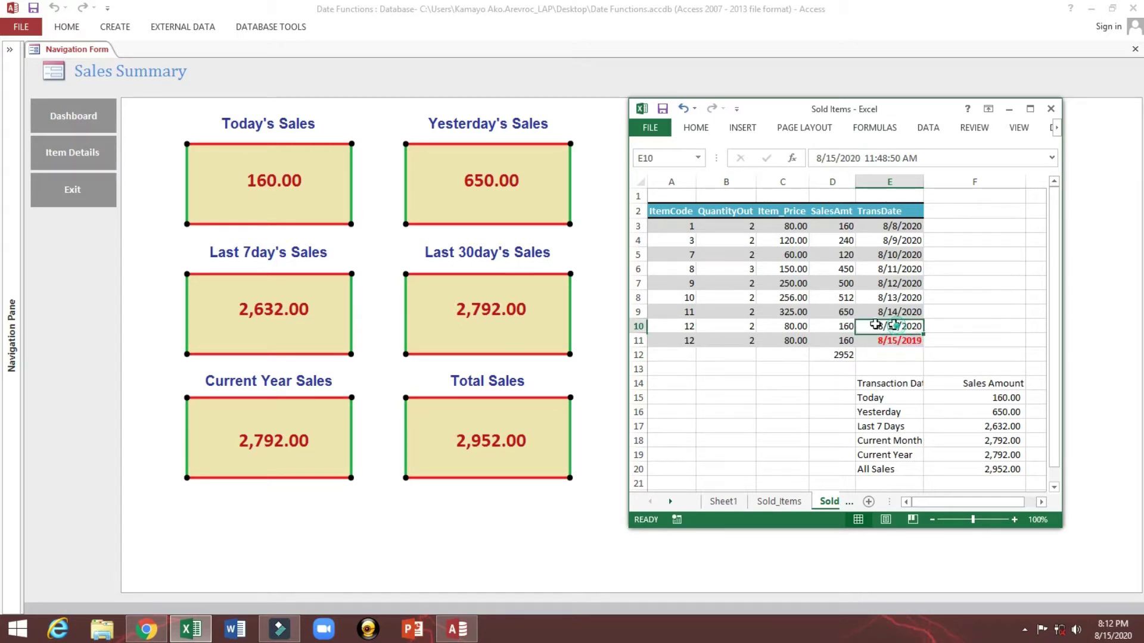
click(844, 326)
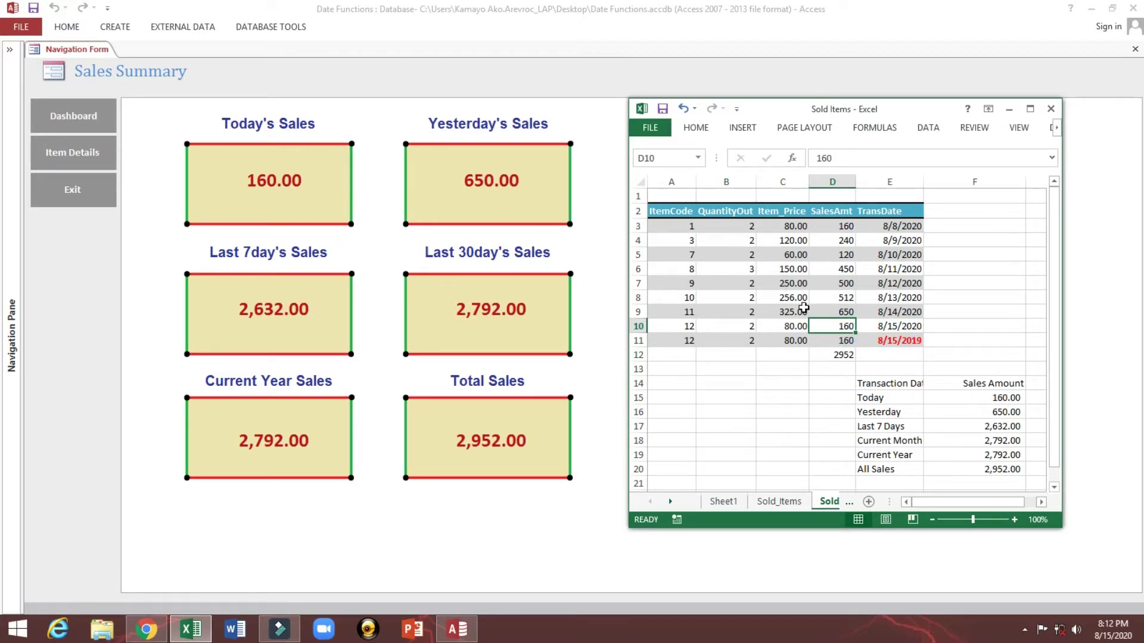
click(836, 312)
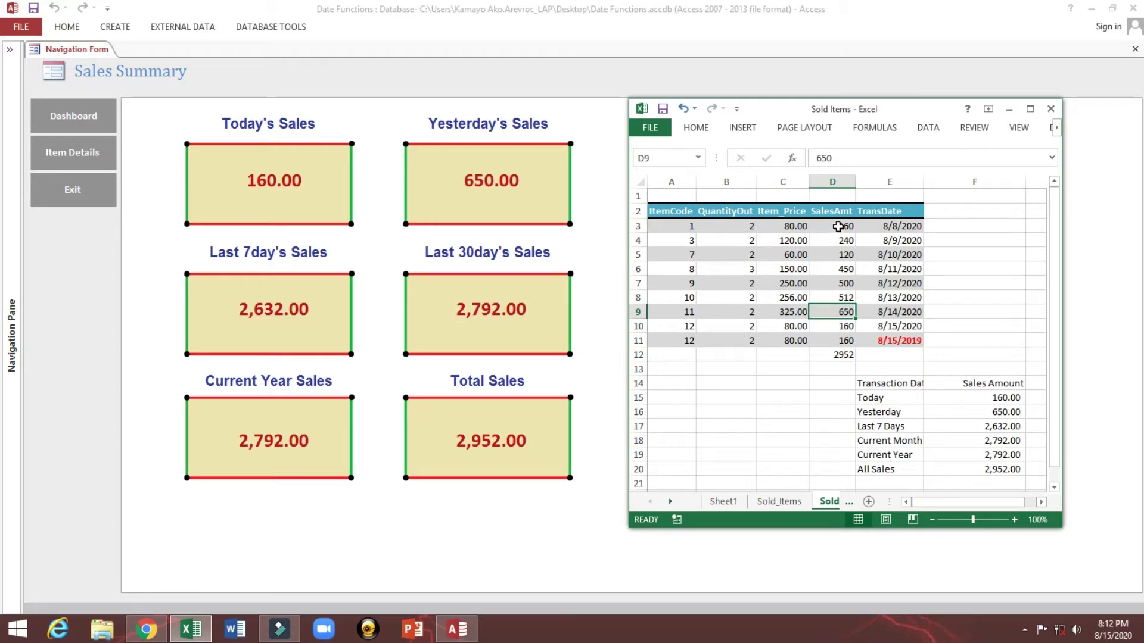
Sum D3:D9, D3:D10 and D3:D11 (2,632, 2,792, 2,952), check D12's SUM, then minimize Excel
drag(837, 227, 840, 311)
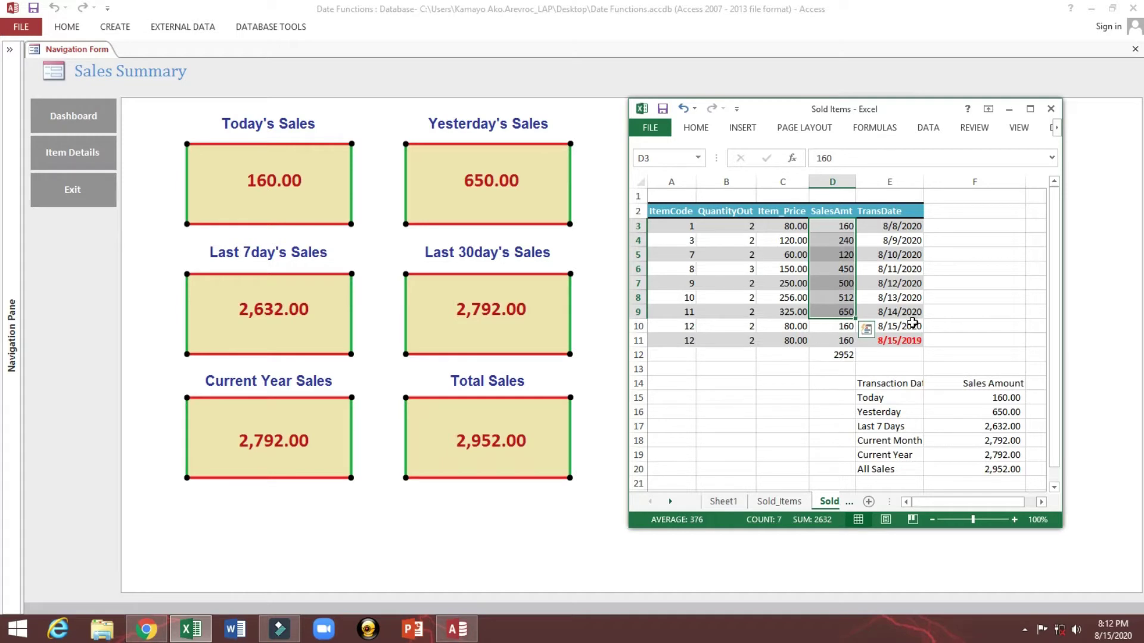
drag(842, 228, 841, 329)
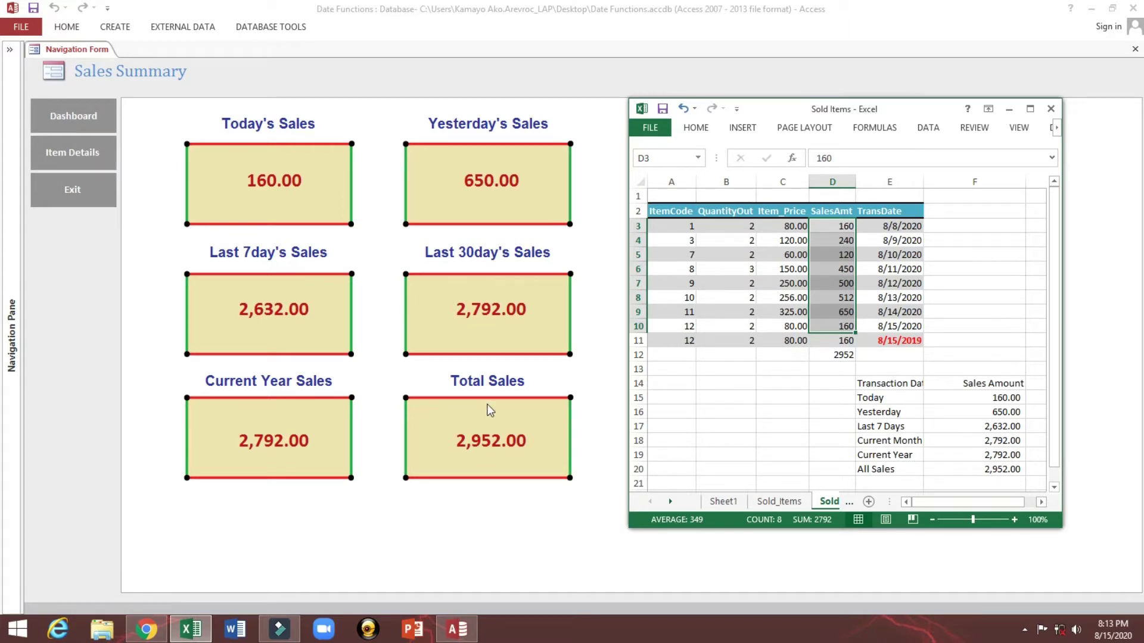
click(840, 356)
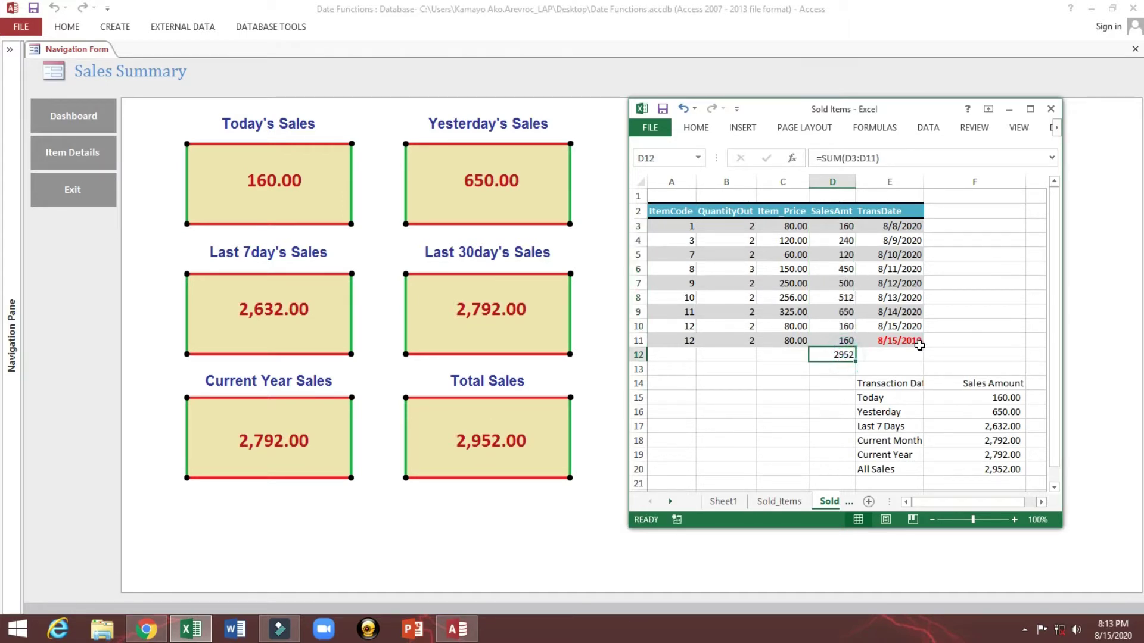
click(846, 226)
drag(846, 241, 841, 342)
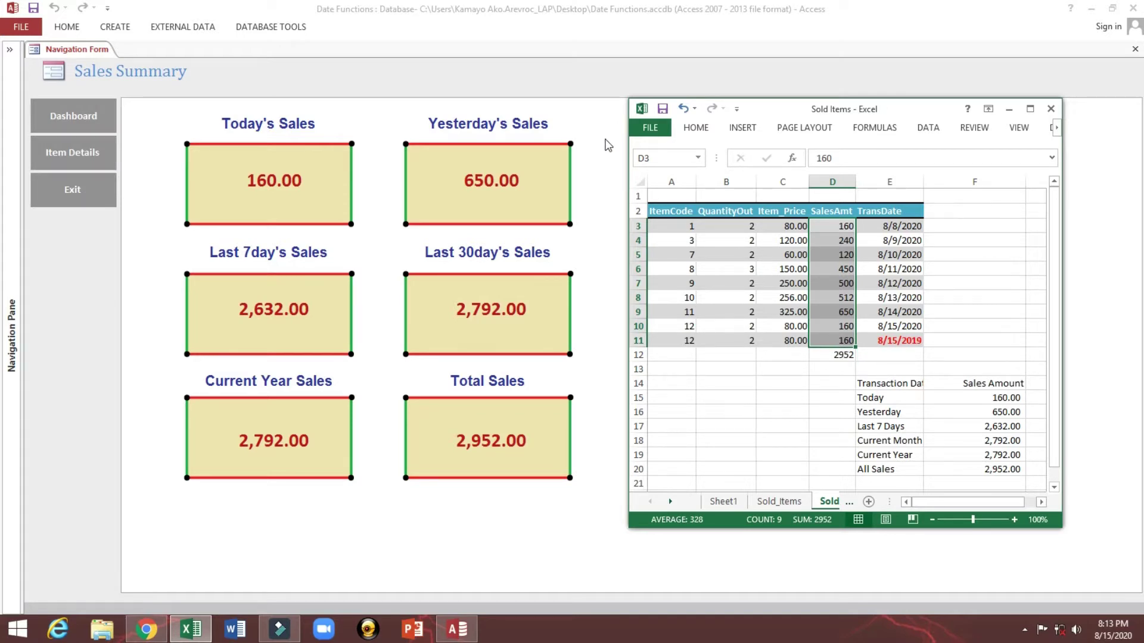
click(1009, 111)
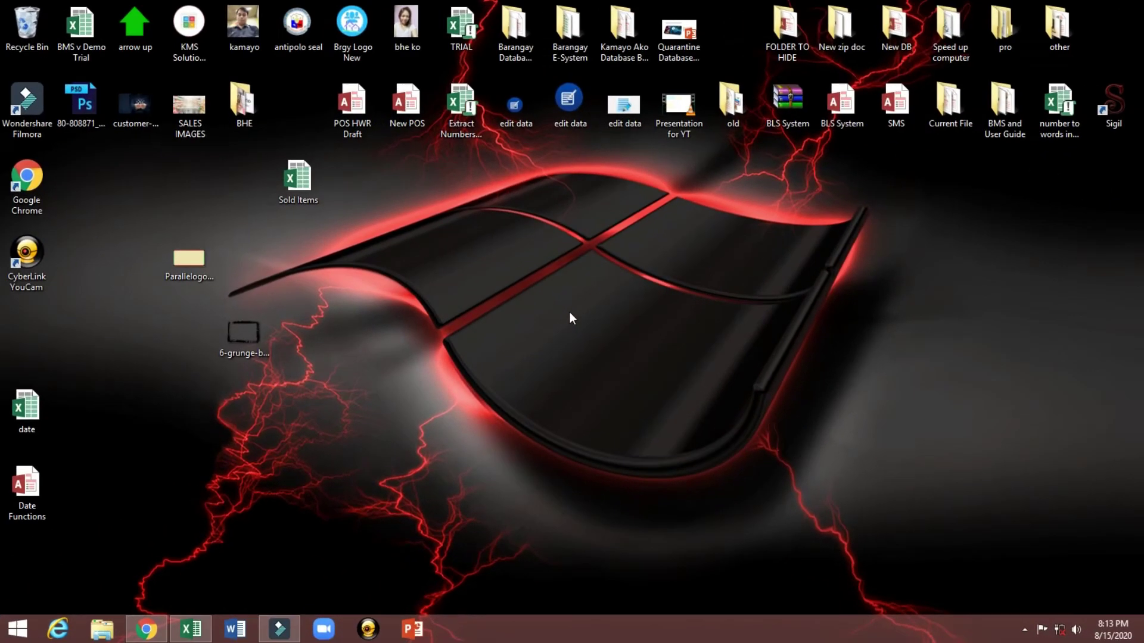
Create a new Access database named Sales Summary on the desktop and open it
right_click(482, 322)
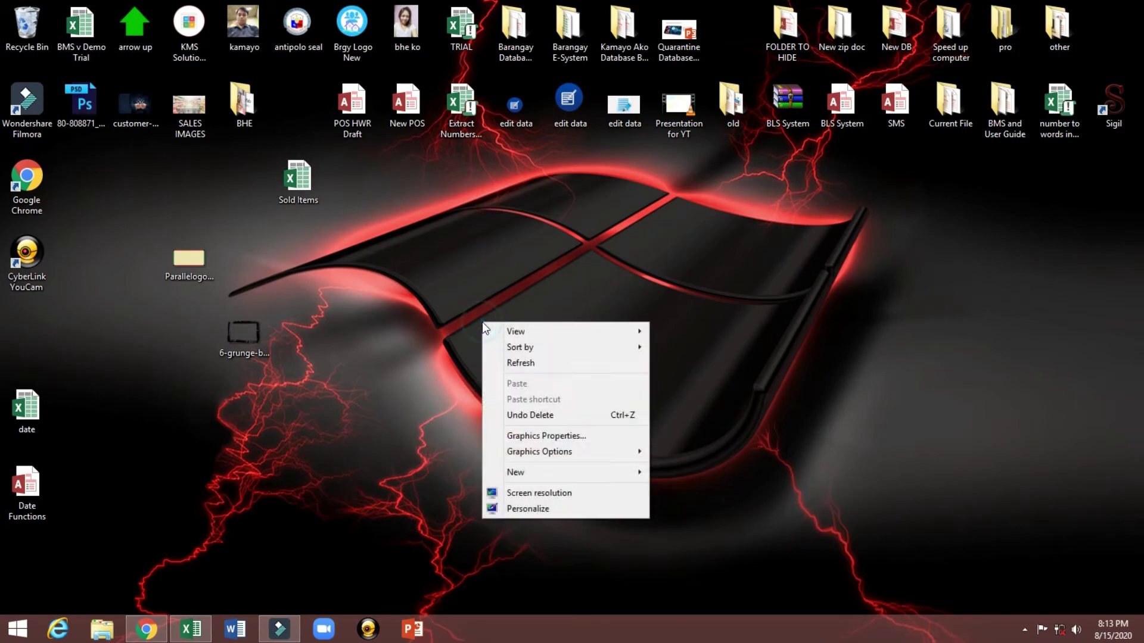
mouse_move(517, 471)
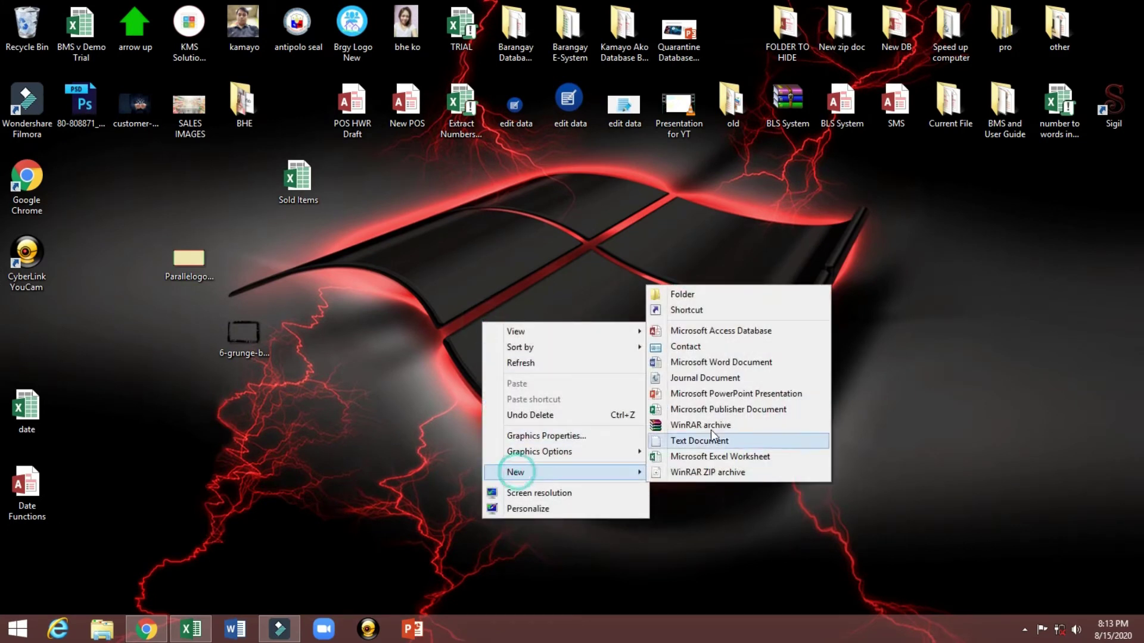
click(722, 327)
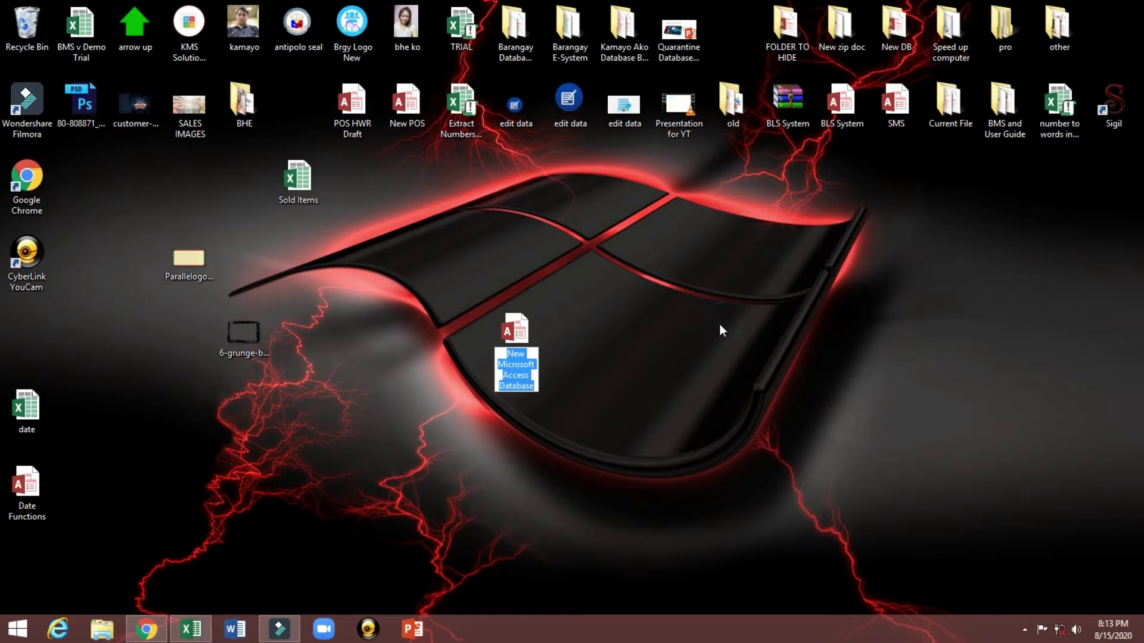
text(S)
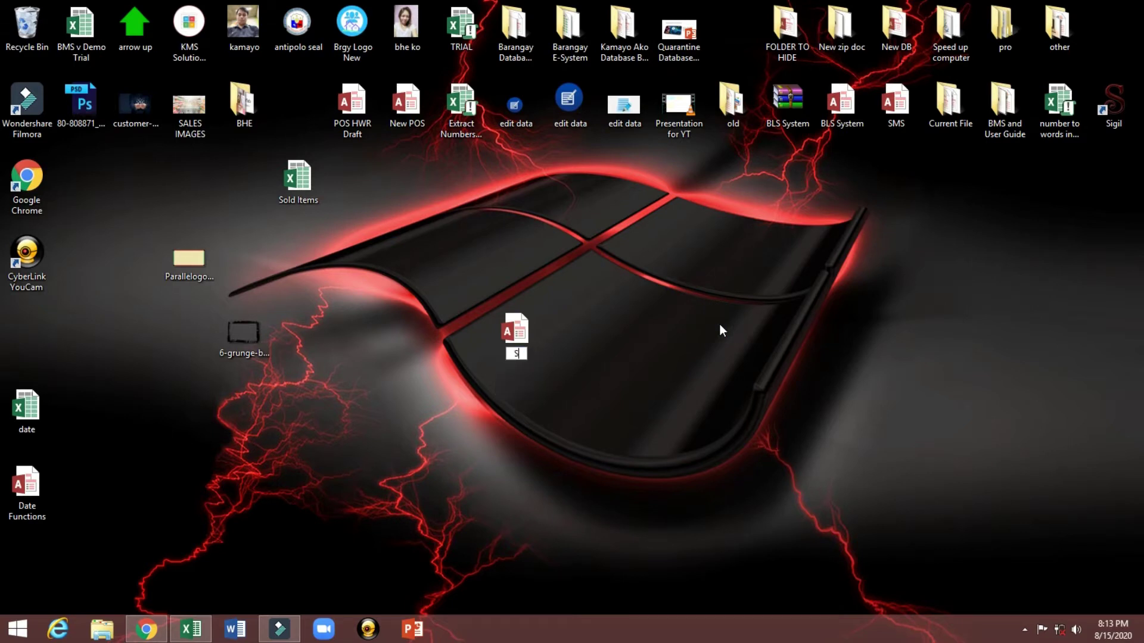
text(ales Summary)
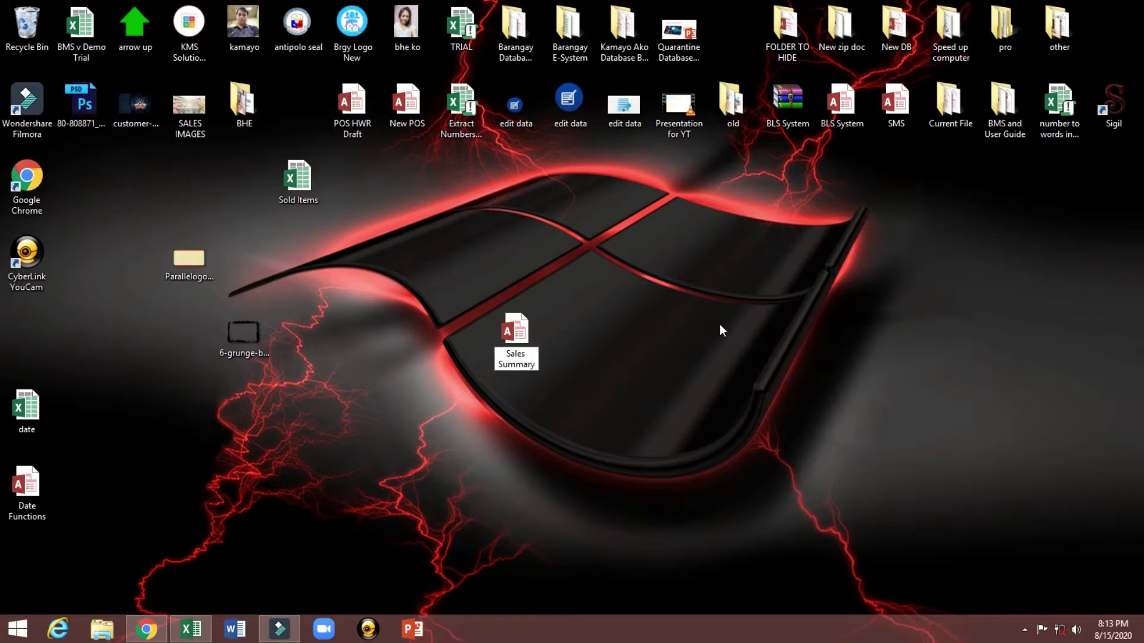
key(Return)
double_click(521, 339)
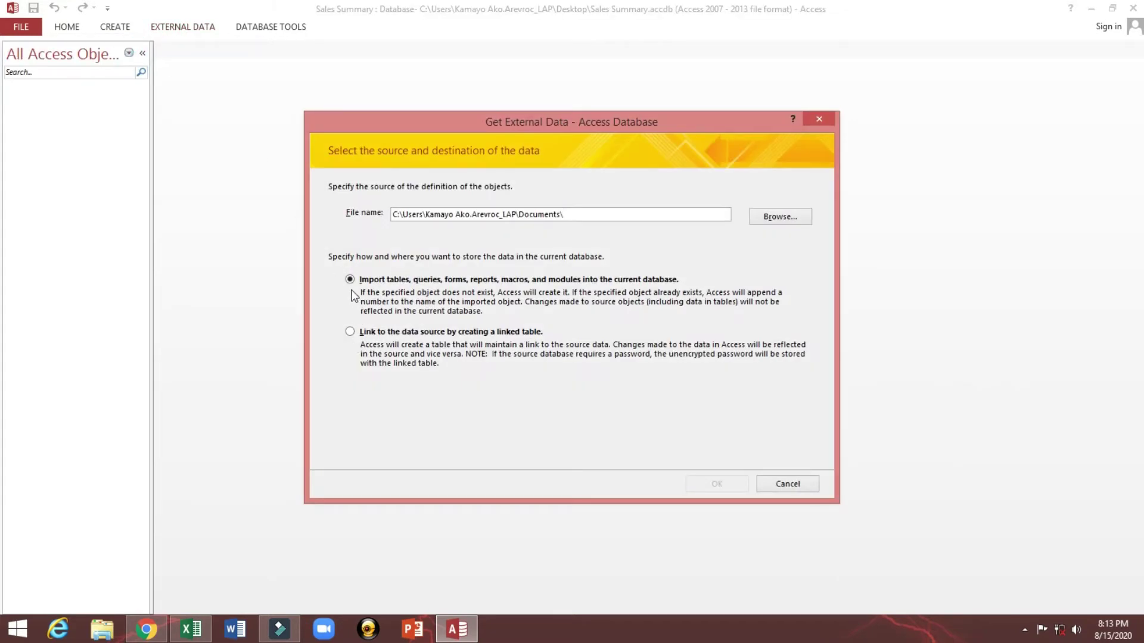
Import the Sold Items table from Desktop\Date Functions.accdb into Sales Summary
click(773, 215)
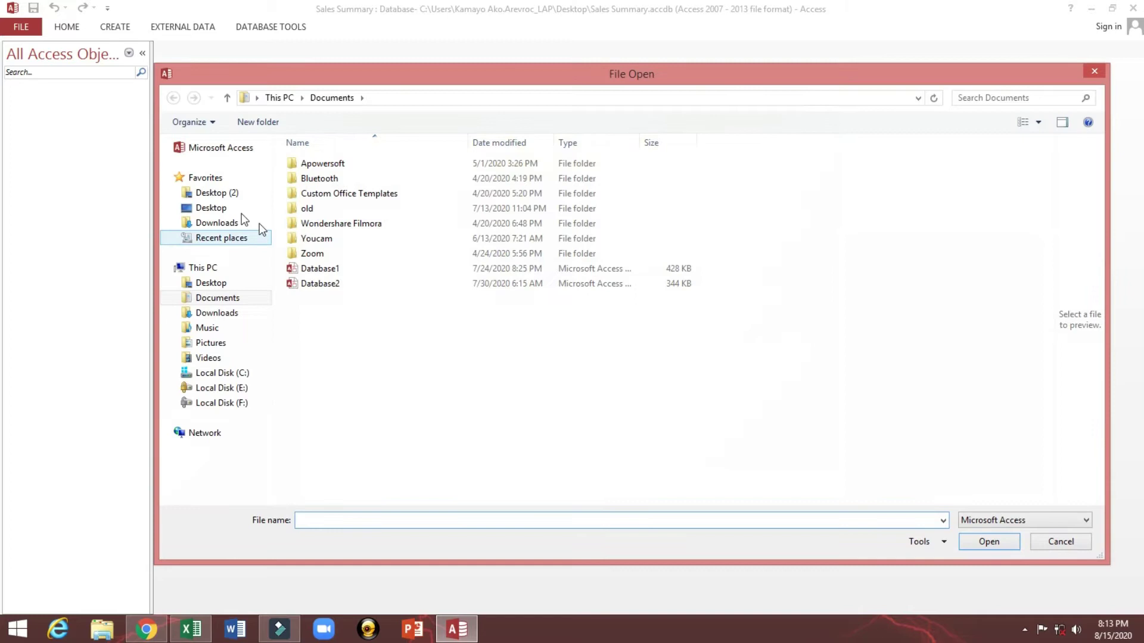
click(218, 208)
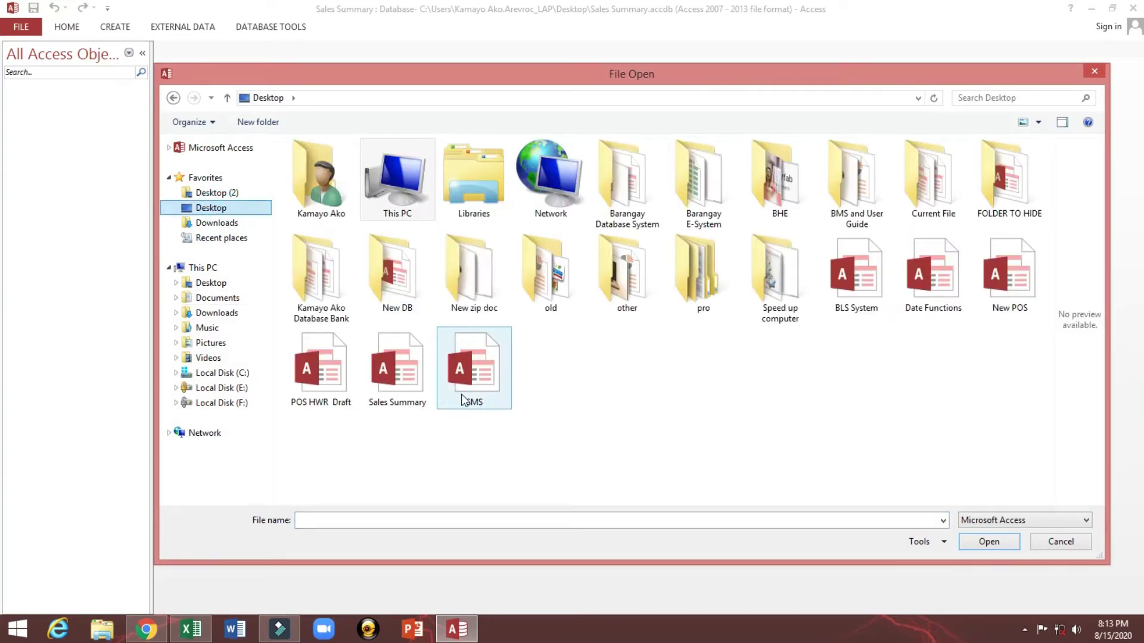
click(947, 287)
click(987, 542)
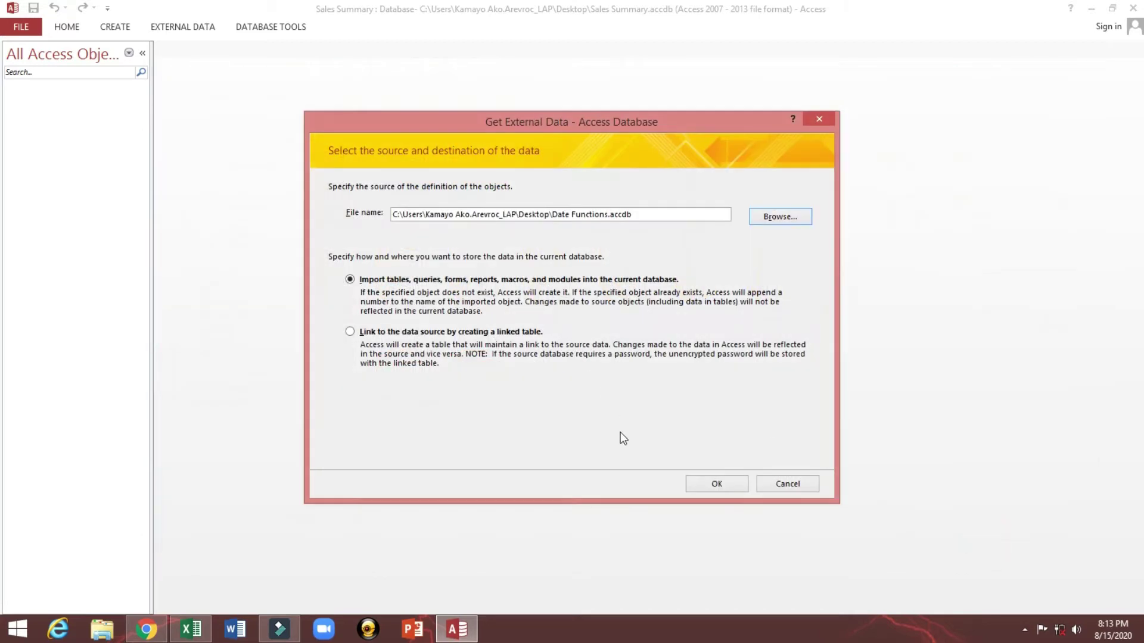
click(727, 484)
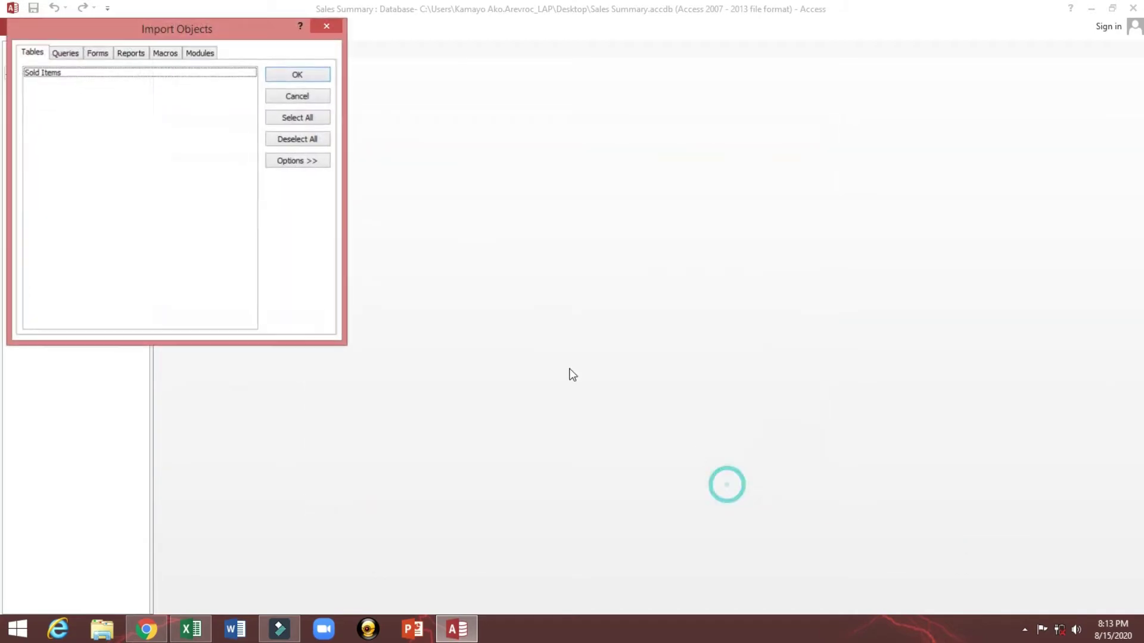
click(48, 72)
click(281, 75)
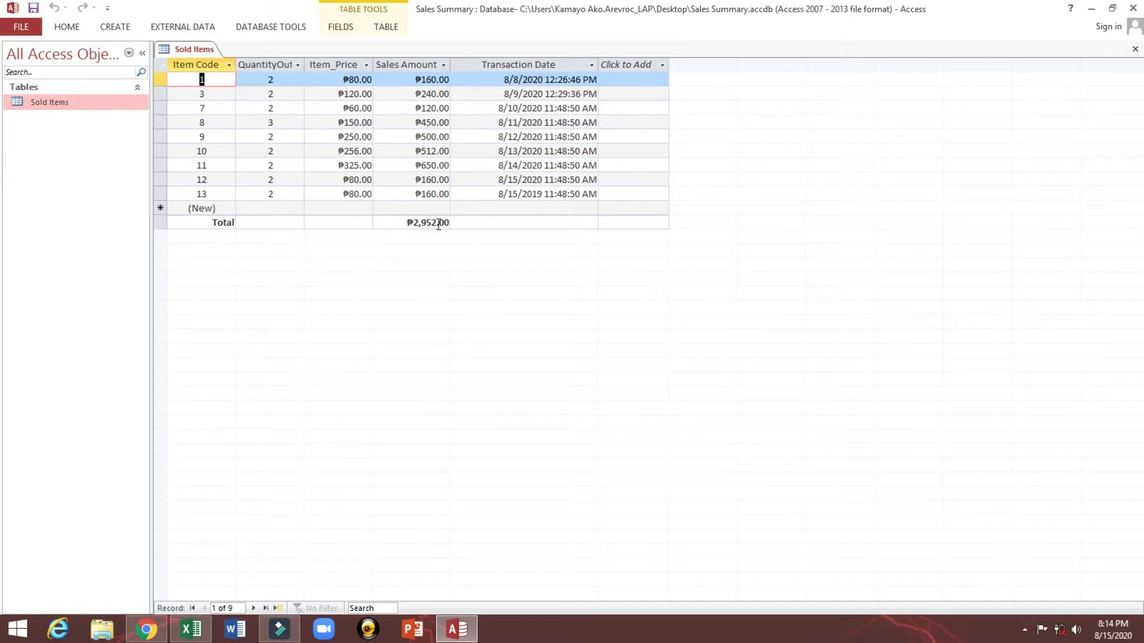
Compare Sold Items with Excel's D12 total and record 13's 2019 date, then close the table
click(191, 629)
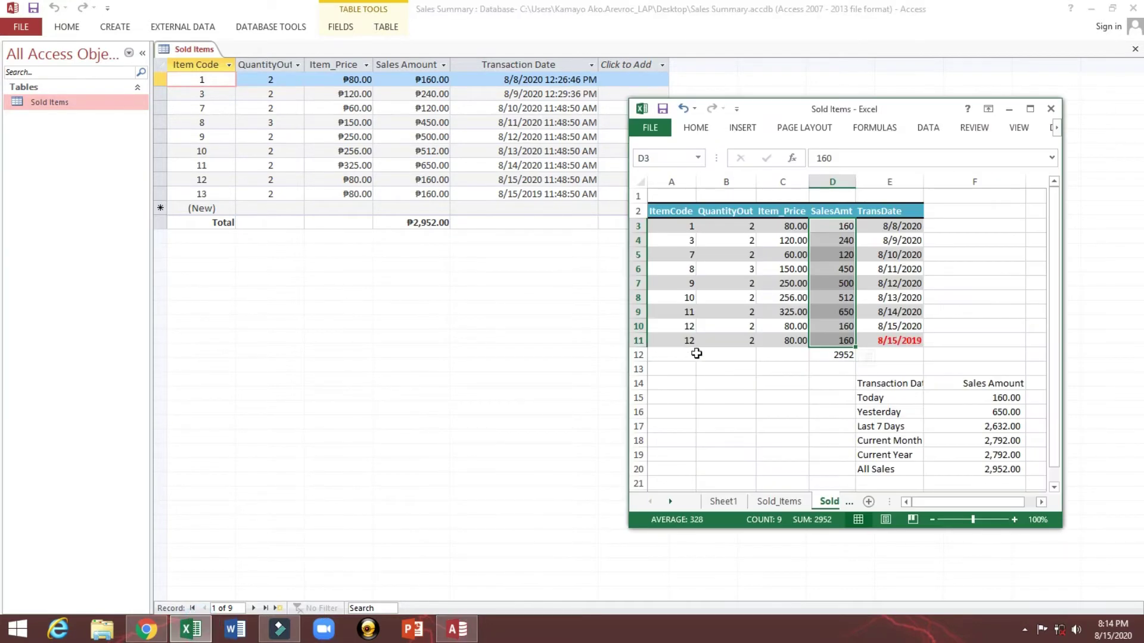
click(833, 356)
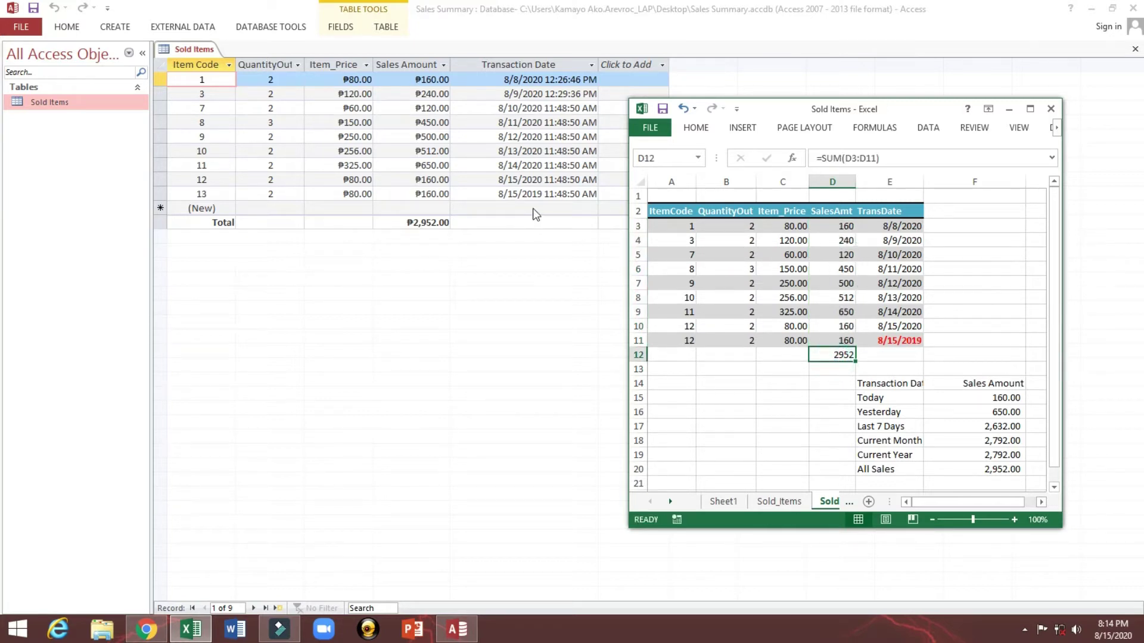
click(518, 194)
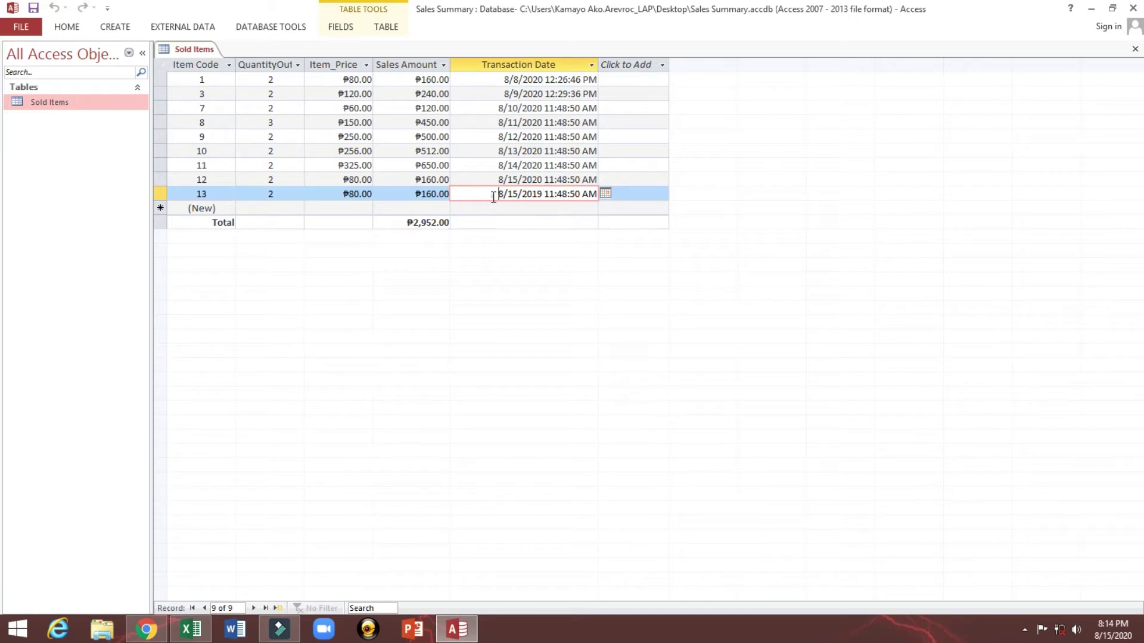
drag(493, 197, 544, 200)
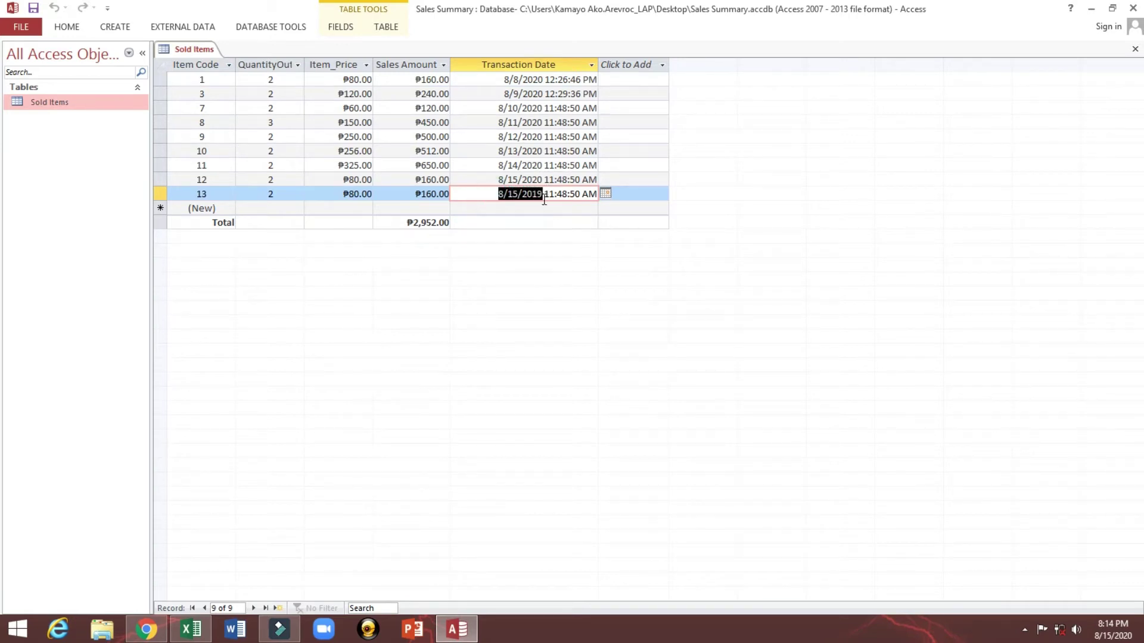
right_click(202, 49)
click(238, 72)
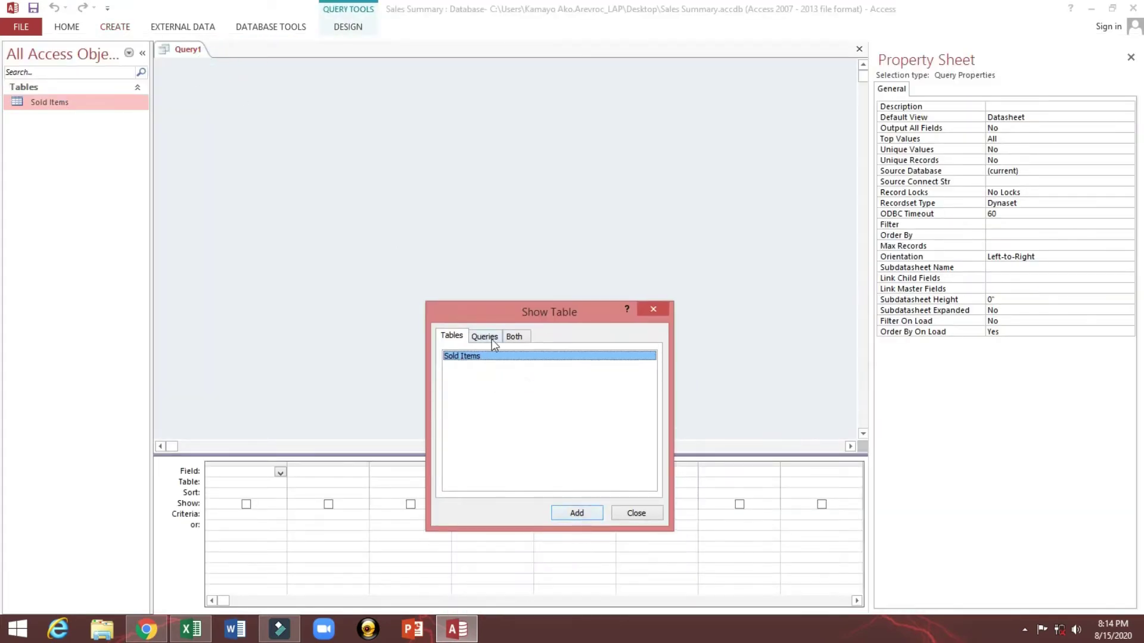
Add Sold Items and its five fields, ItemCode through TransDate, to the query grid and save
double_click(470, 356)
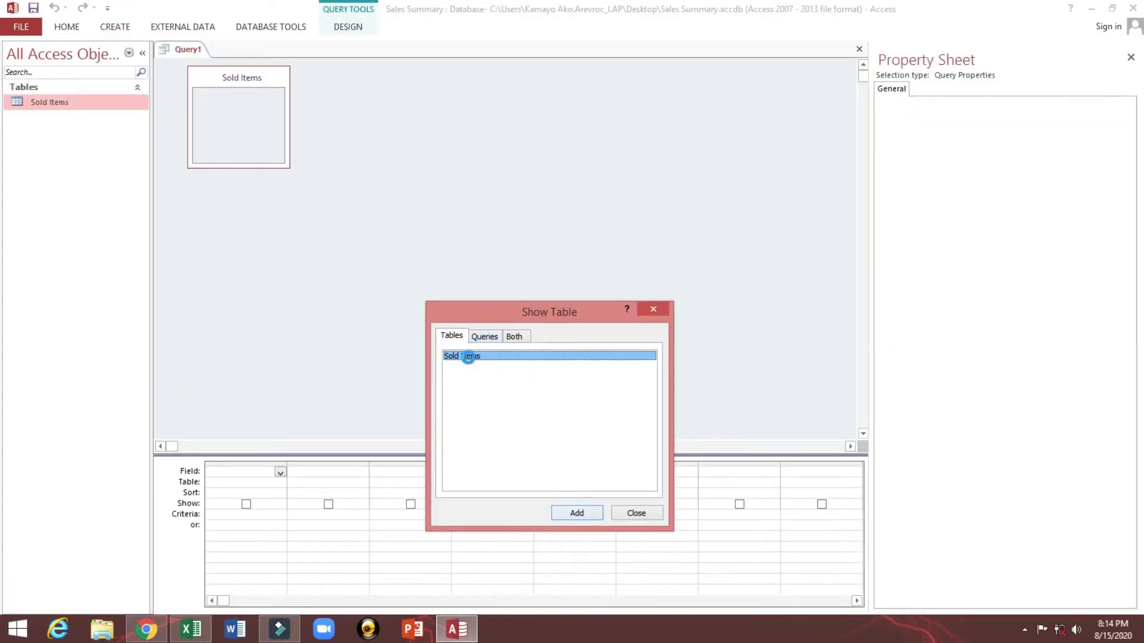
click(636, 513)
drag(289, 166, 344, 243)
click(237, 110)
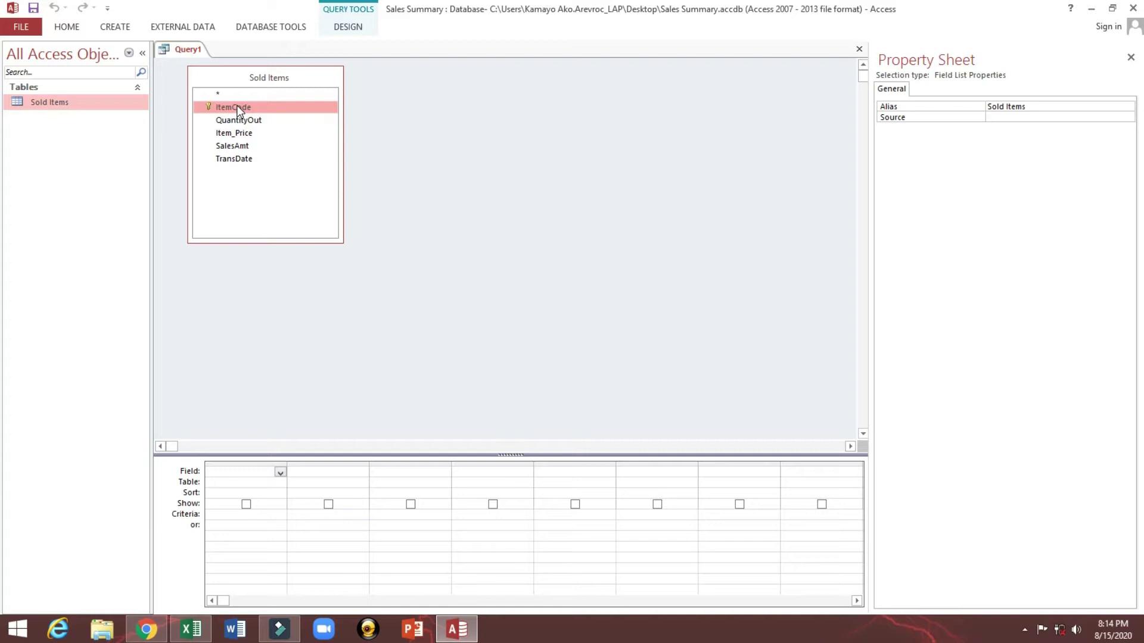
shift+click(238, 164)
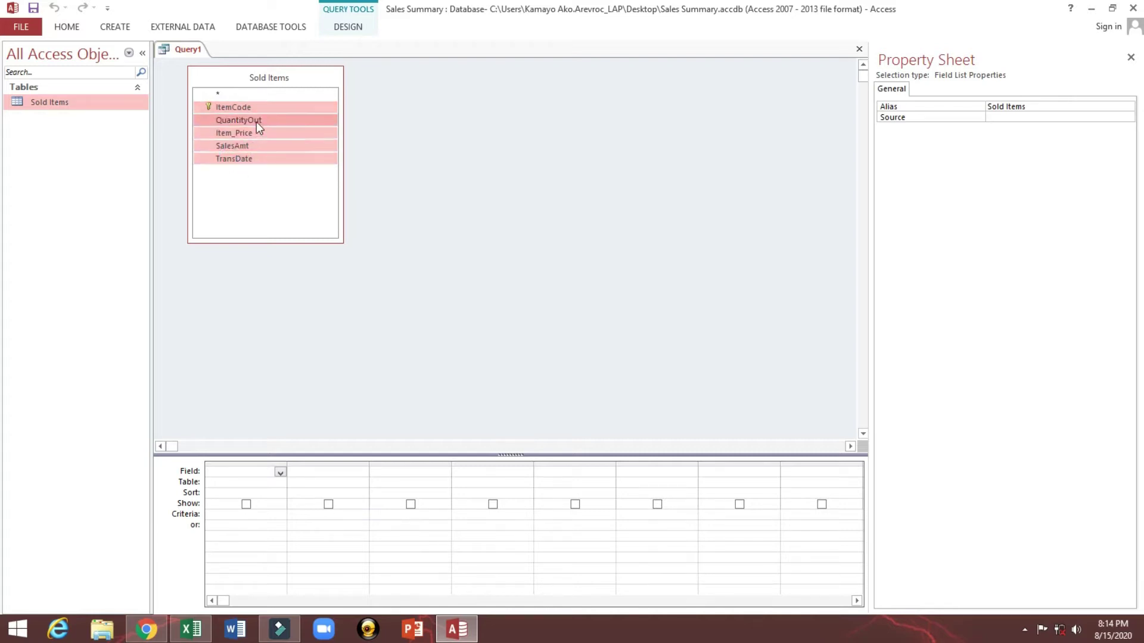
drag(254, 108, 245, 472)
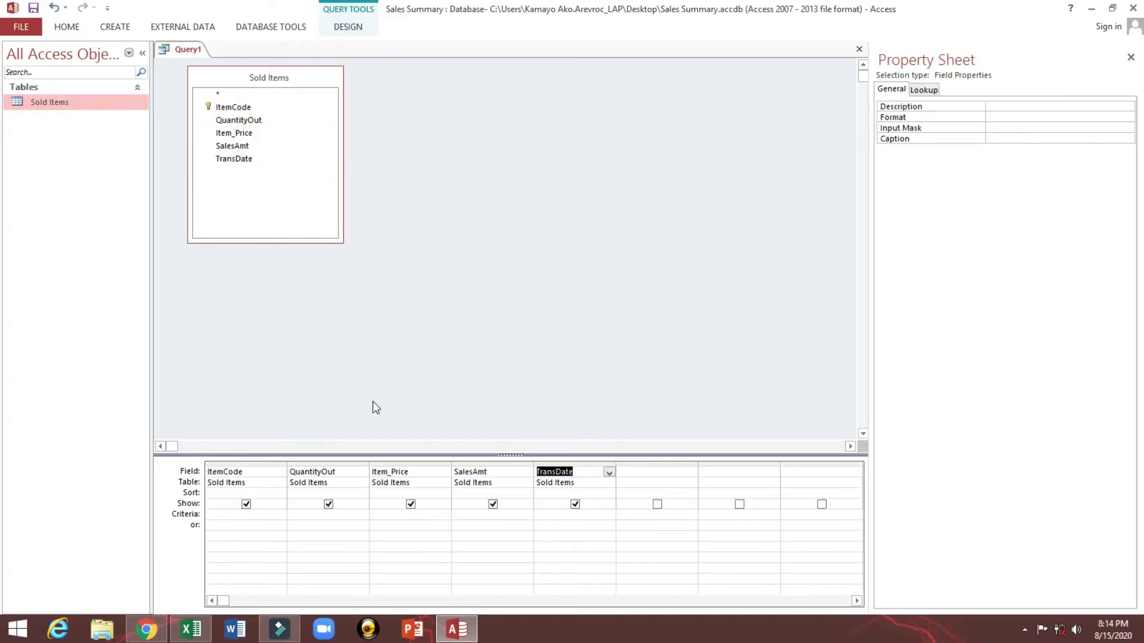
click(33, 8)
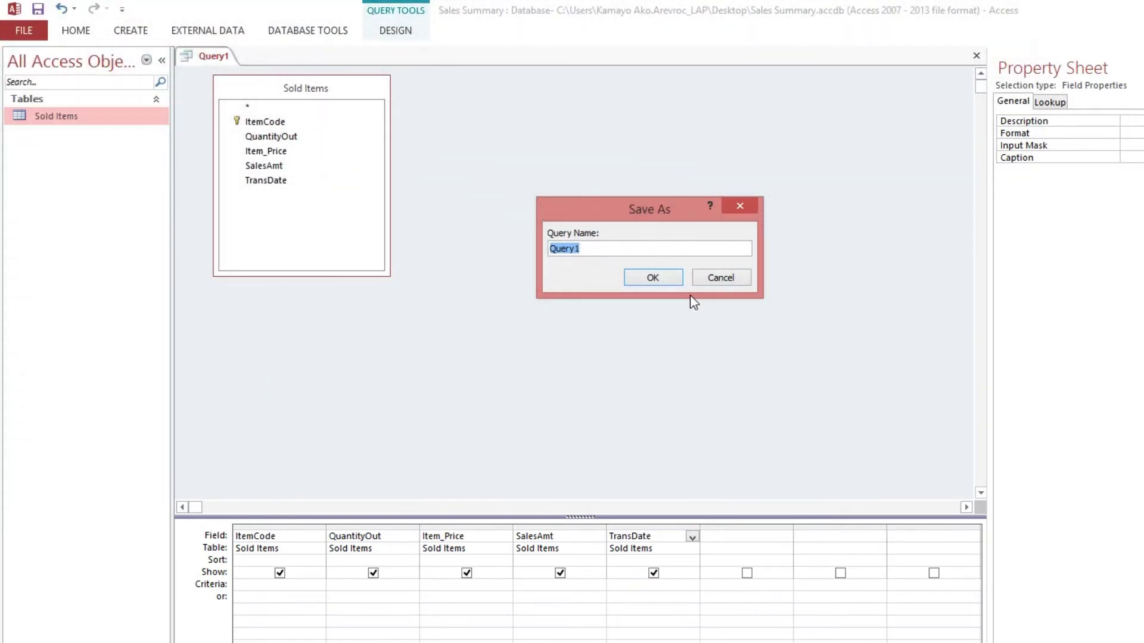
Name the query TodaySales and give TransDate the criterion >=Date()
text(TodaySales)
click(646, 282)
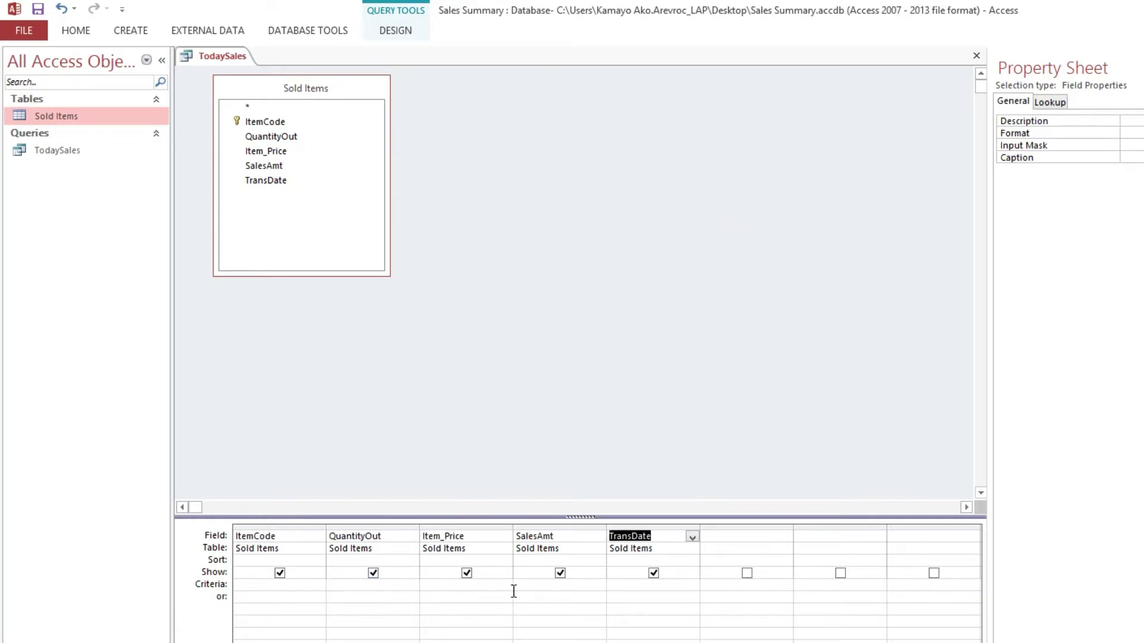
click(621, 587)
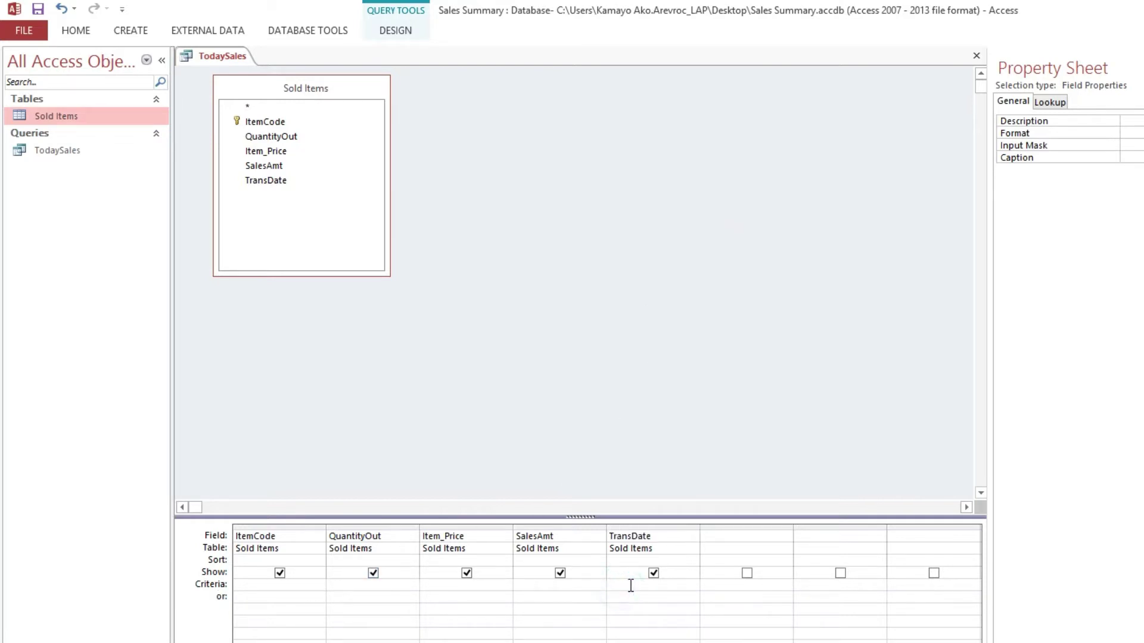
text(>)
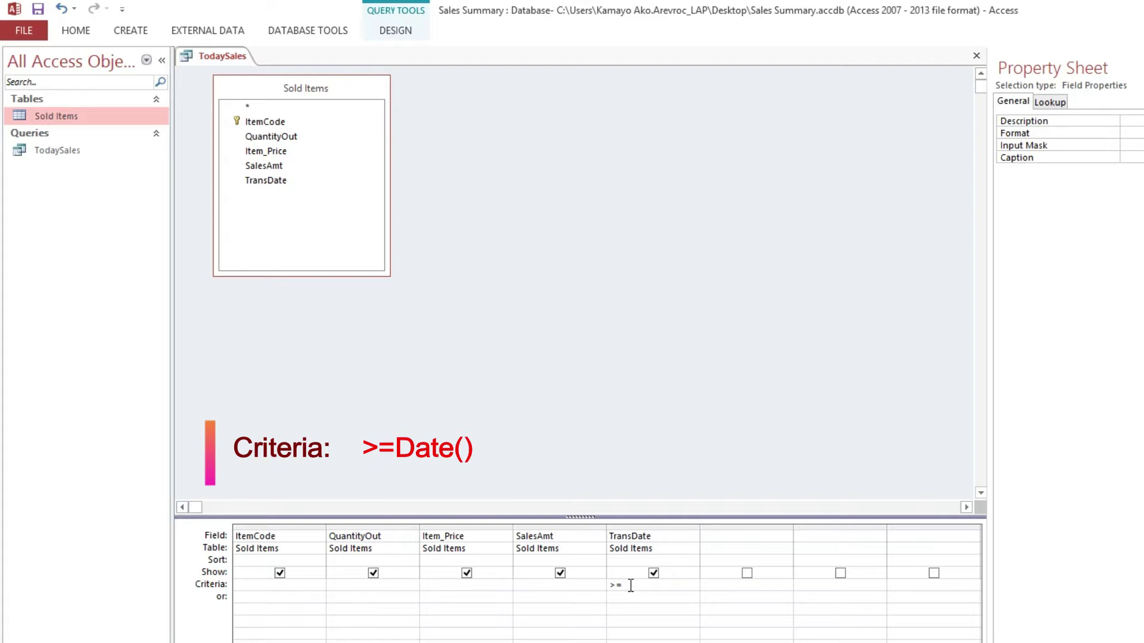
text(=Date)
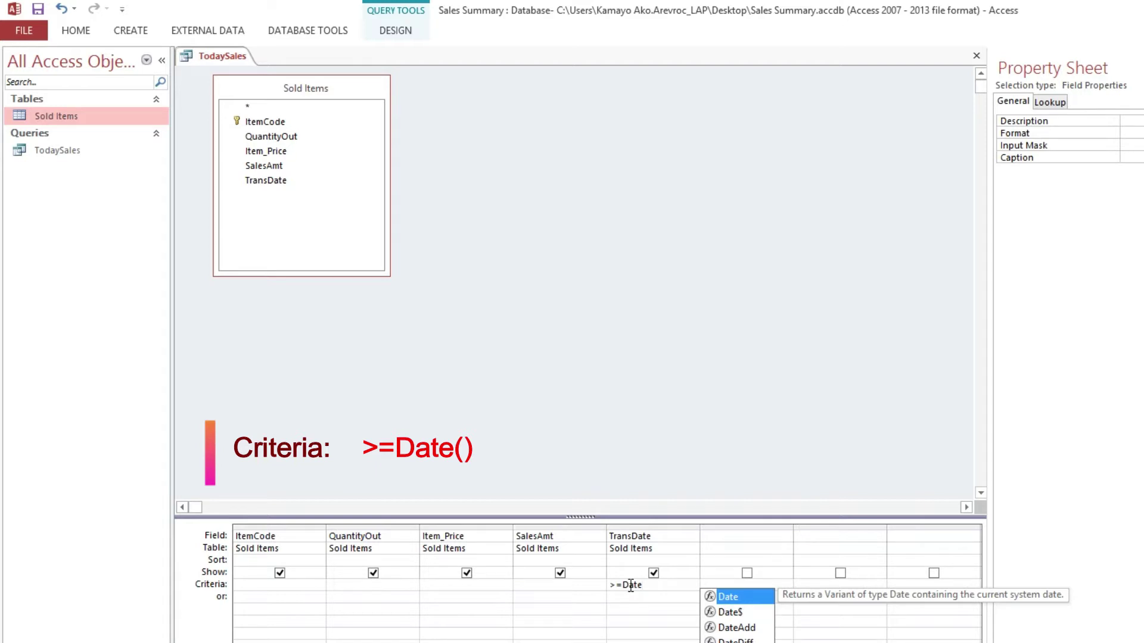
text(())
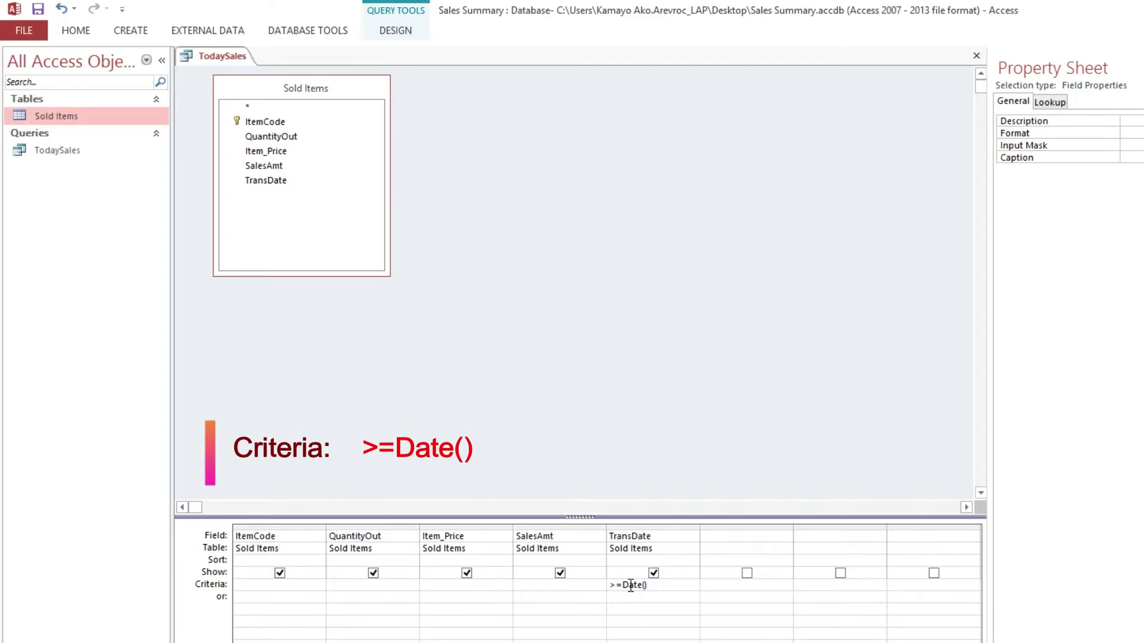
click(623, 595)
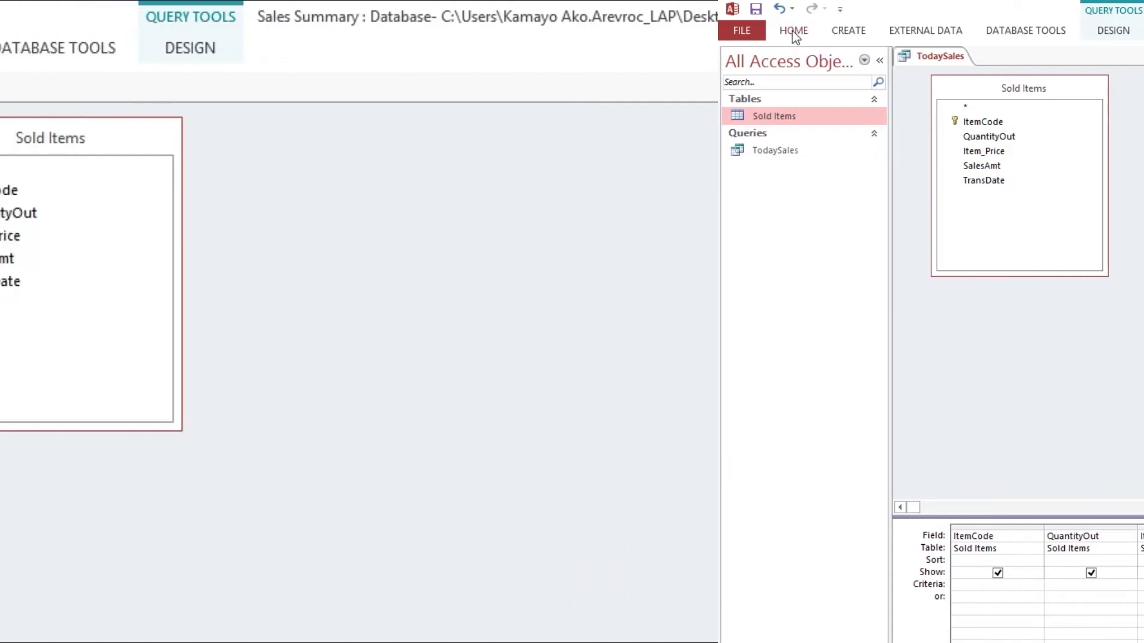
Run TodaySales and compare its single 160.00 sale with Excel's Today total
click(502, 30)
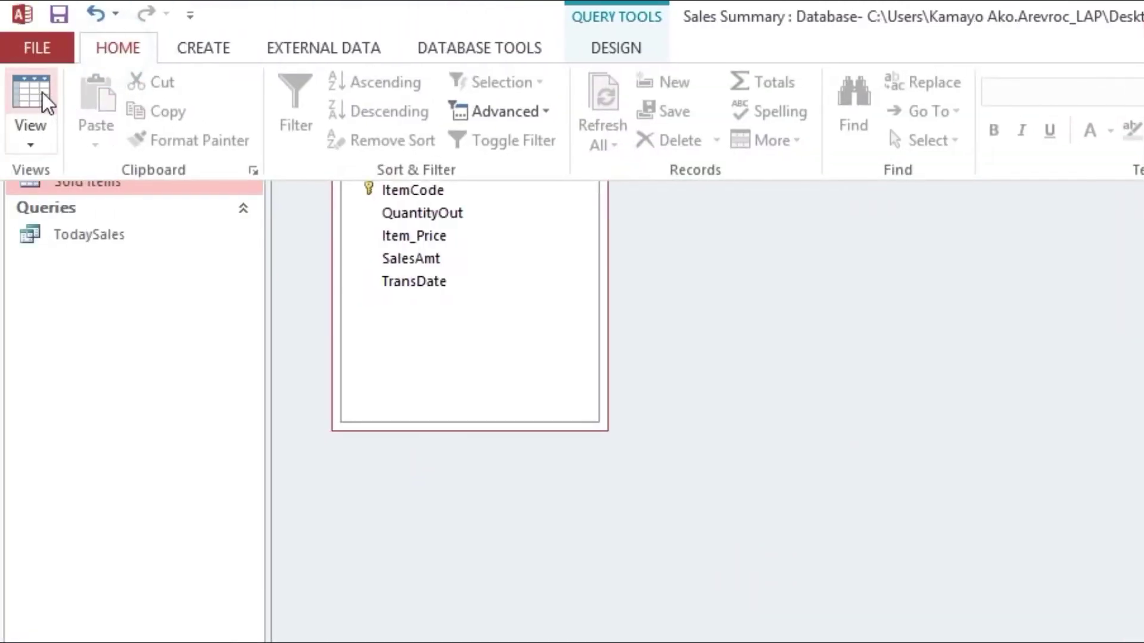
click(40, 92)
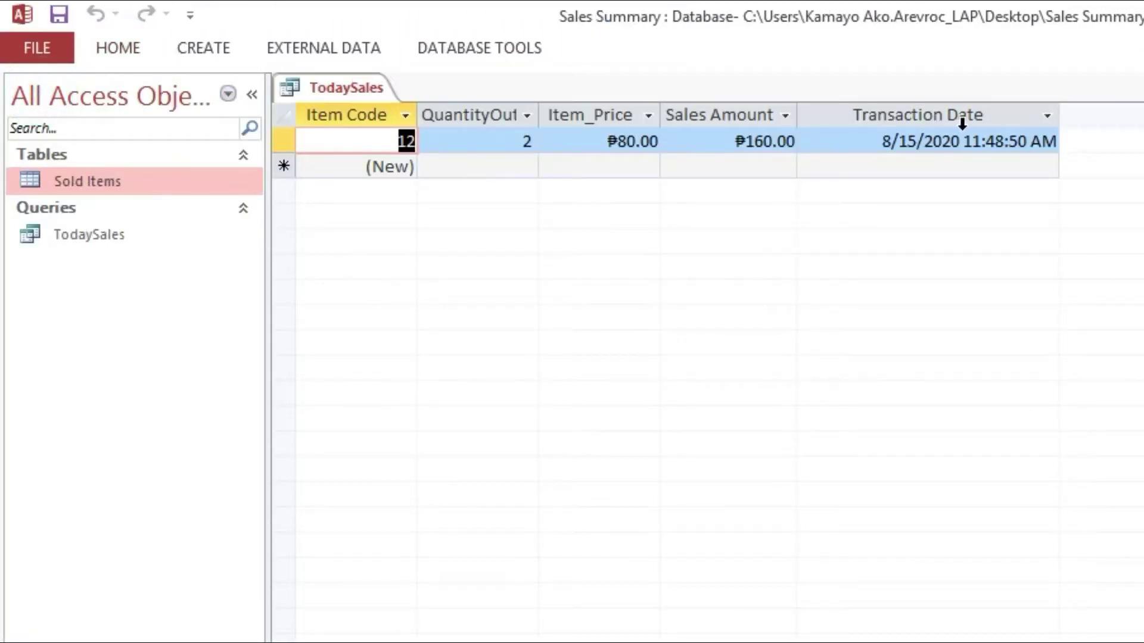
drag(1063, 116, 1099, 116)
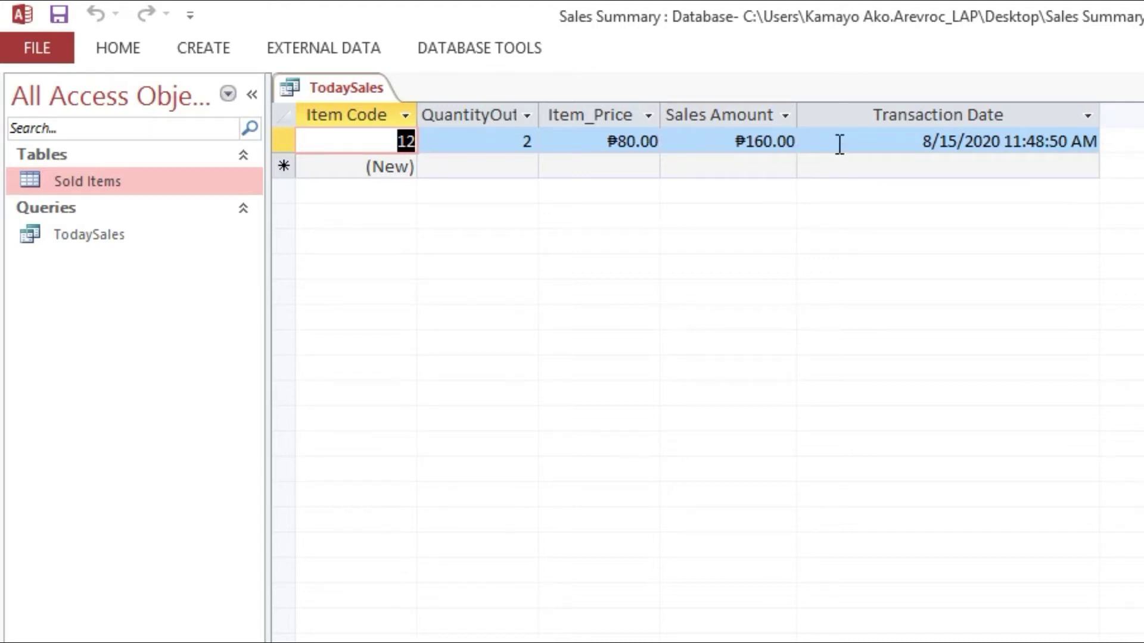
drag(840, 144, 1116, 153)
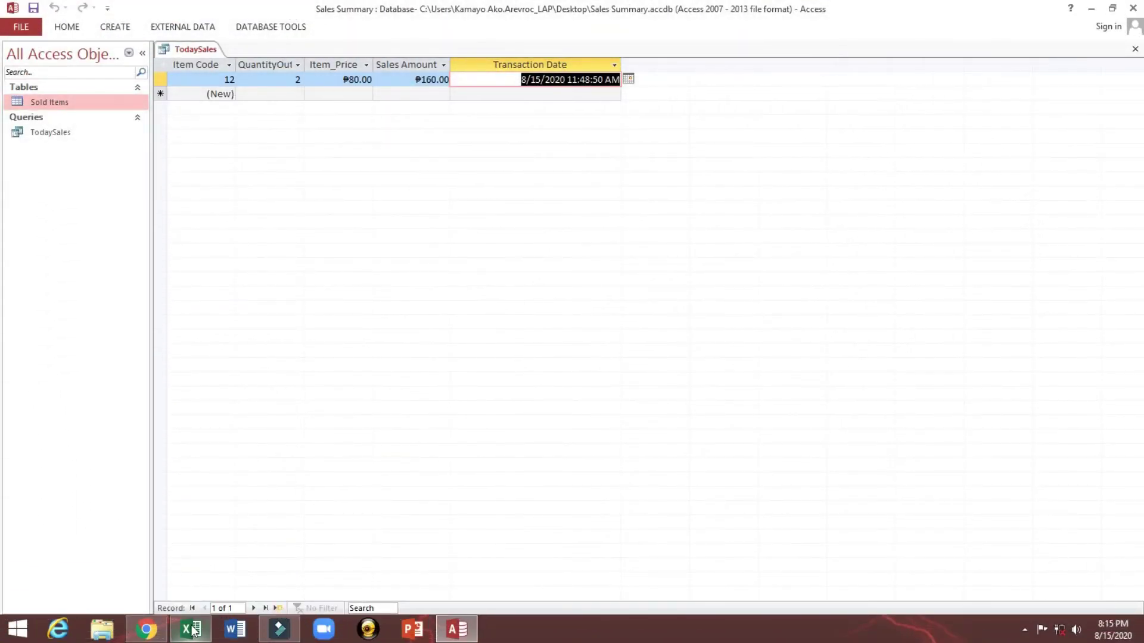
click(190, 629)
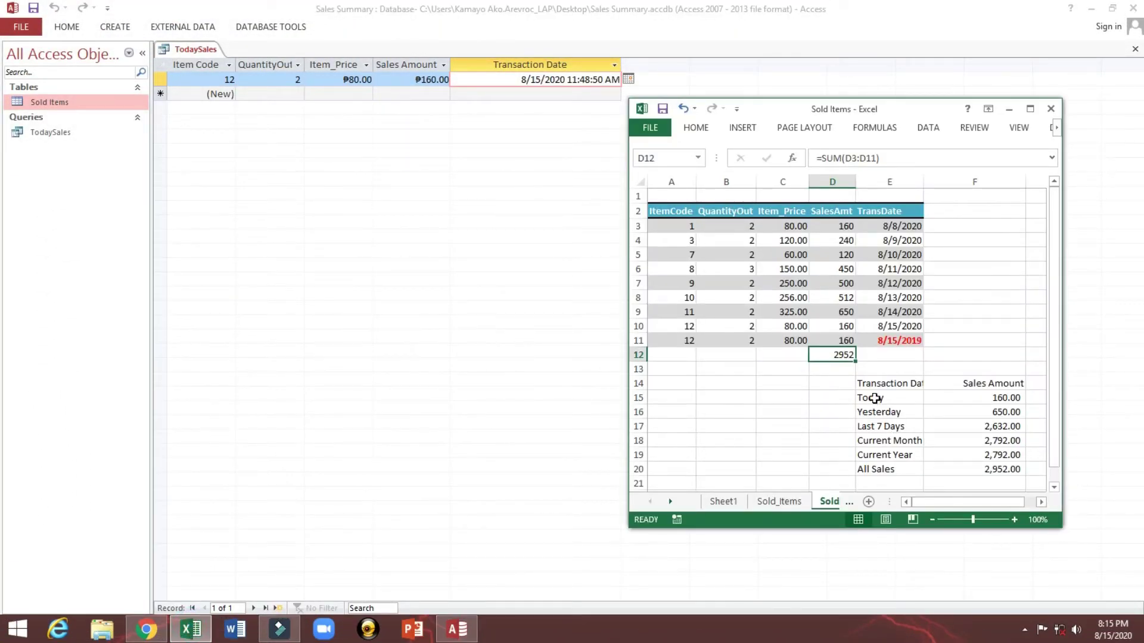
click(874, 398)
Save and close the TodaySales query, then select it in the navigation pane
click(67, 28)
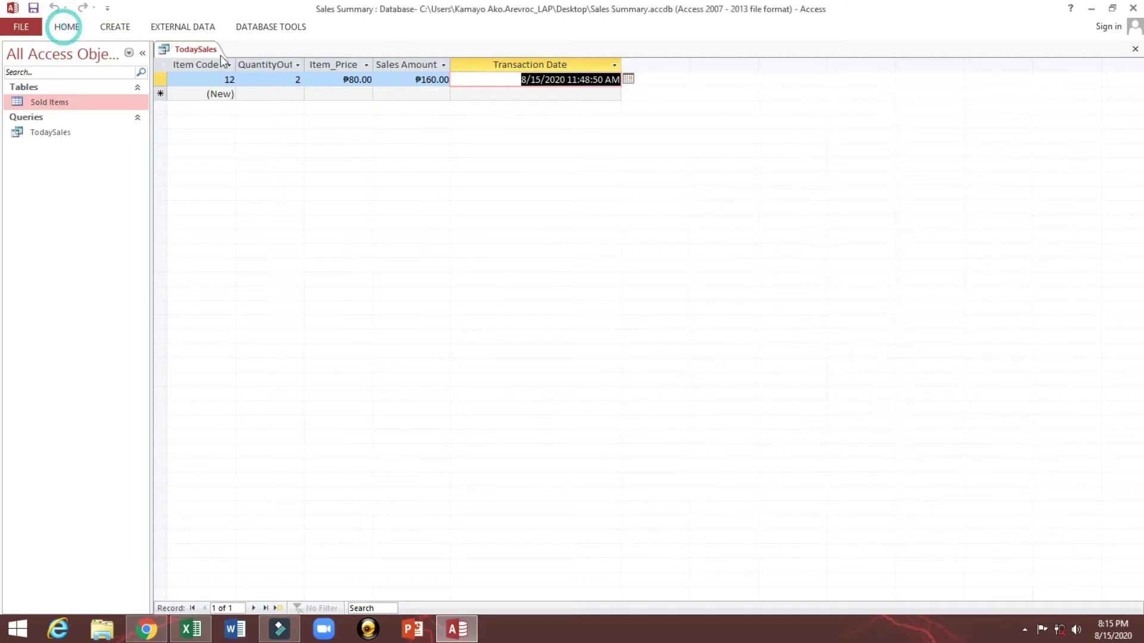
right_click(188, 53)
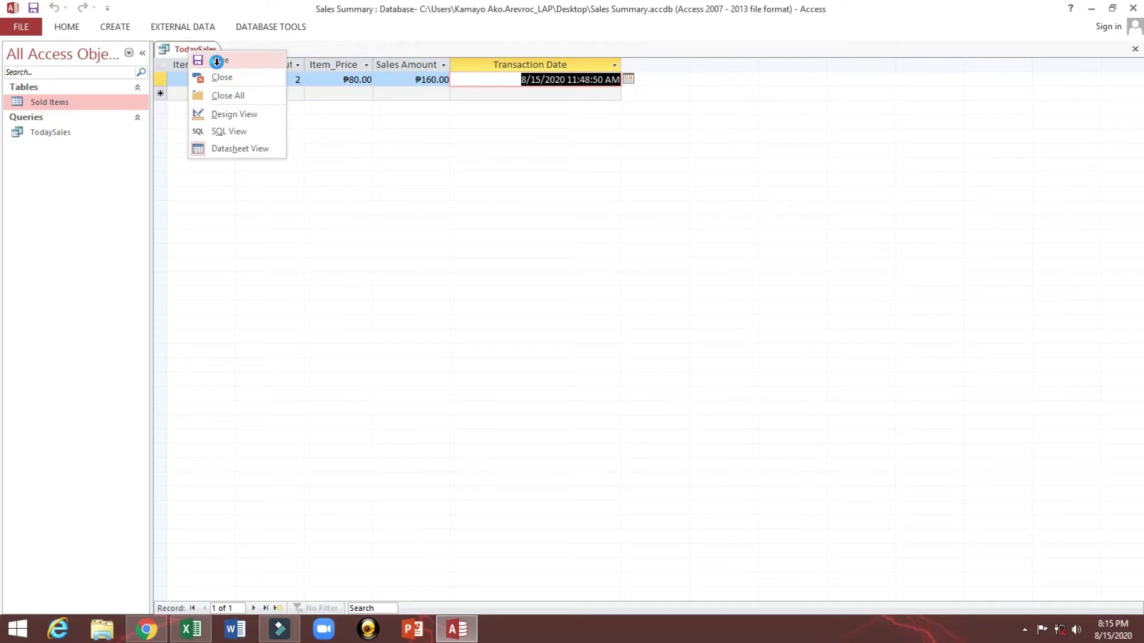
click(217, 59)
right_click(196, 50)
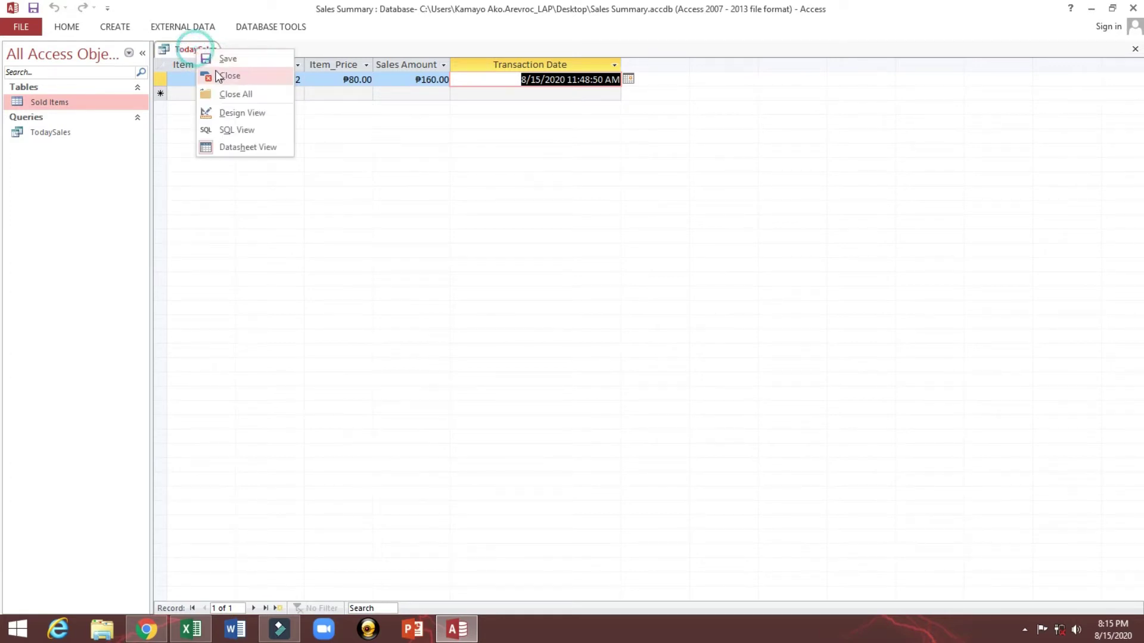
click(217, 73)
click(57, 134)
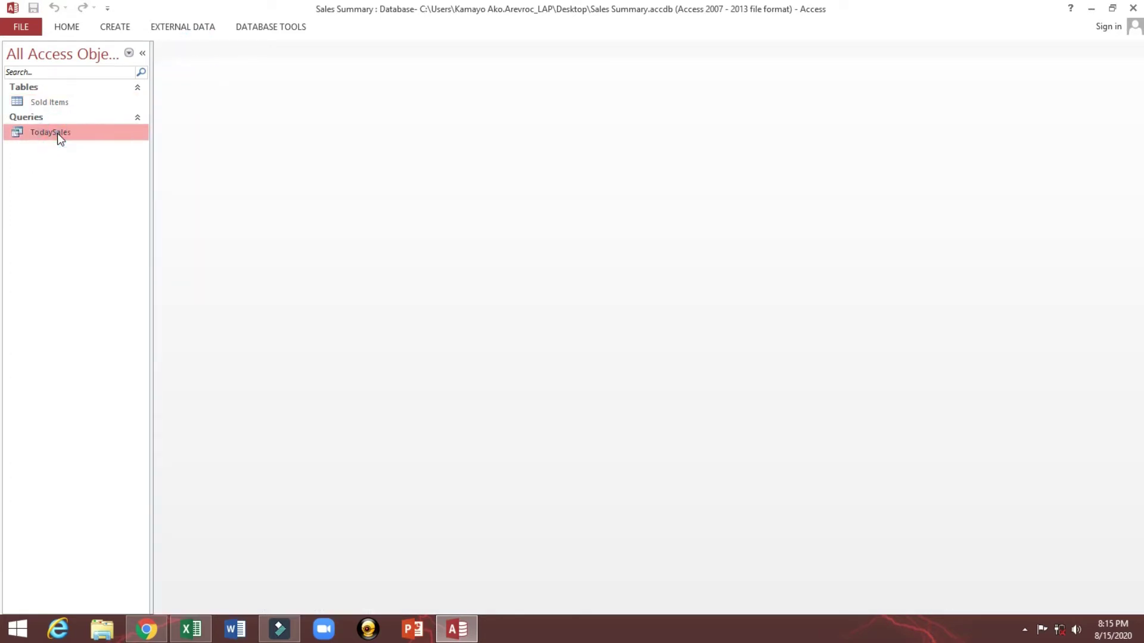
Copy the TodaySales query and paste it as a new query named Yesterday
right_click(58, 133)
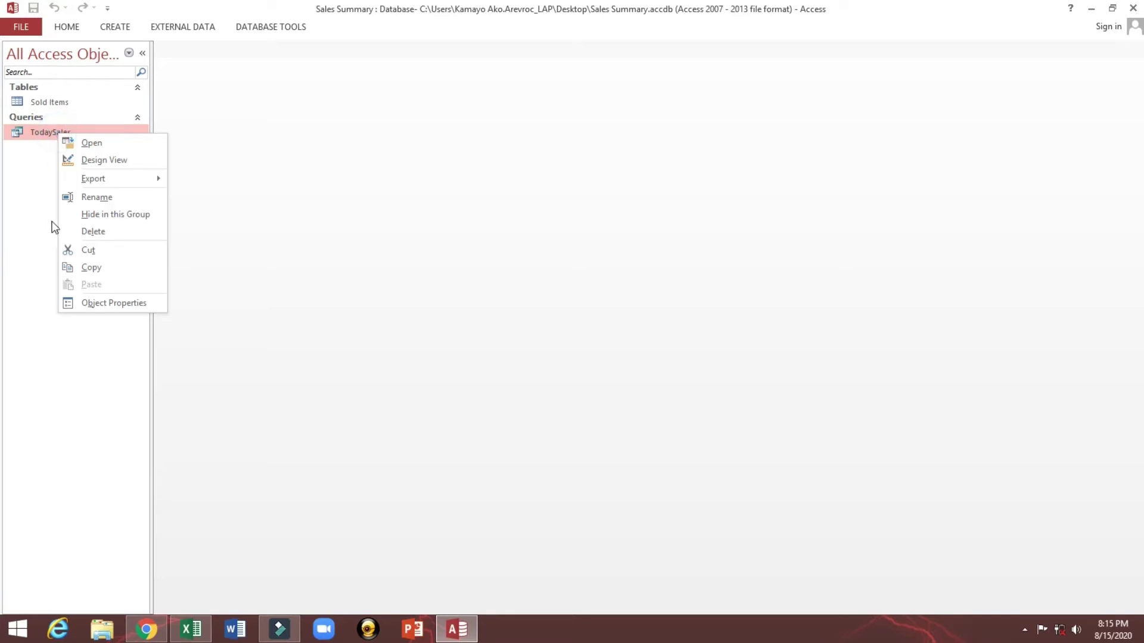
click(92, 268)
right_click(53, 187)
click(78, 264)
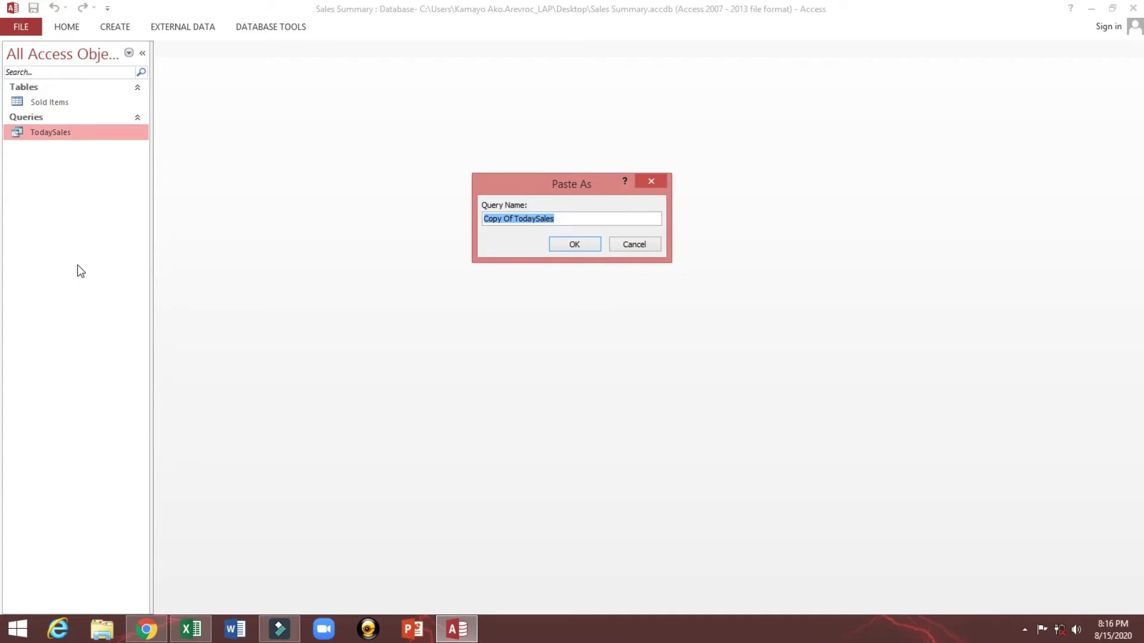
text(Y)
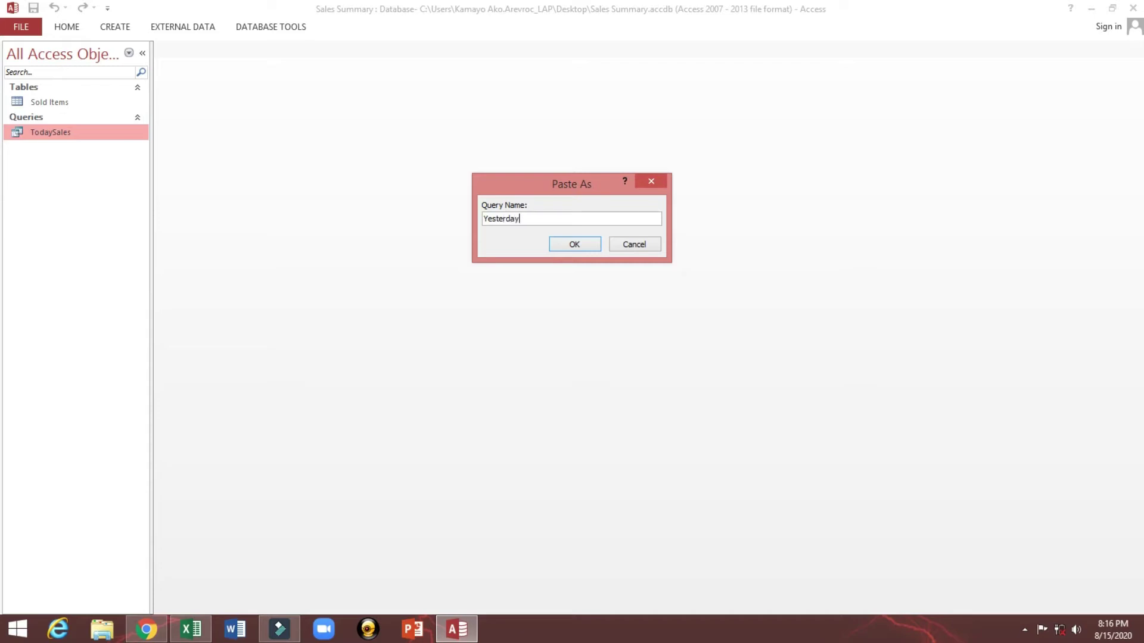
text(esterday)
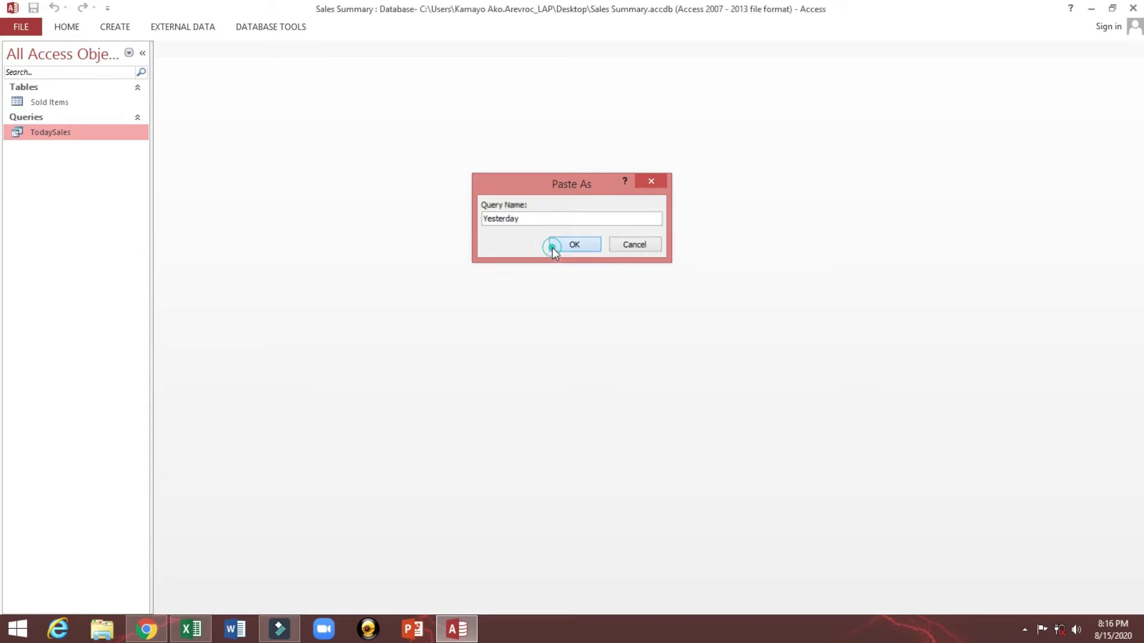
click(552, 246)
click(62, 152)
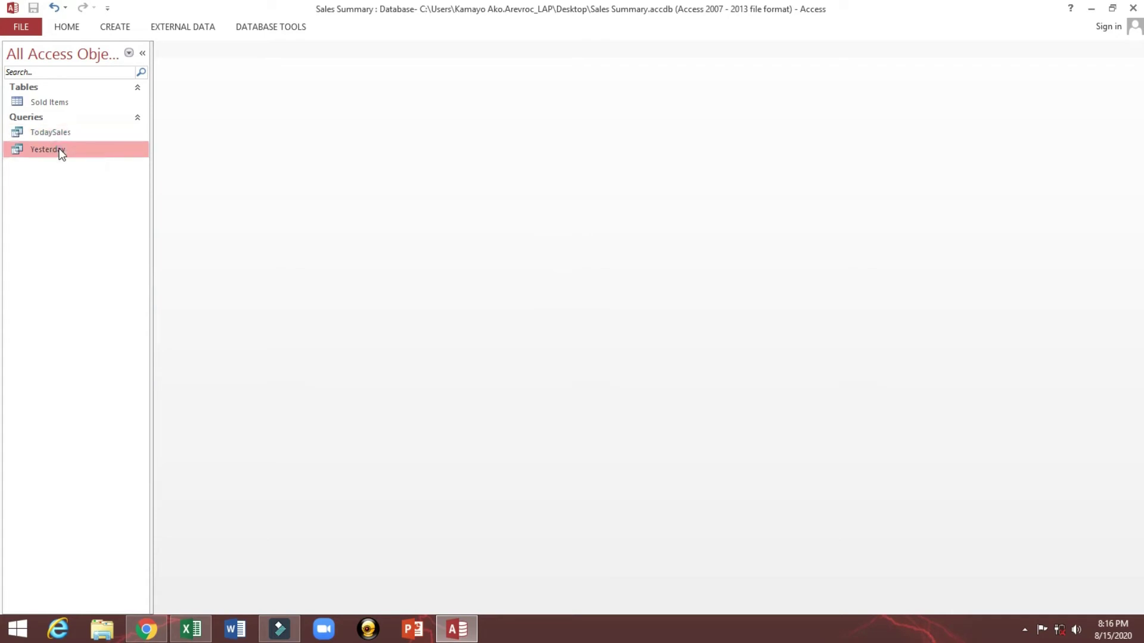
Change Yesterday's TransDate criterion to Between Date() And Date()-1 and view its 650.00 sale
right_click(62, 153)
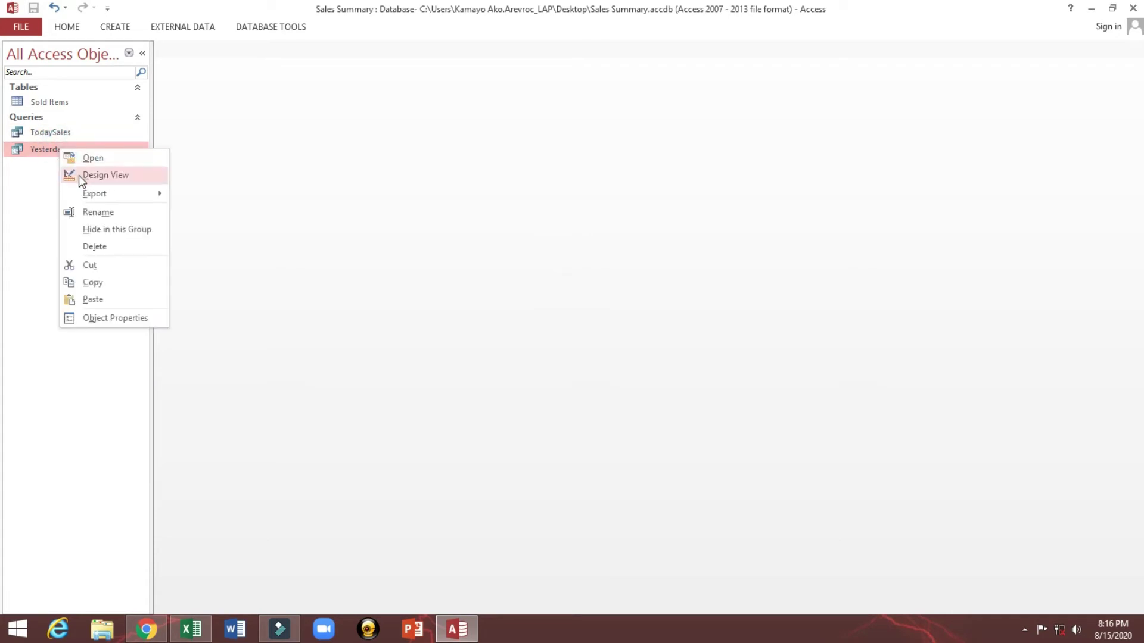
click(78, 175)
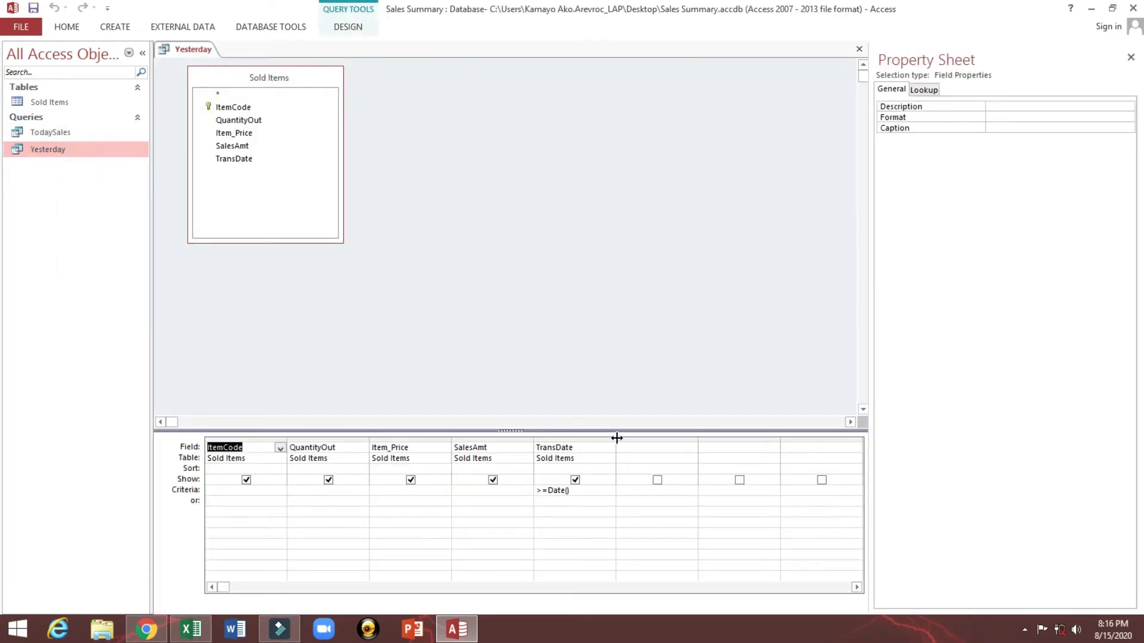
drag(616, 438, 742, 435)
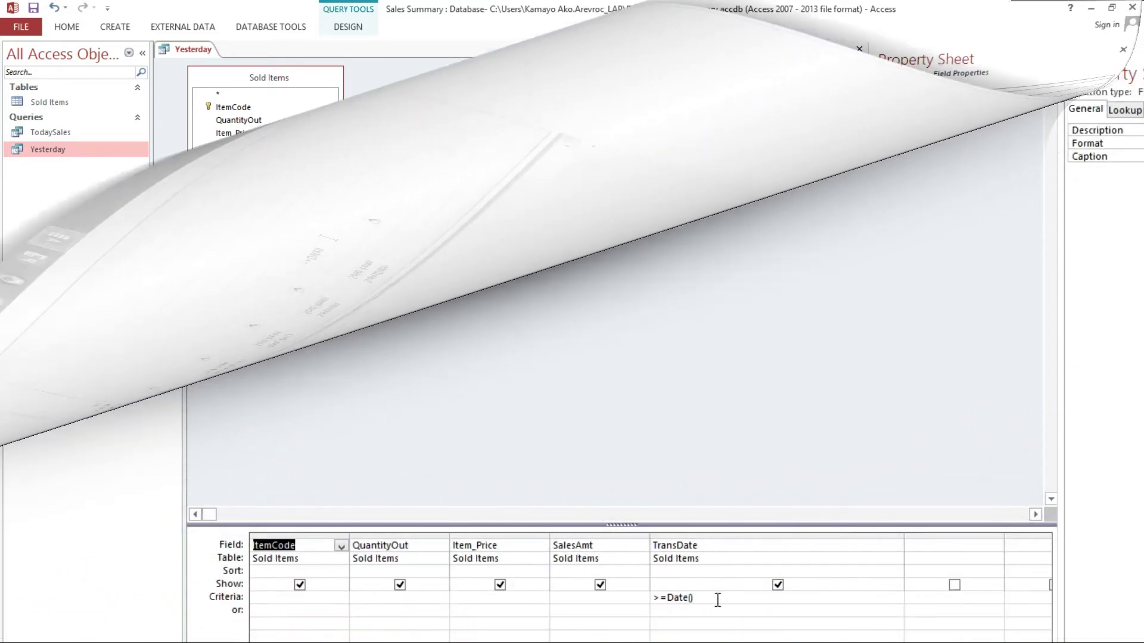
double_click(718, 599)
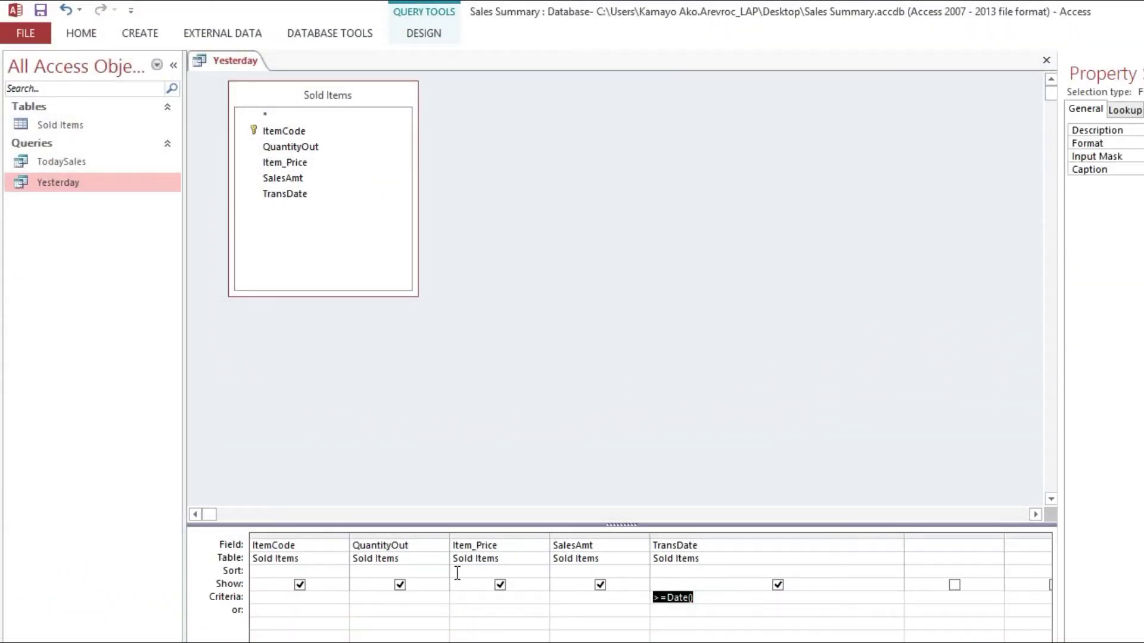
text(Be)
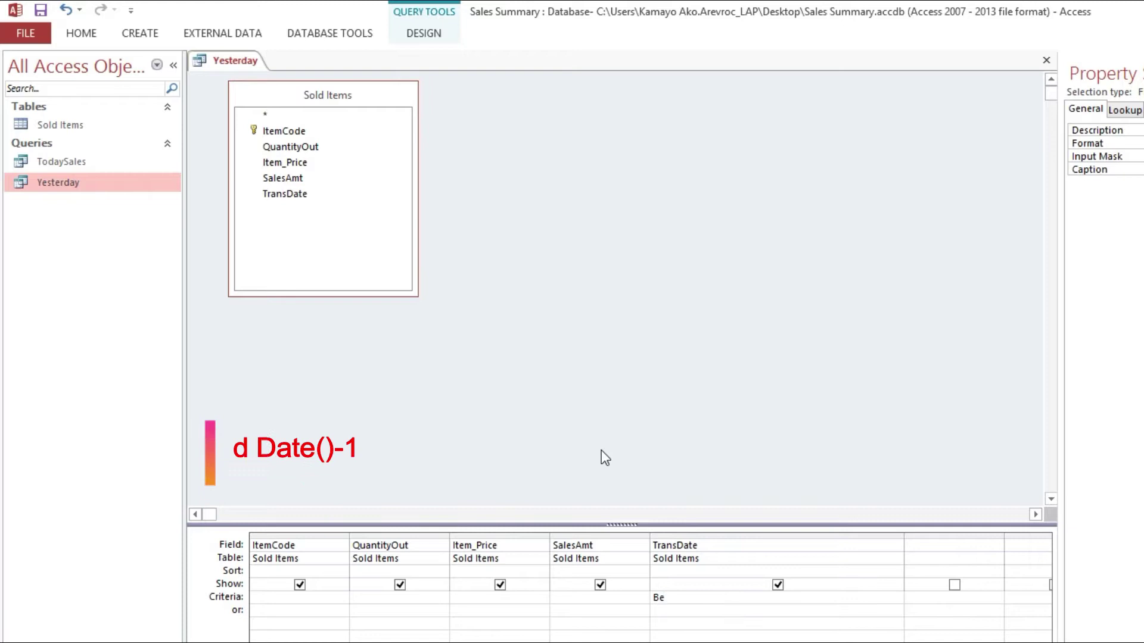
text(tween)
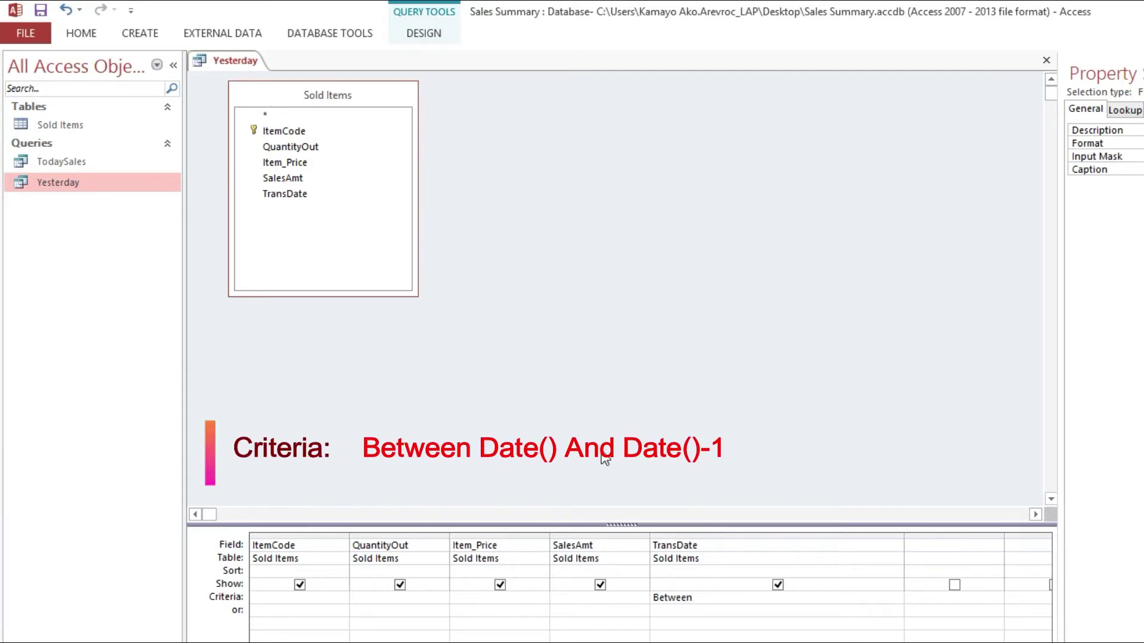
text( Date)
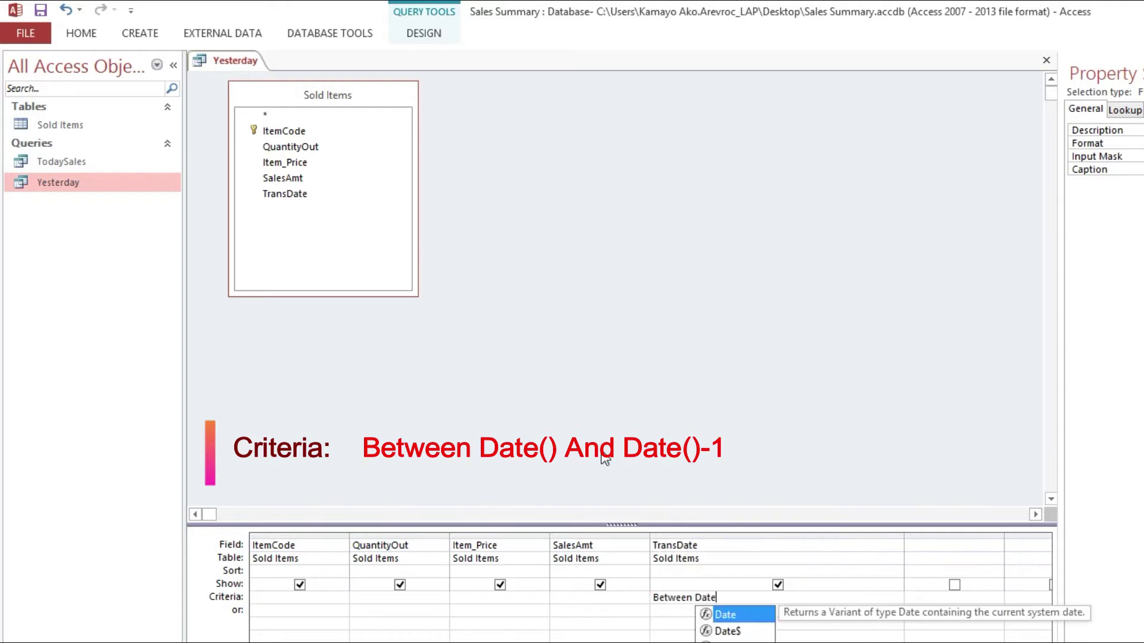
text(() And)
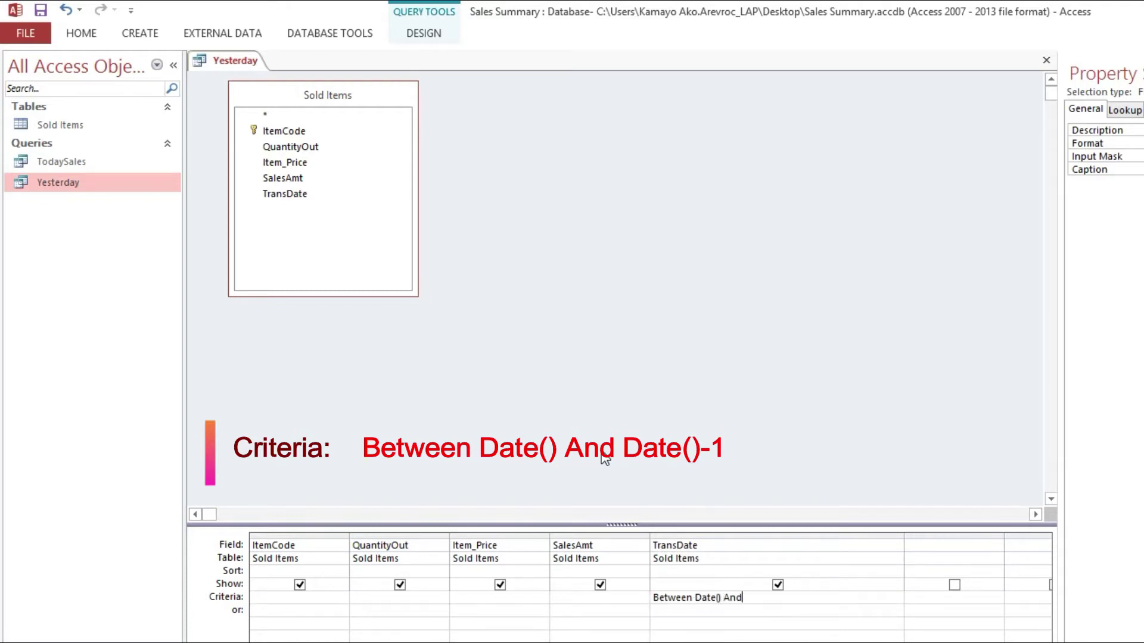
text( Date)
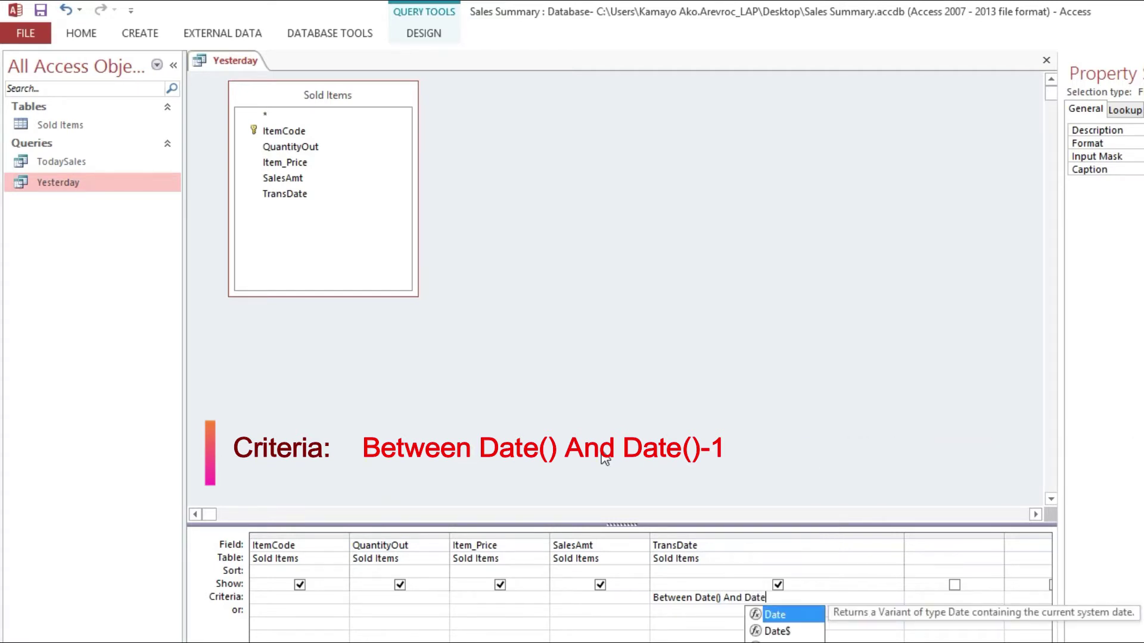
text(()-1)
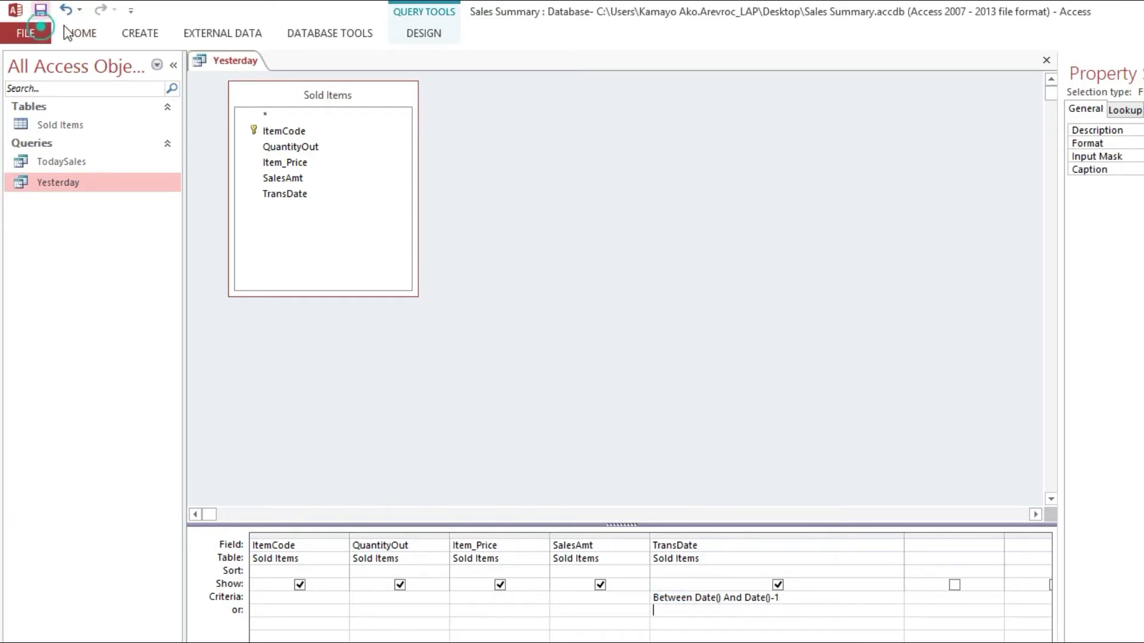
click(84, 34)
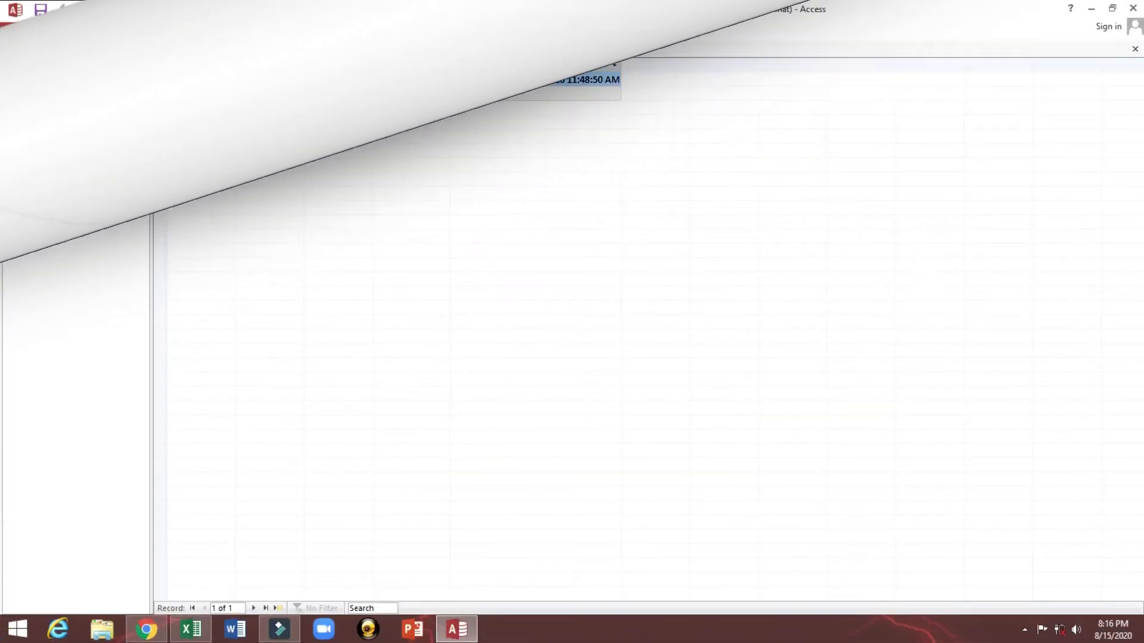
click(401, 79)
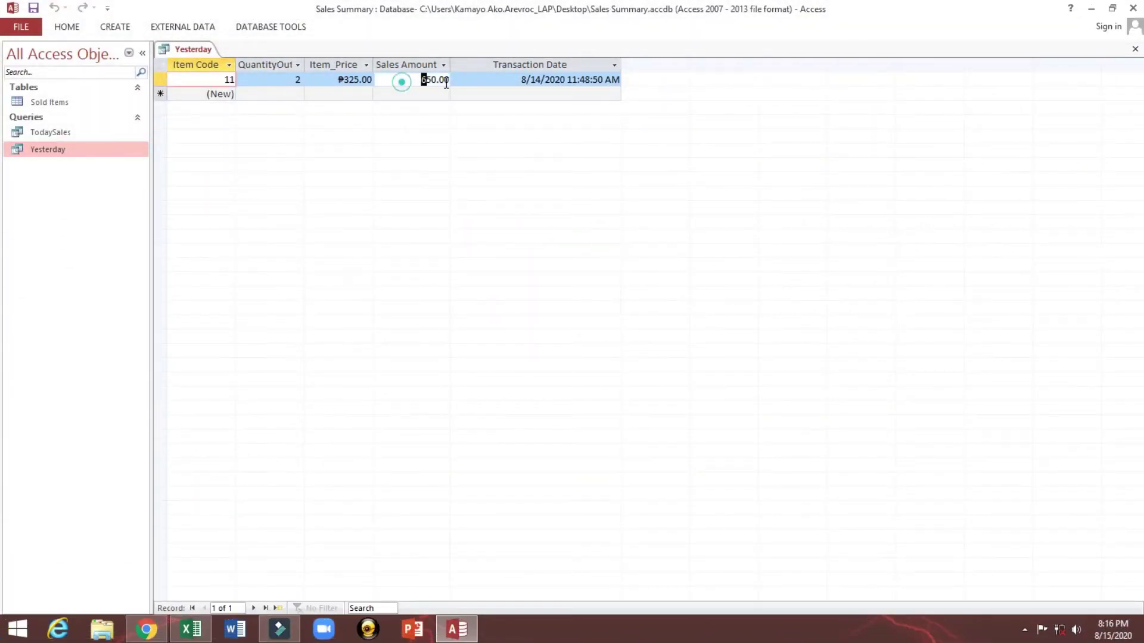
Bring Excel forward, pin its ribbon expanded and maximize the window on the Home tab
click(191, 629)
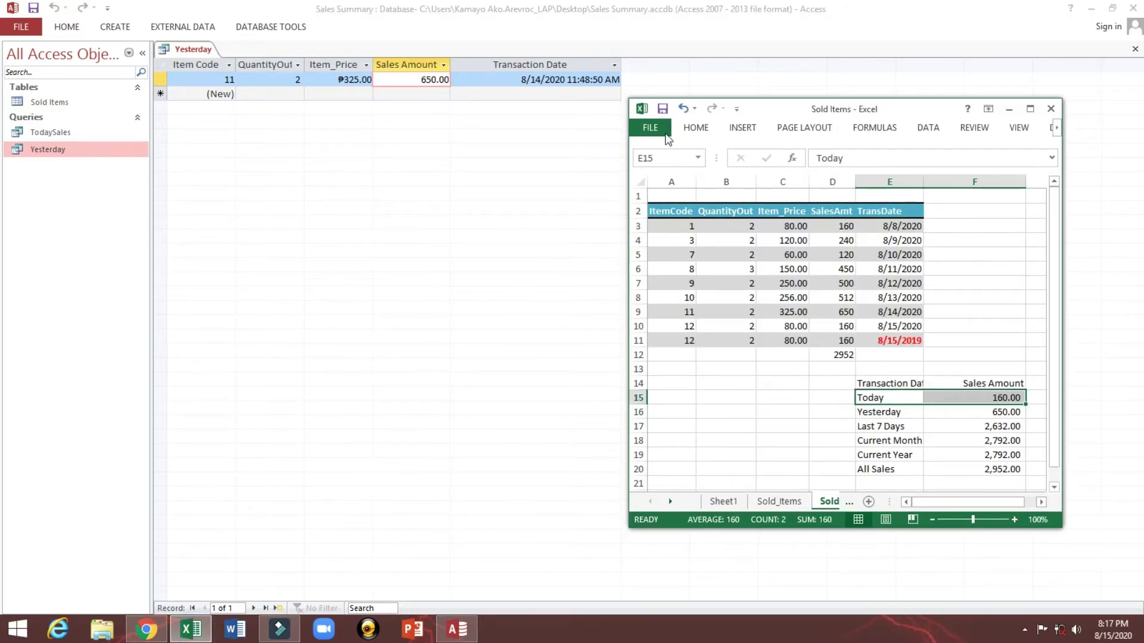
click(695, 129)
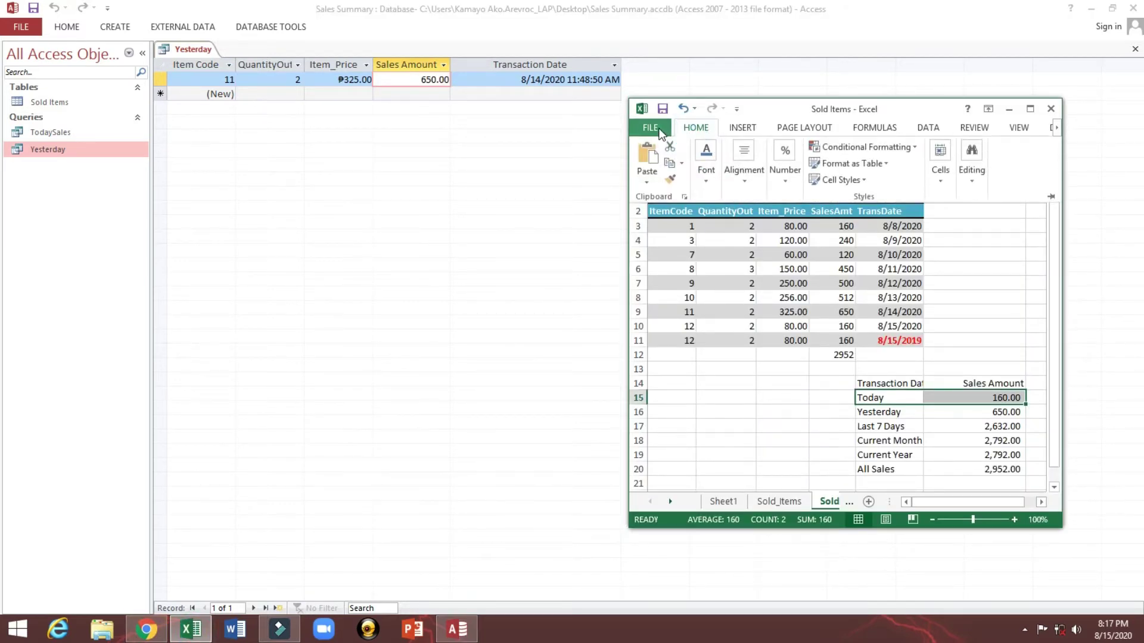
right_click(661, 129)
click(679, 190)
click(804, 127)
click(1029, 108)
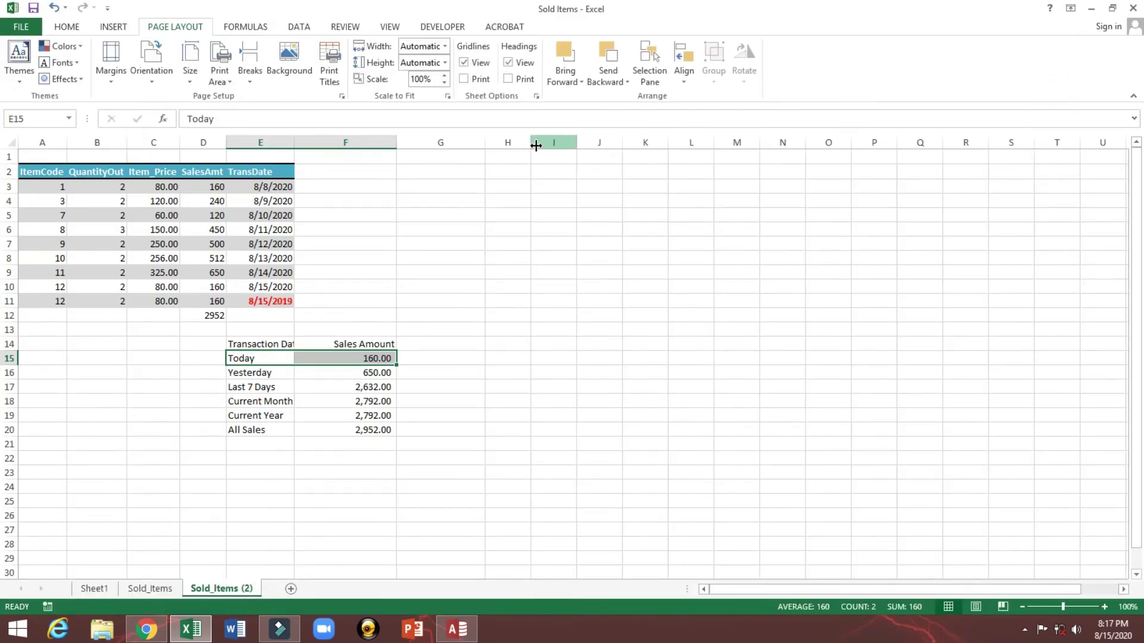
click(65, 27)
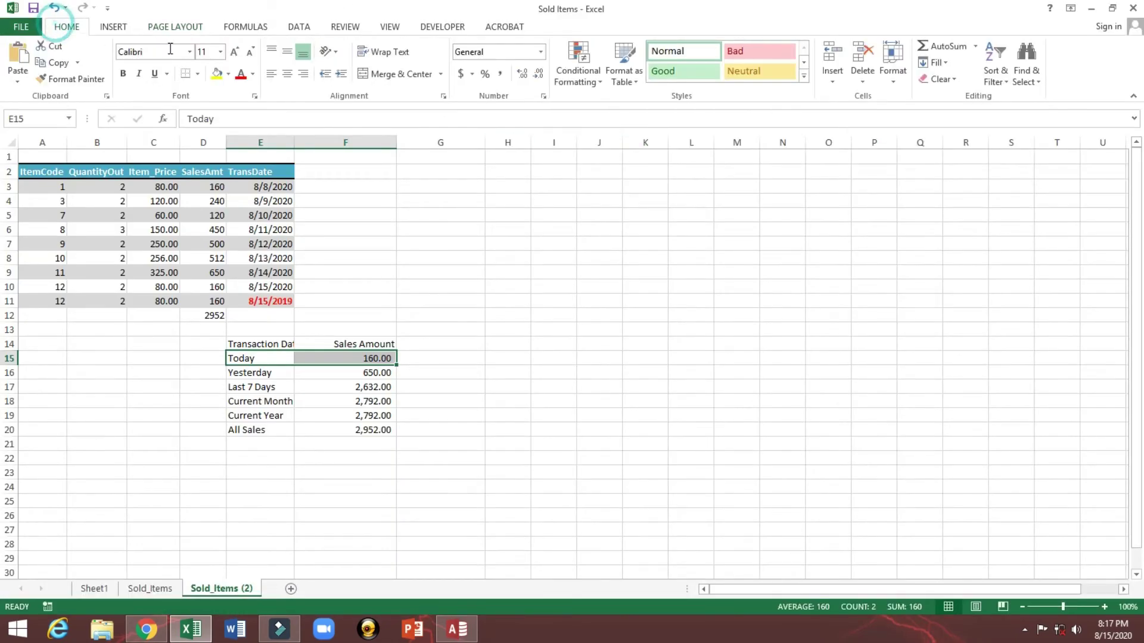
Fill the Today and Yesterday summary rows with yellow
click(217, 73)
drag(234, 372, 324, 372)
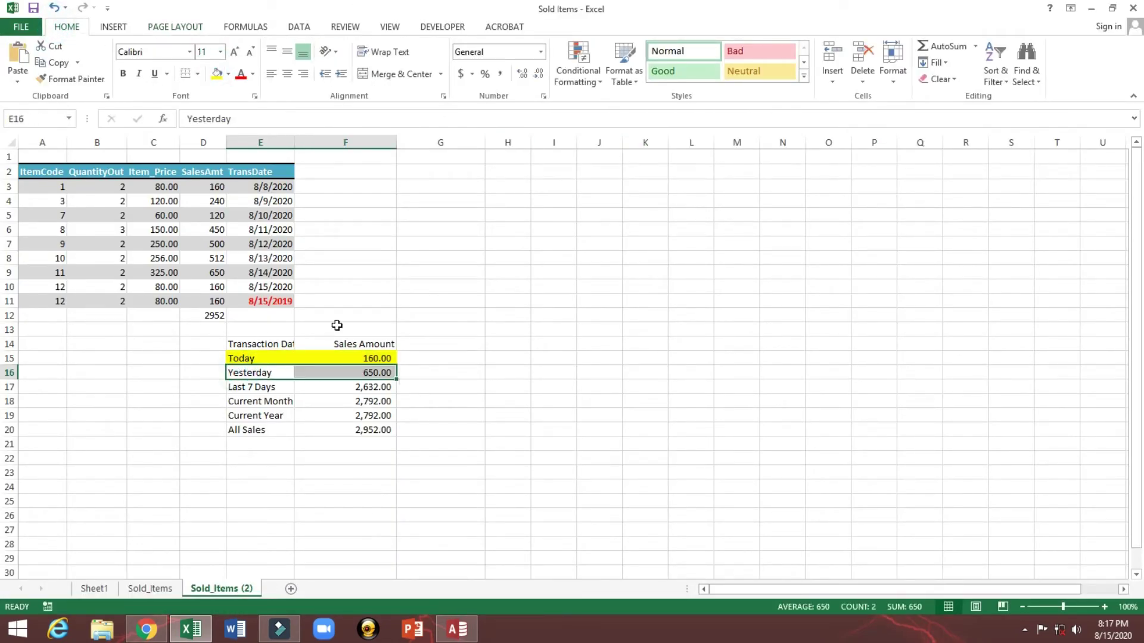
click(217, 73)
Restore Excel to a smaller window at upper right and select Yesterday's 650.00 total
double_click(266, 8)
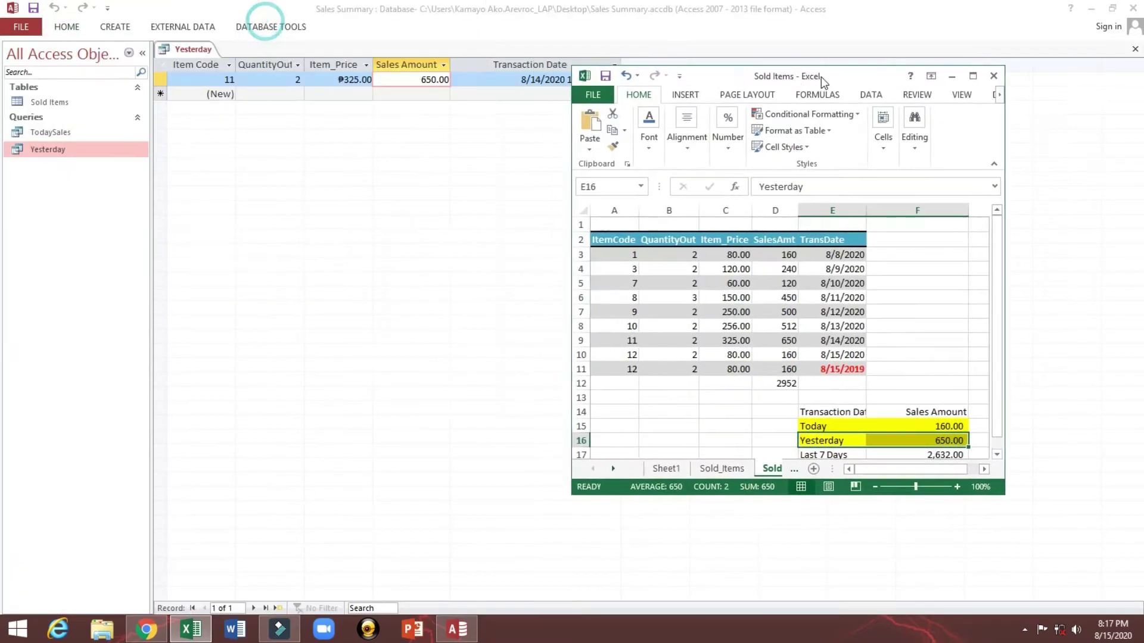
drag(824, 81, 953, 52)
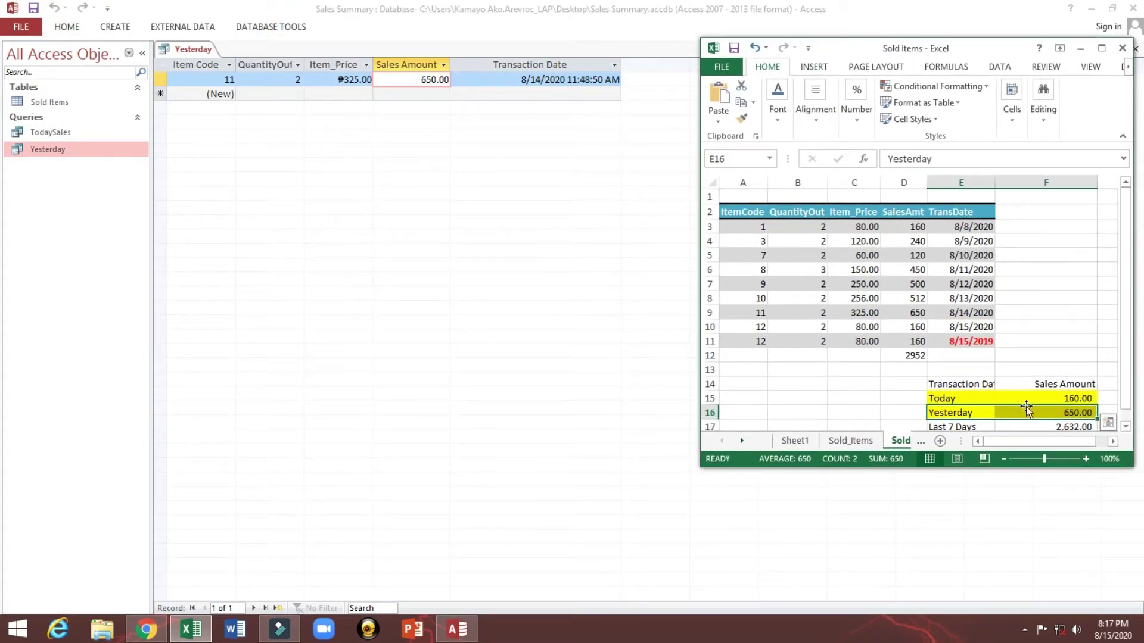
click(1051, 354)
scroll(1001, 355, down, 2)
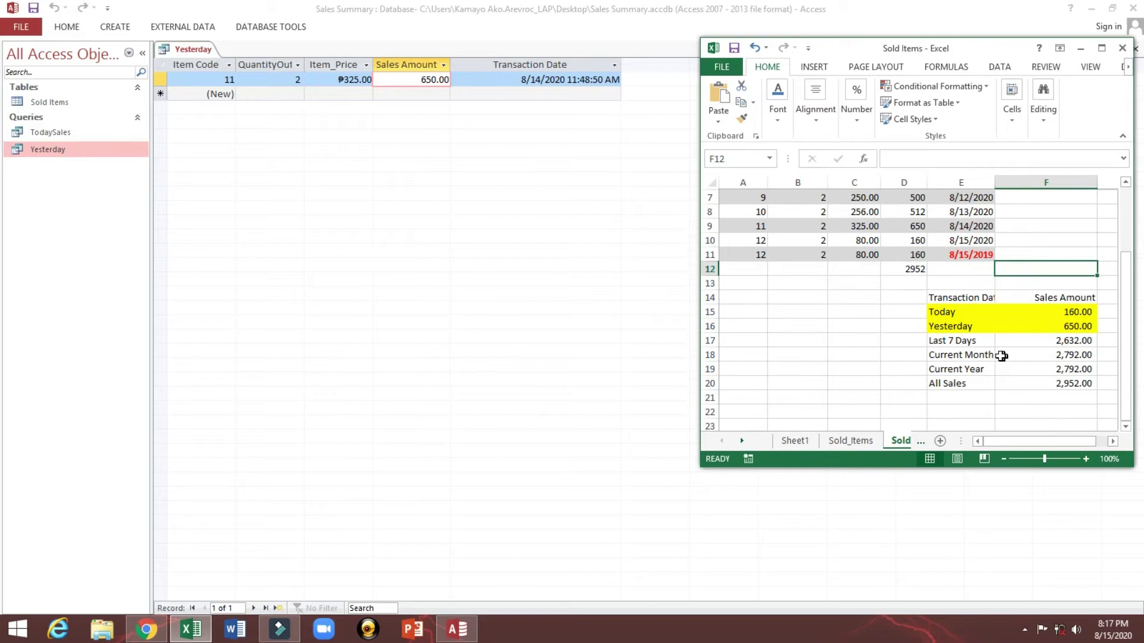
drag(947, 325, 1048, 325)
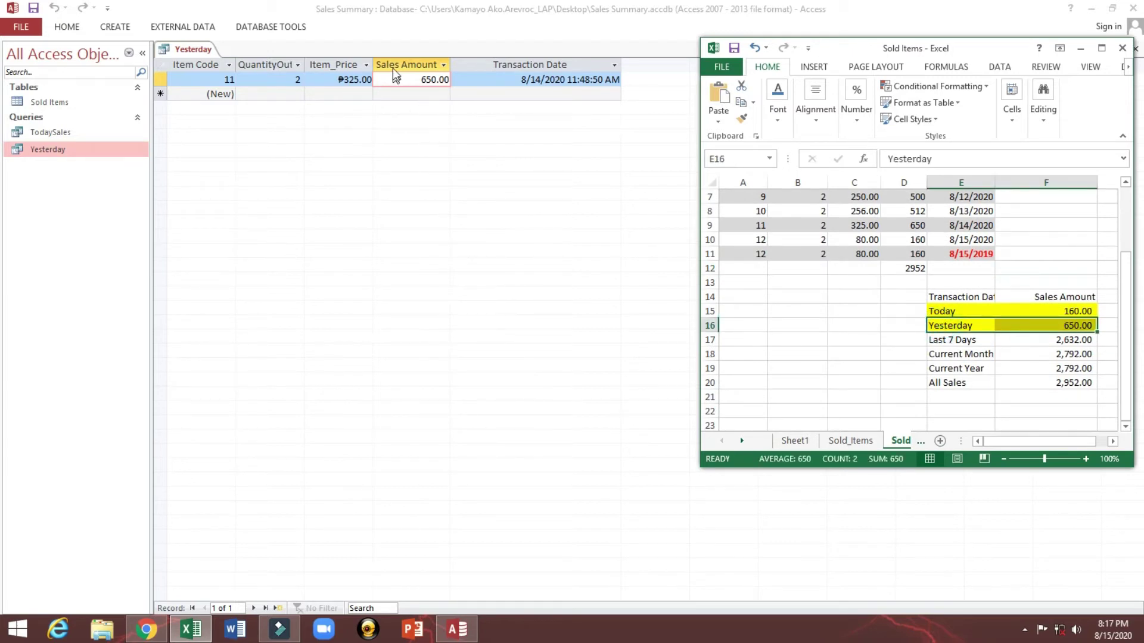
Close the Yesterday query, then copy and paste it as 7 Days Sales
right_click(189, 51)
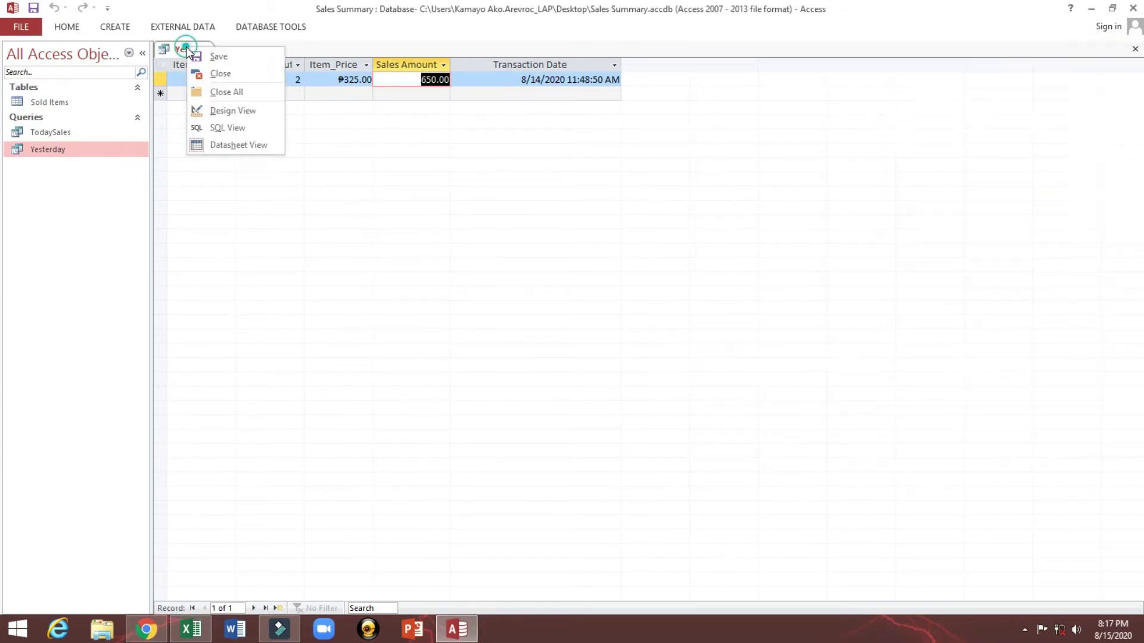
click(218, 72)
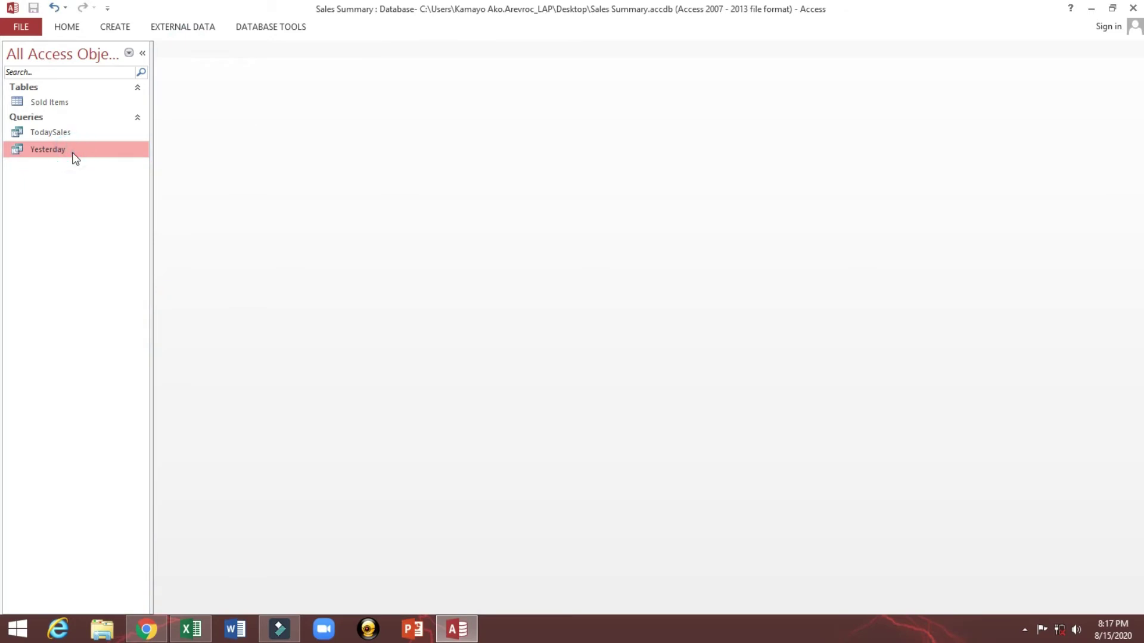
right_click(75, 156)
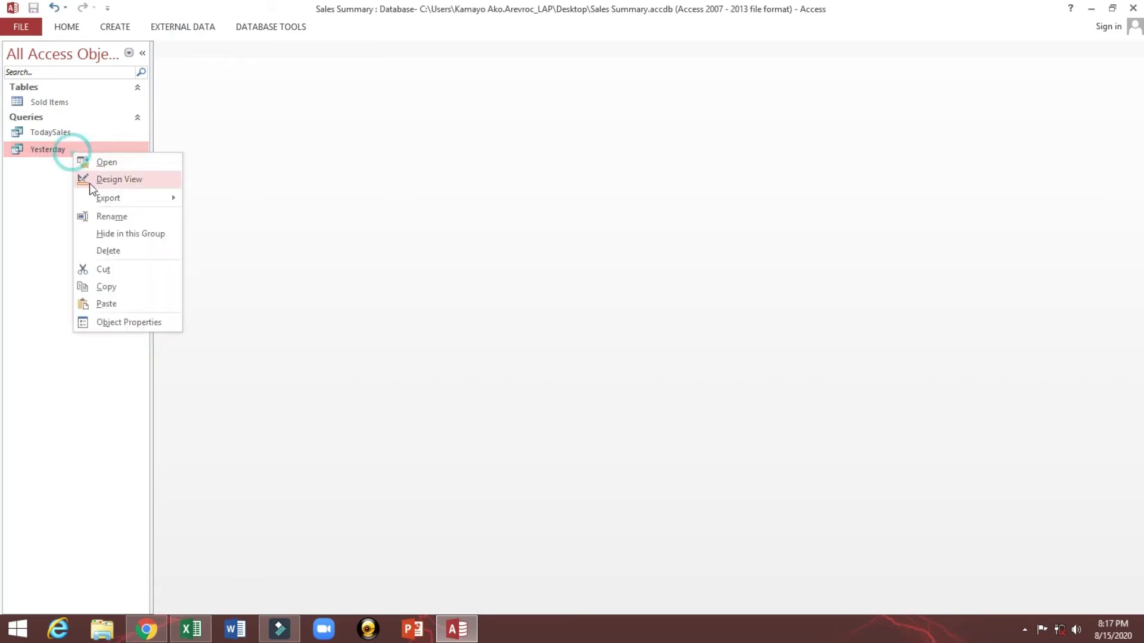
click(115, 288)
right_click(66, 152)
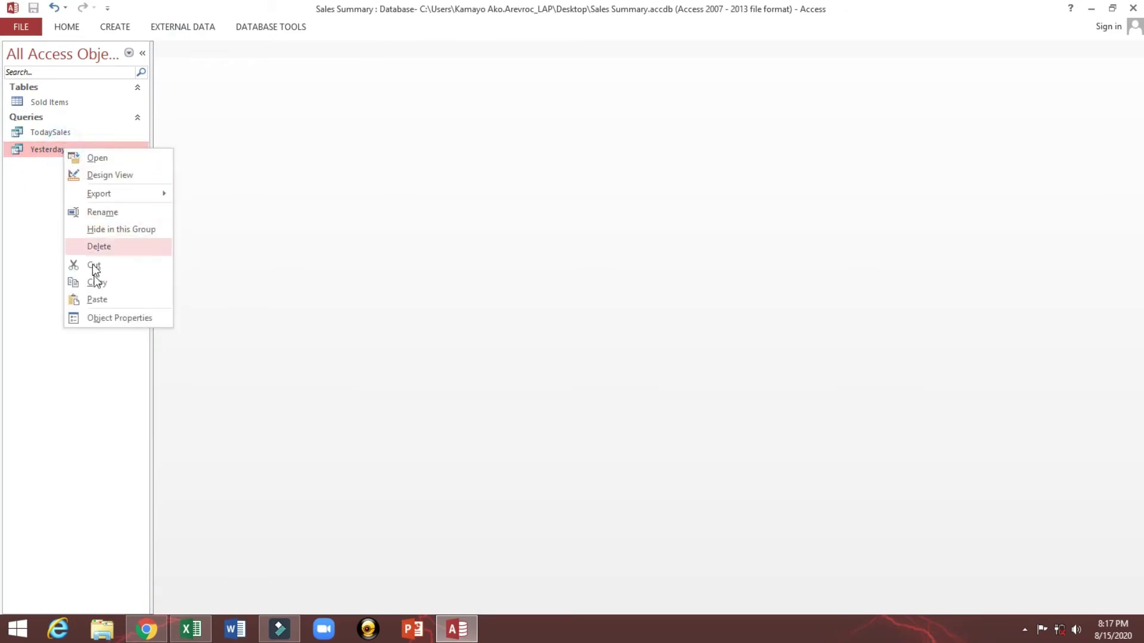
click(99, 300)
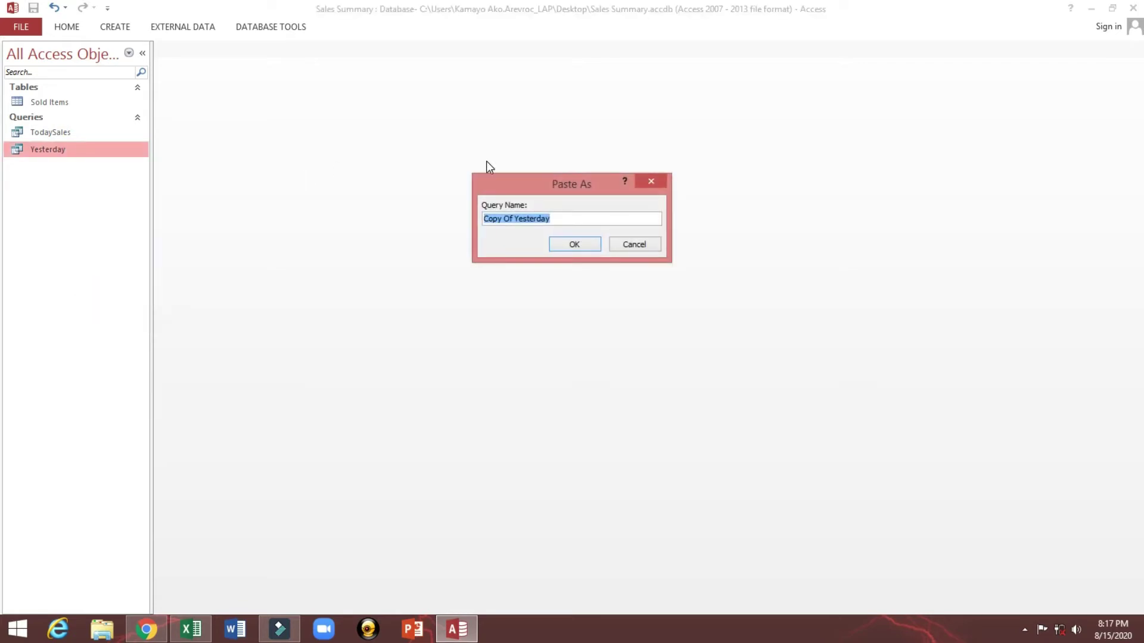
text(7 Days Sales)
click(565, 243)
Review the Yesterday query's TransDate criteria in Design View, then close it
right_click(41, 171)
click(48, 191)
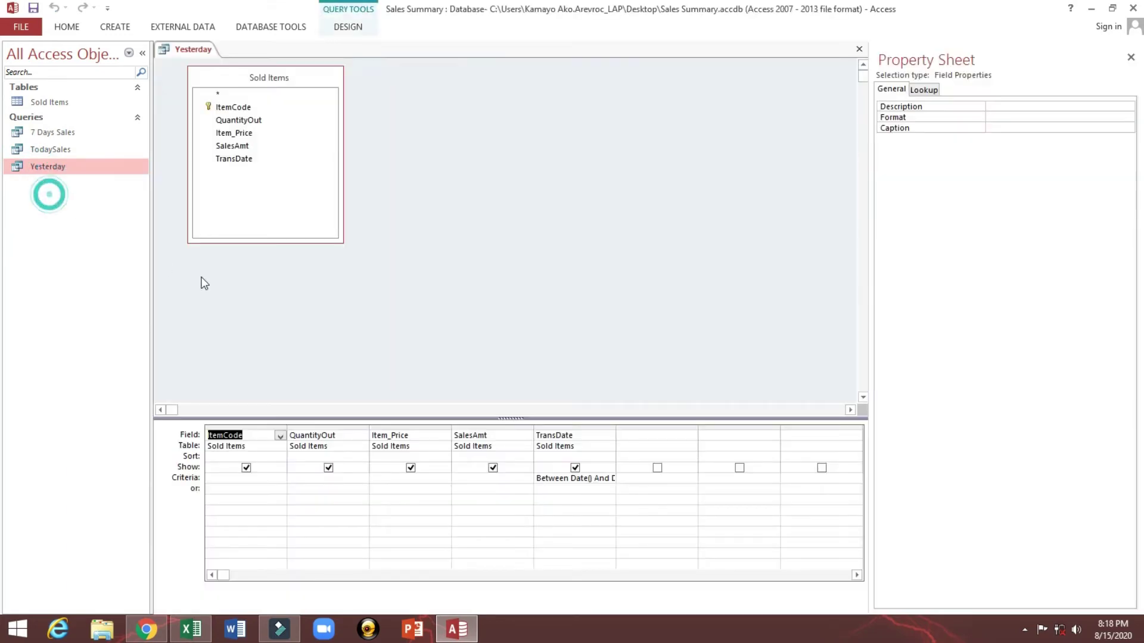
drag(617, 428, 779, 429)
drag(672, 476, 509, 473)
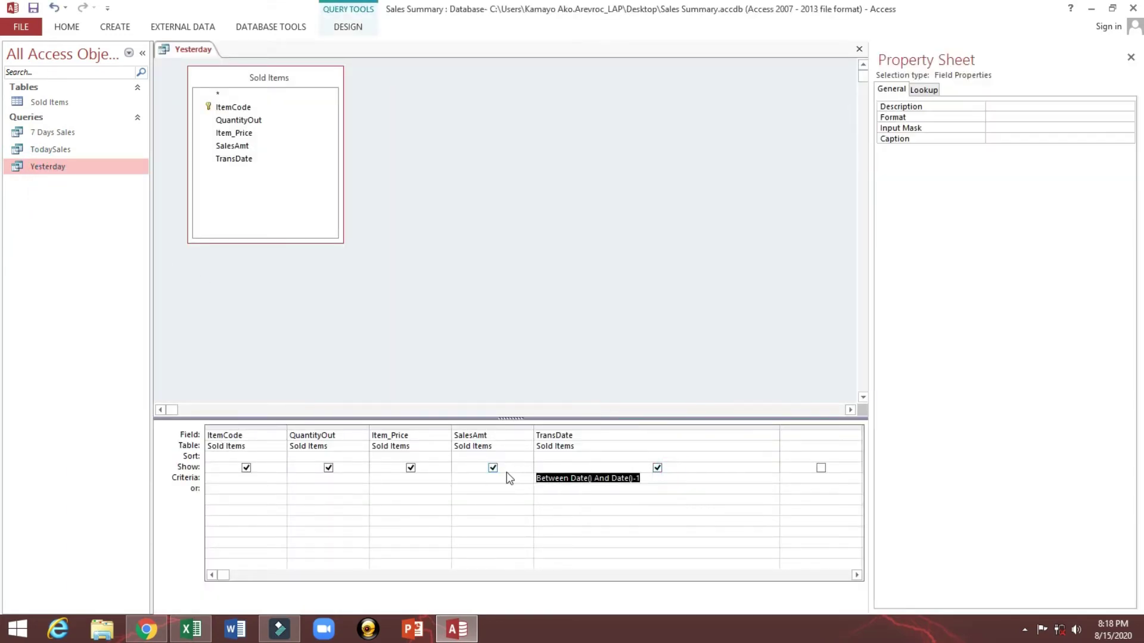
right_click(203, 49)
click(228, 76)
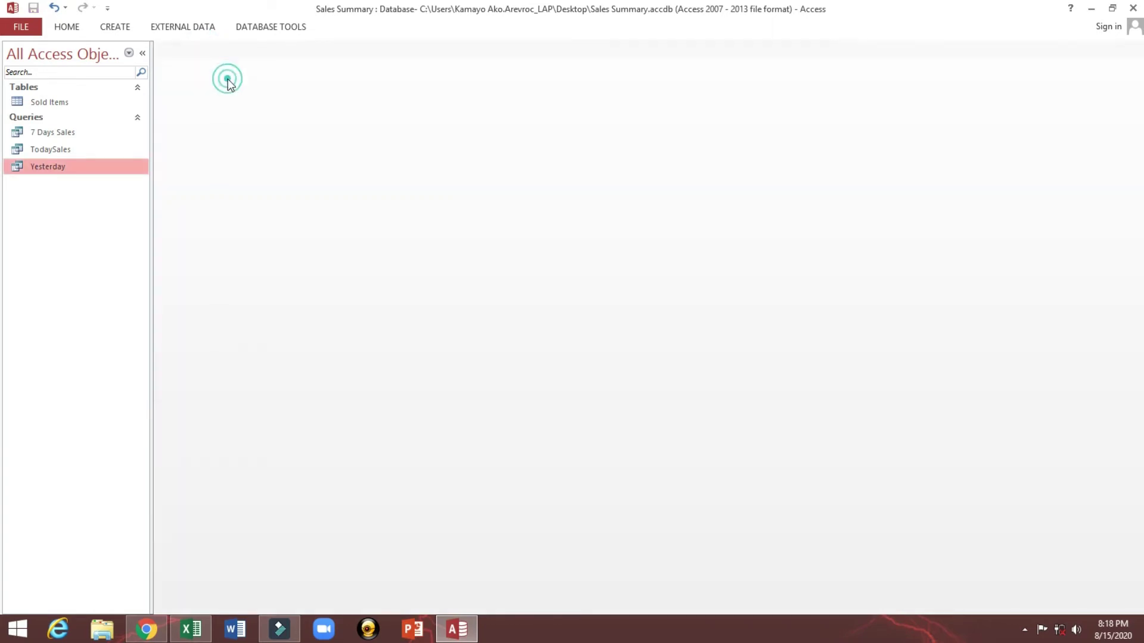
Change the 7 Days Sales TransDate criterion to Between Date() And Date()-7 in Design View
right_click(56, 135)
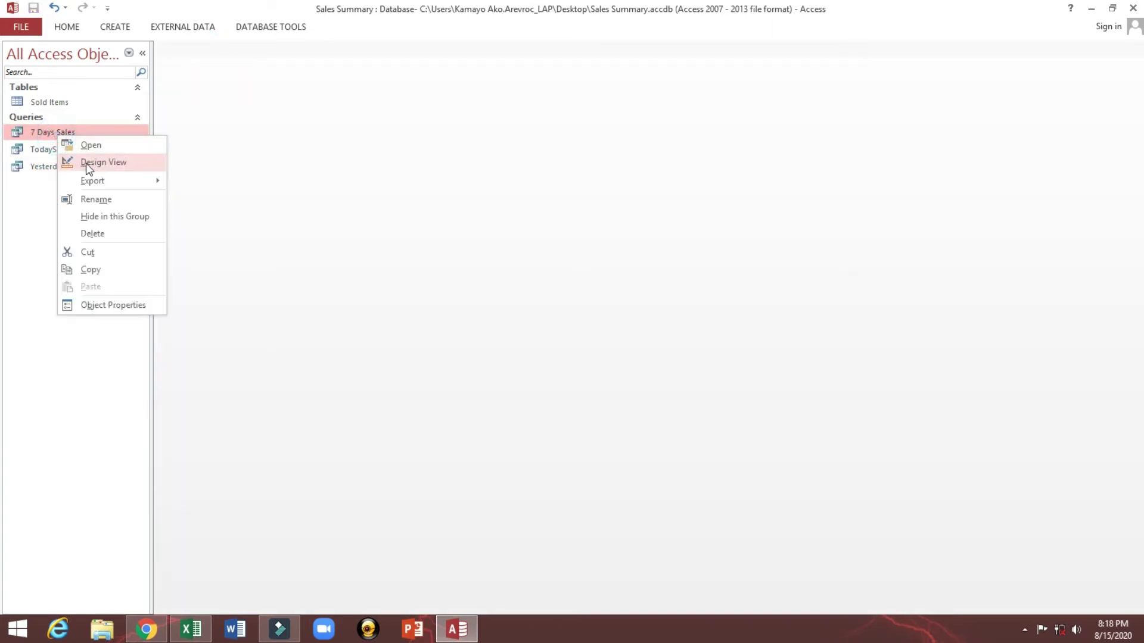
click(85, 161)
drag(617, 416, 790, 422)
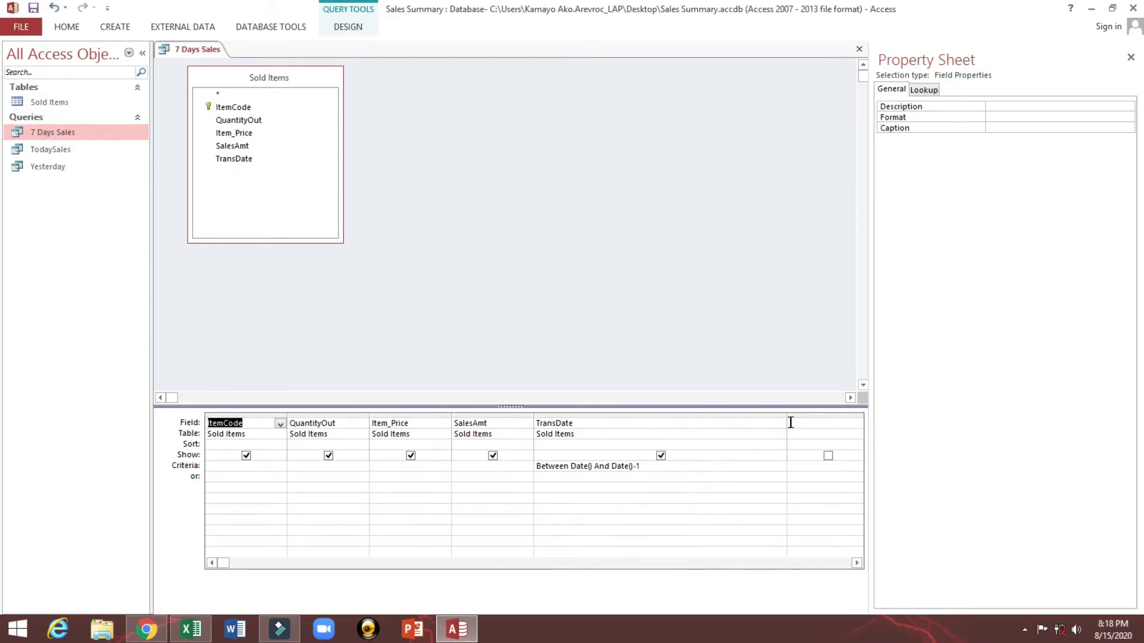
double_click(637, 466)
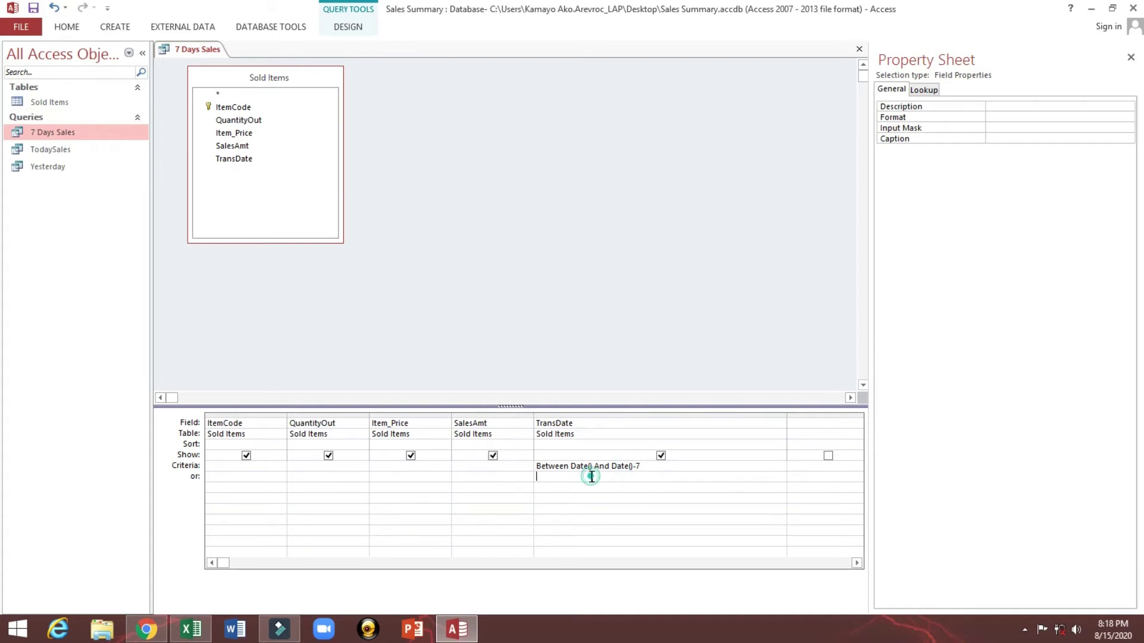
click(64, 27)
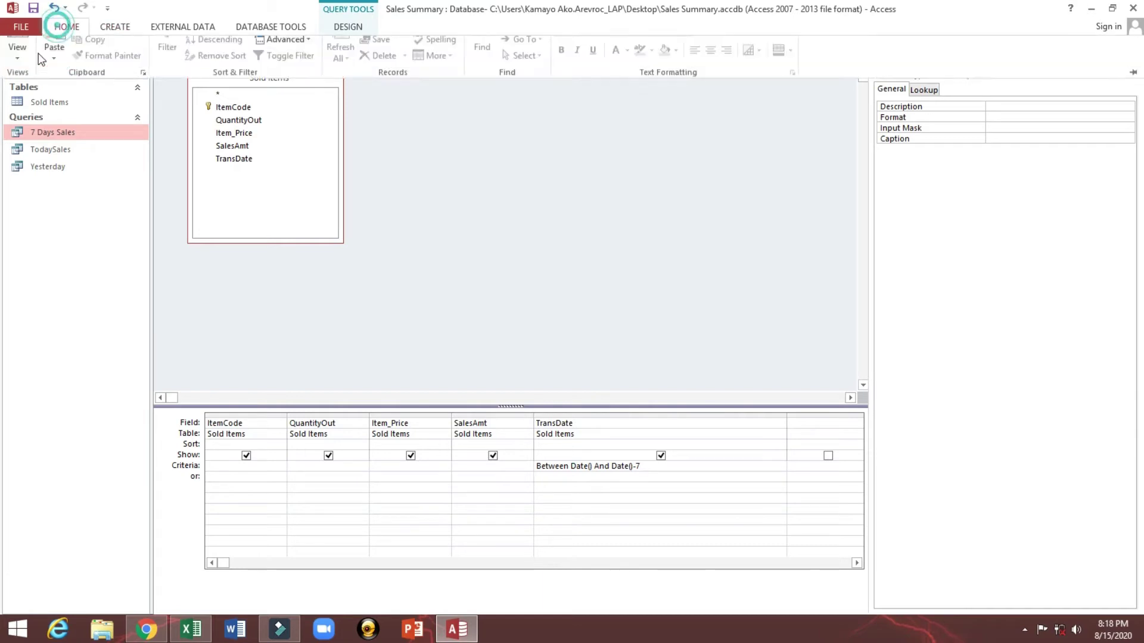
View the 7 Days Sales datasheet and check the dates run from 8/8 to 8/14/2020
click(19, 45)
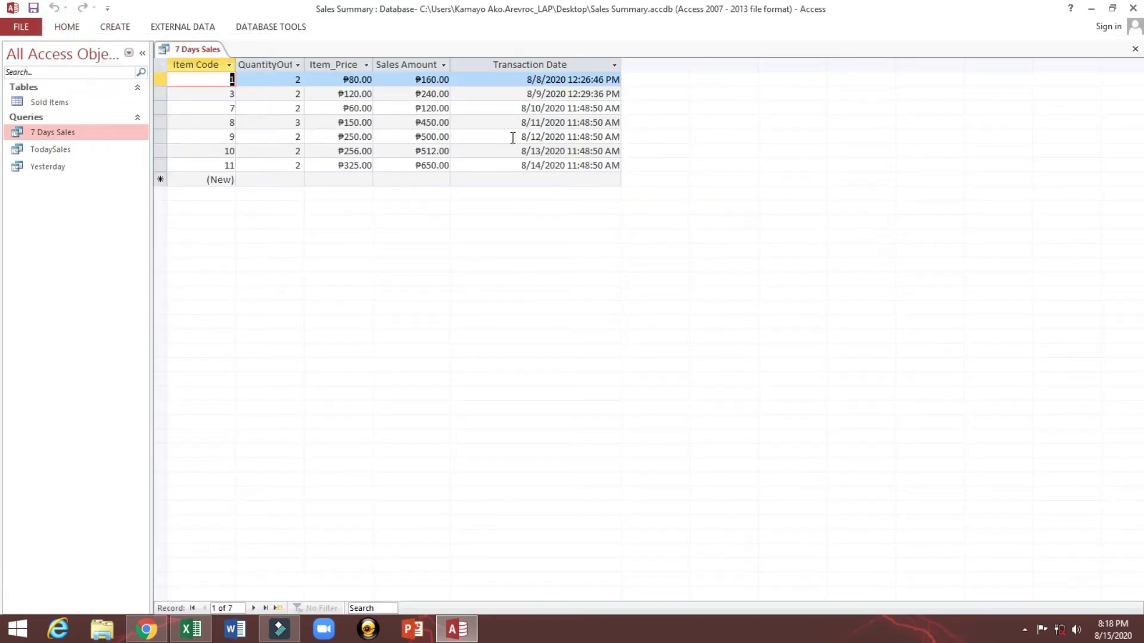
click(511, 81)
click(510, 94)
click(511, 108)
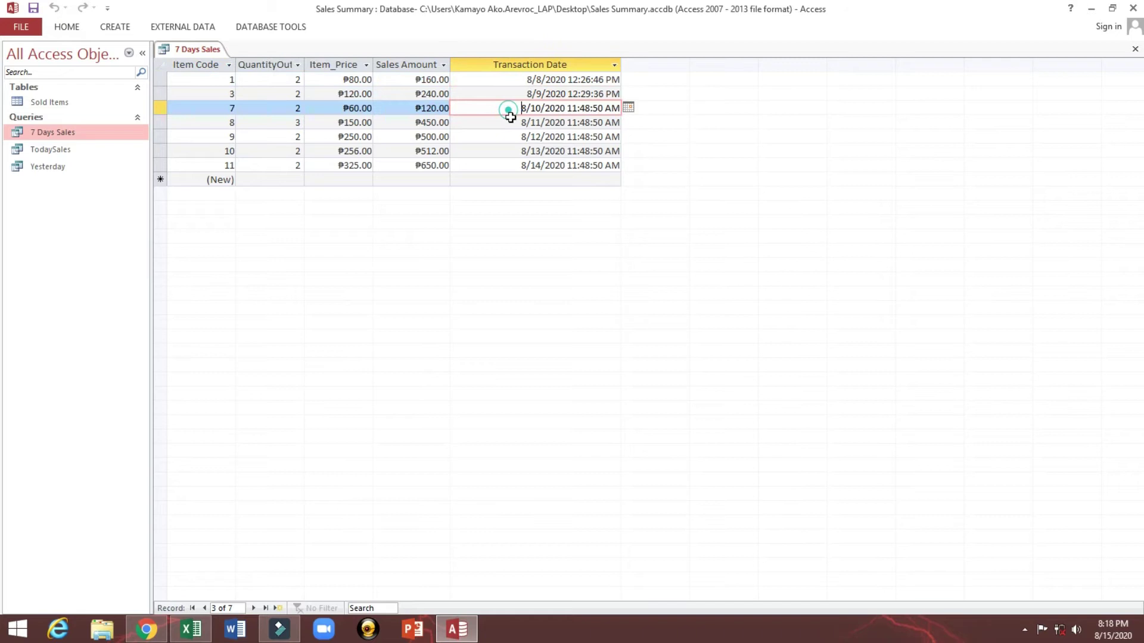
click(511, 123)
click(511, 137)
click(511, 151)
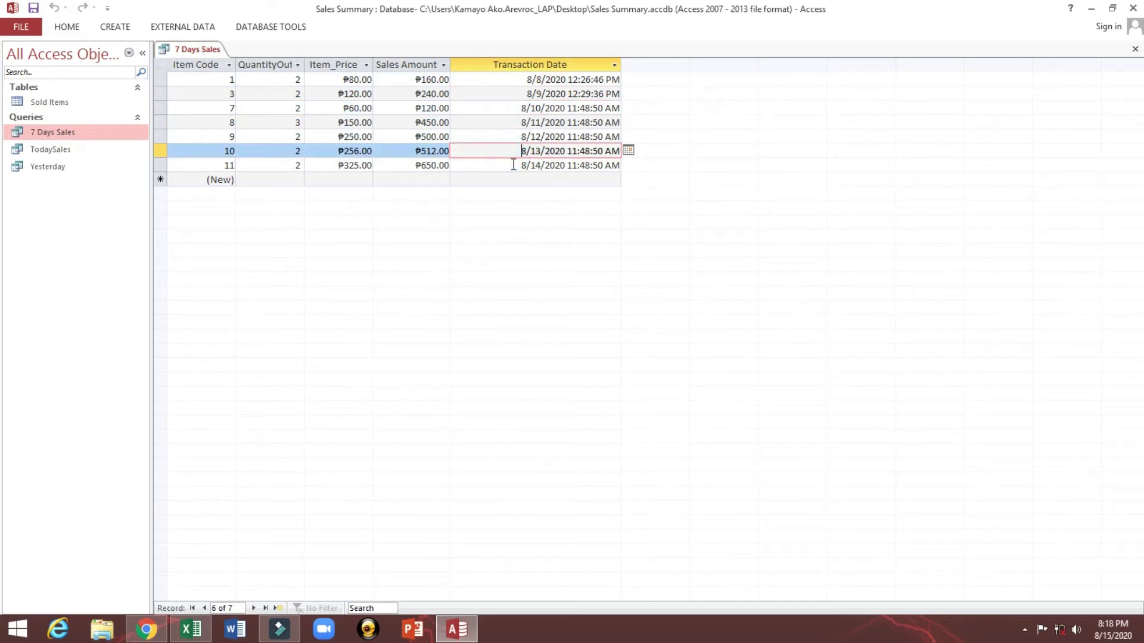
click(512, 165)
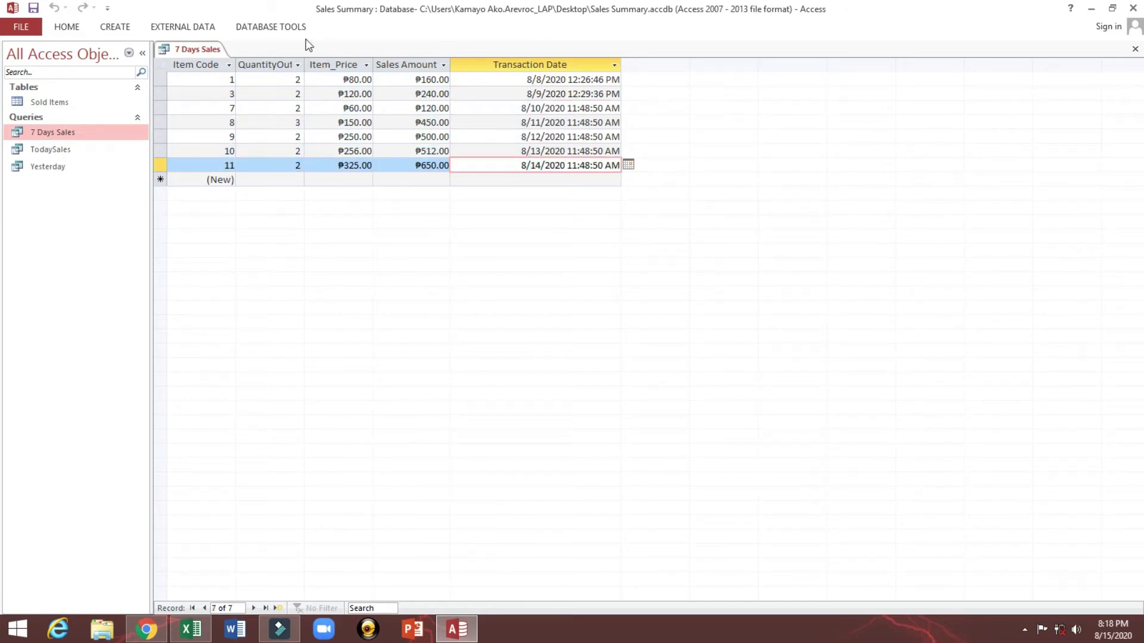
Add a Totals row that sums Sales Amount to ₱2,632.00
click(264, 29)
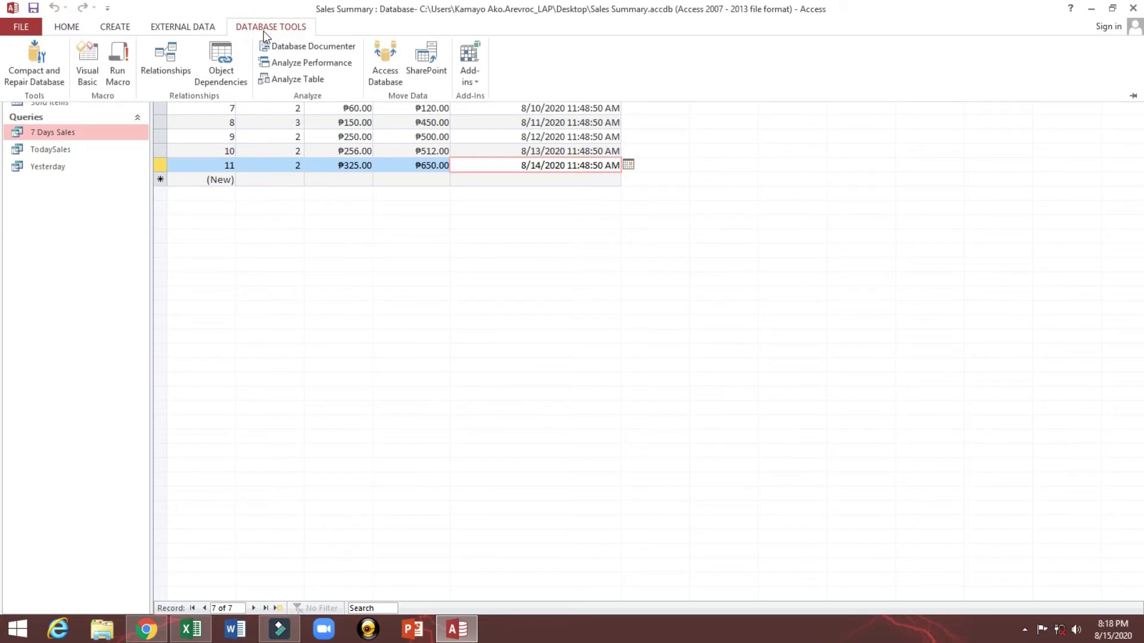
click(200, 27)
click(68, 27)
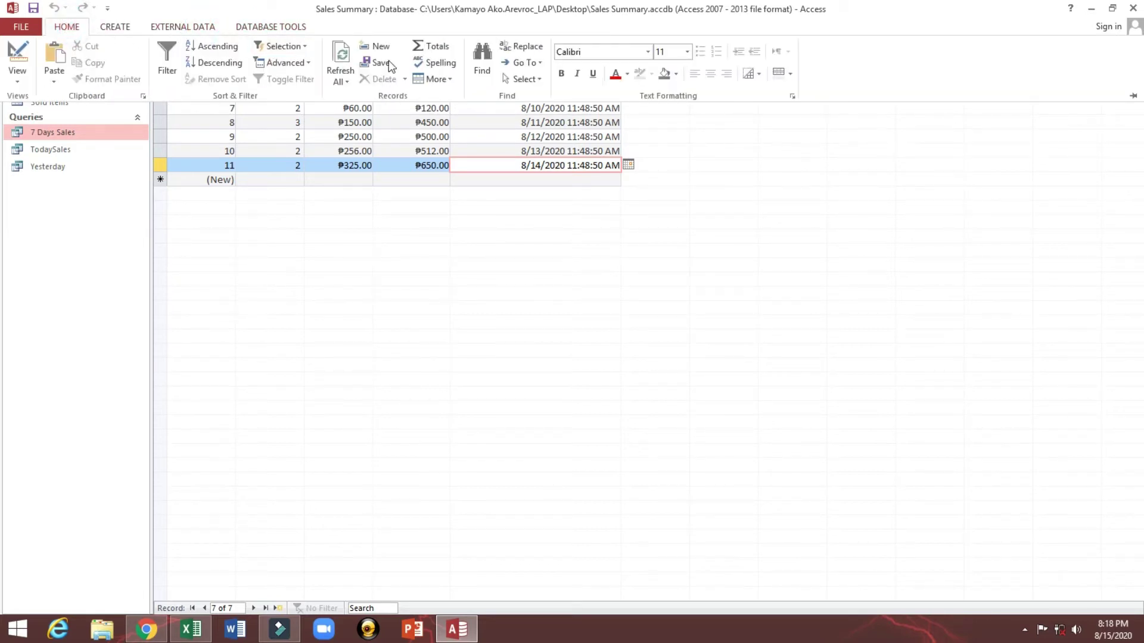
click(431, 46)
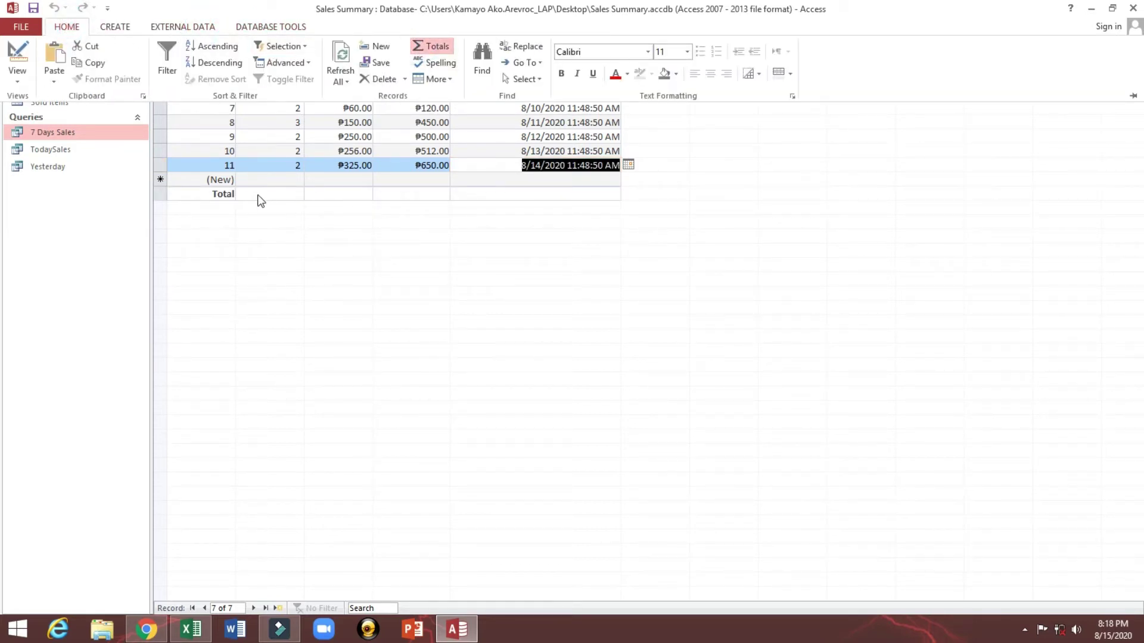
click(410, 193)
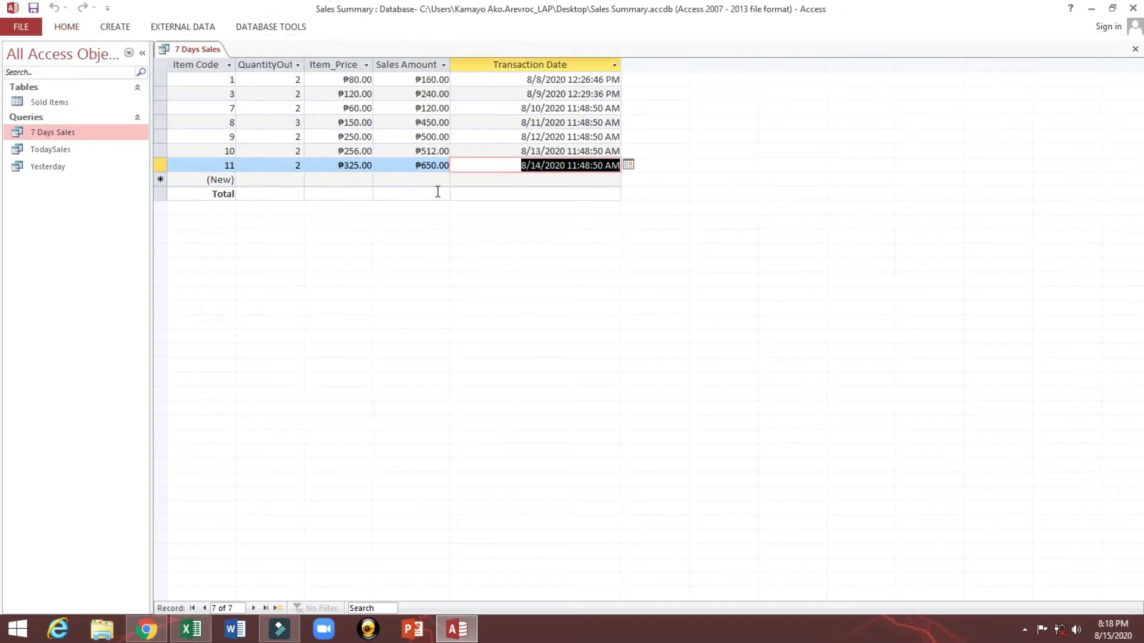
click(438, 191)
click(380, 193)
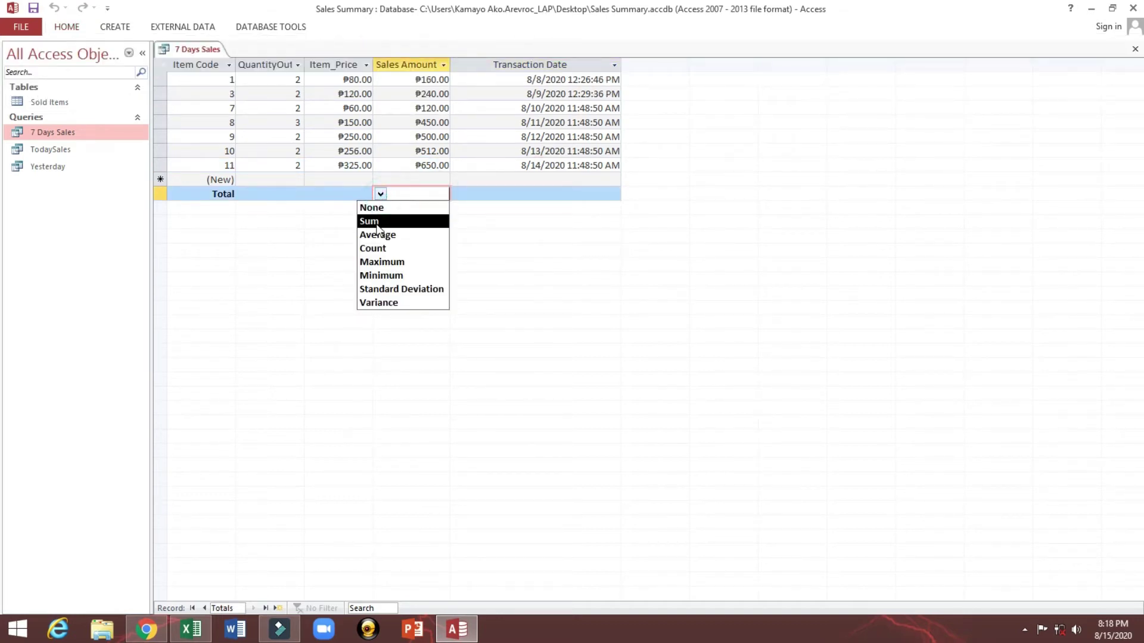
click(375, 222)
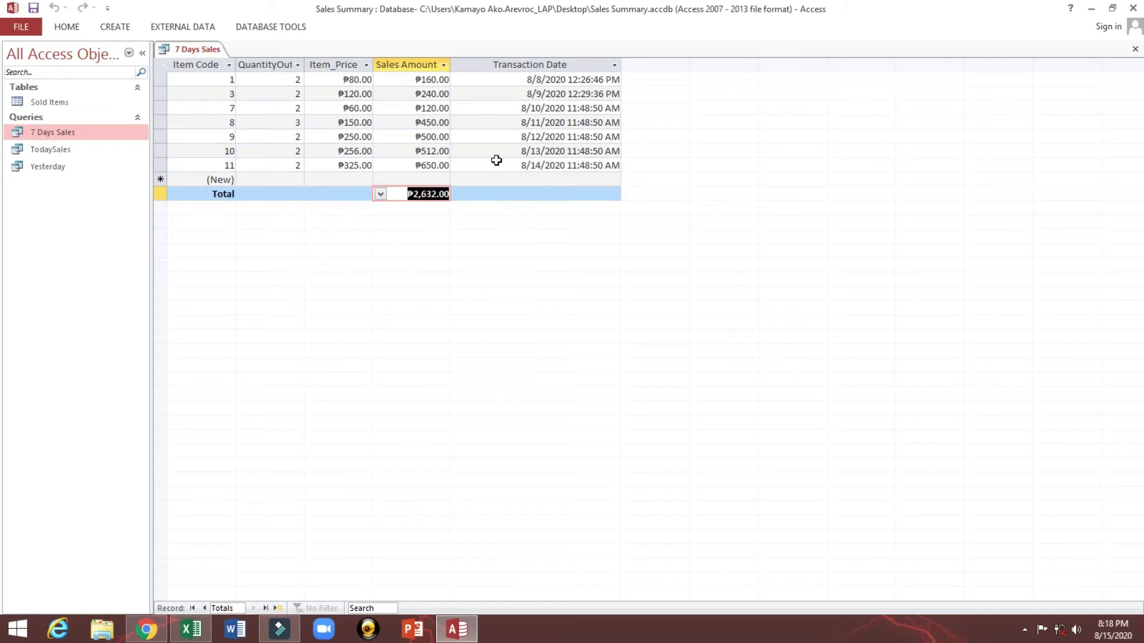
In Excel, copy the yellow Yesterday fill onto the Last 7 Days row with Format Painter
click(191, 629)
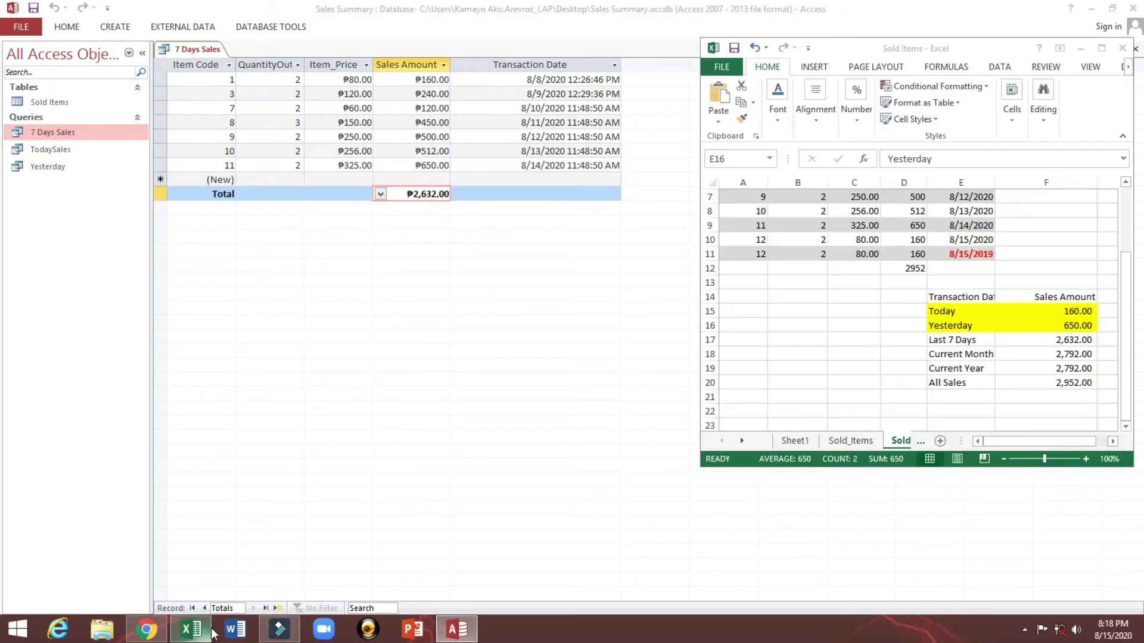
drag(953, 339, 1049, 326)
click(941, 327)
double_click(740, 119)
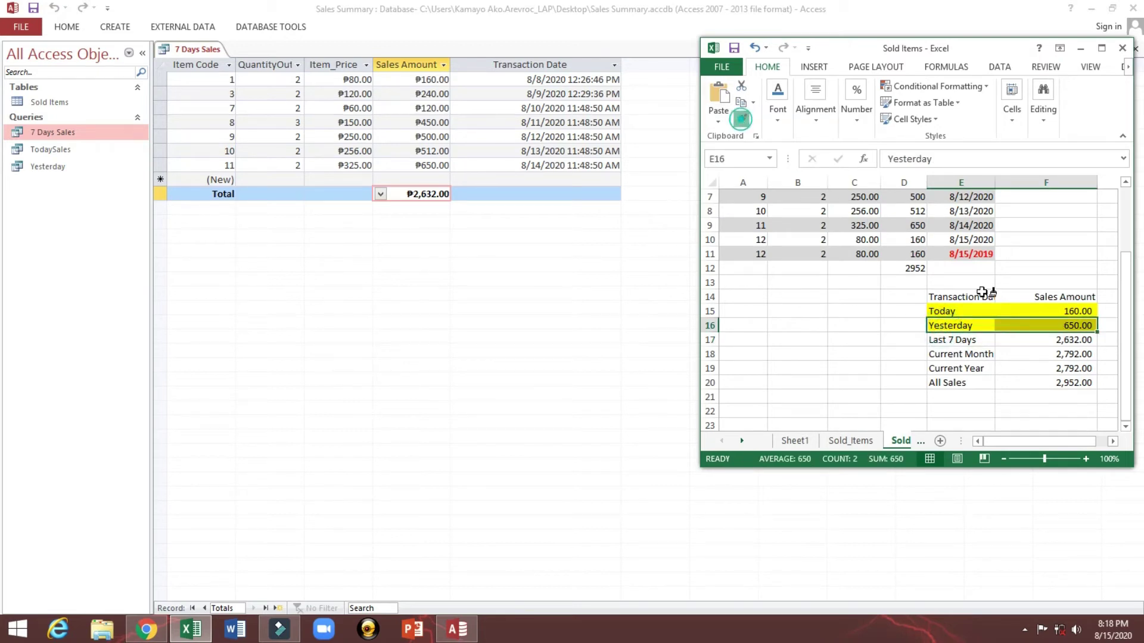
drag(941, 340, 1072, 337)
key(Escape)
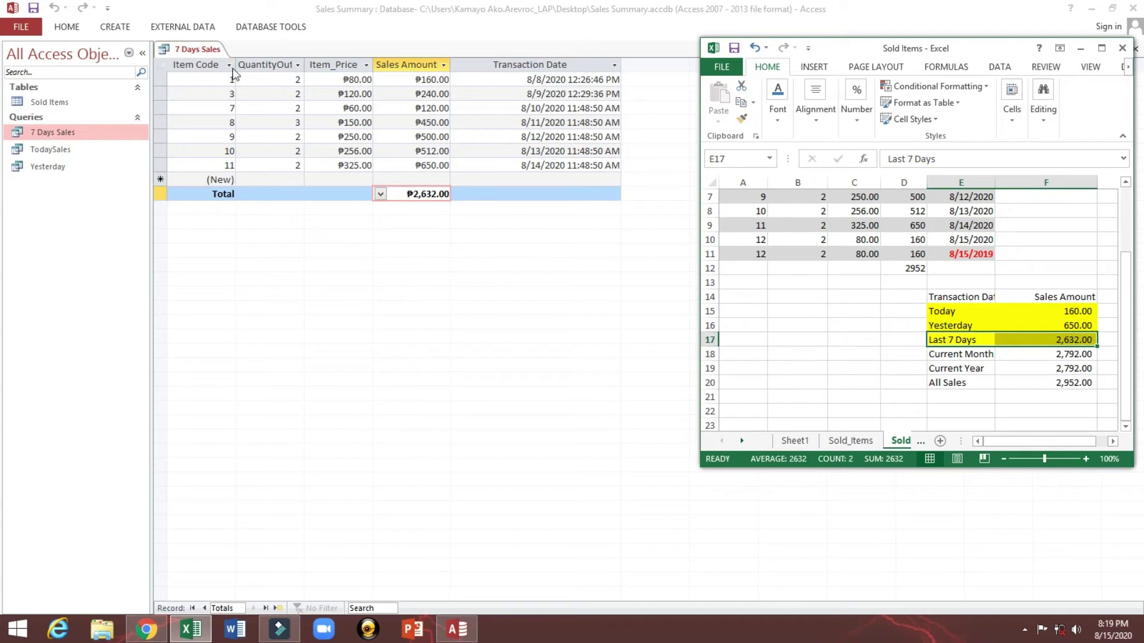
Close the 7 Days Sales query and save its changes
right_click(198, 50)
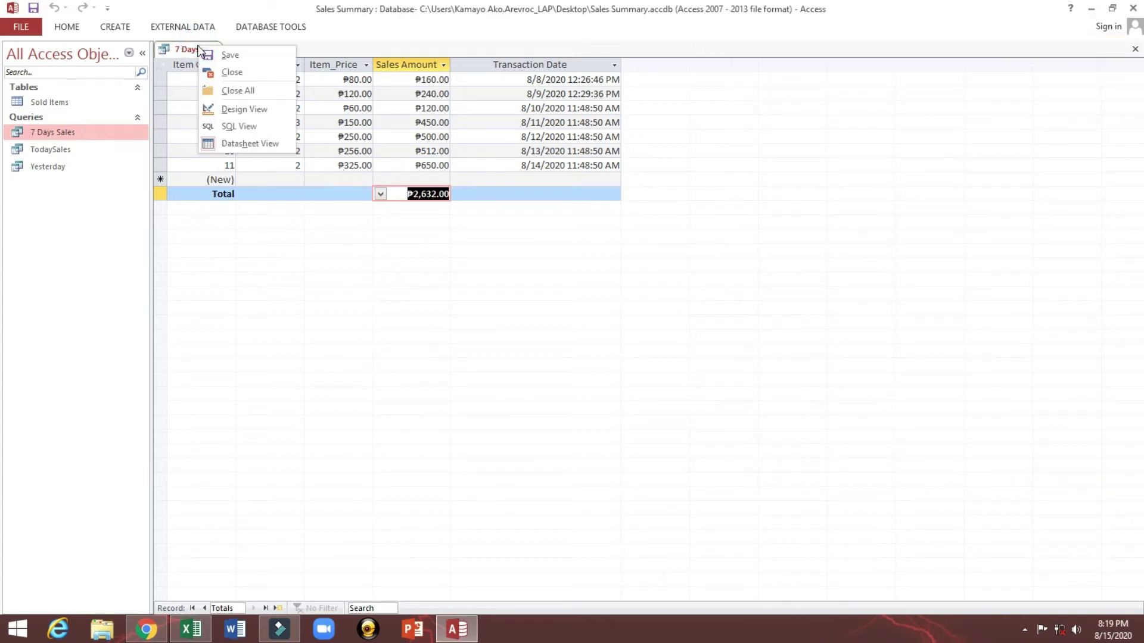
click(221, 73)
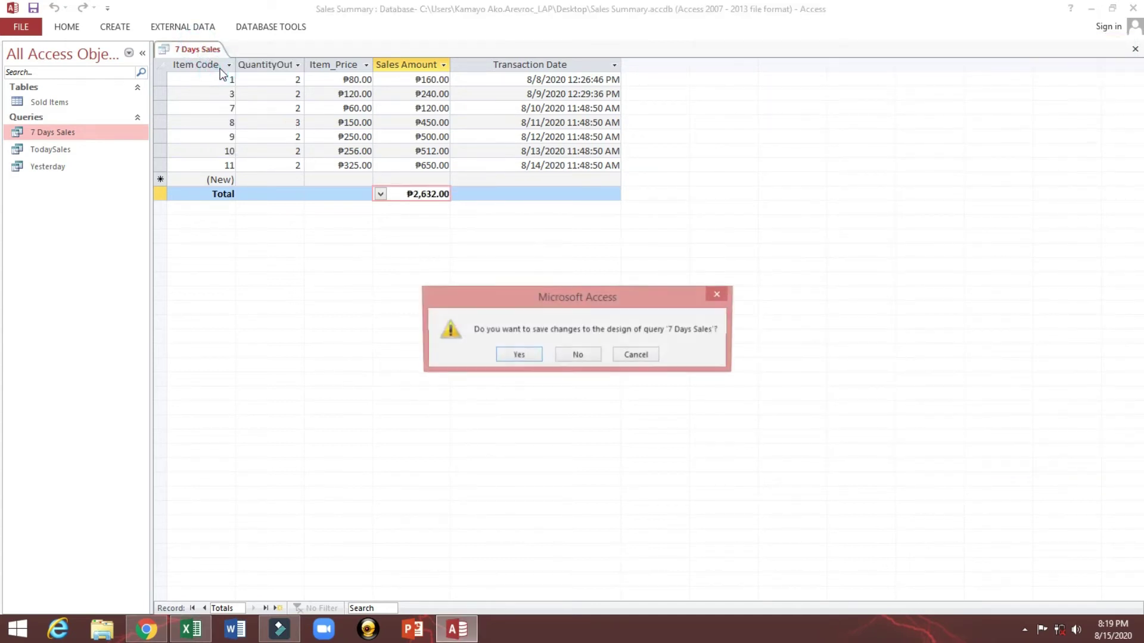
click(514, 355)
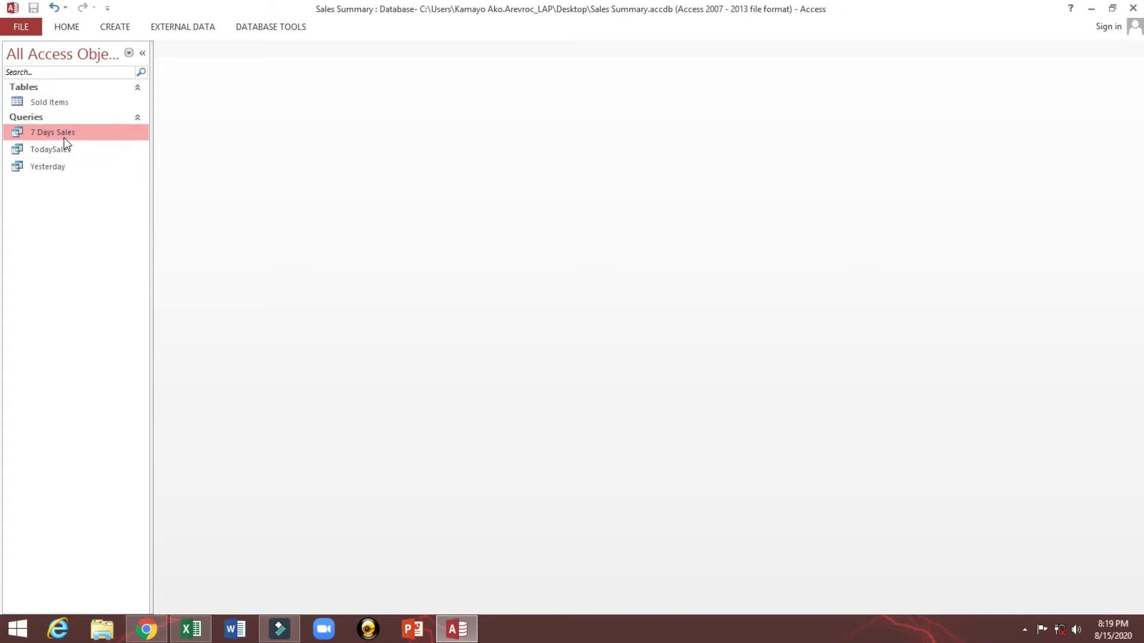
Paste a copy of 7 Days Sales named CurrentMonth and open it in Design View
key(ctrl+v)
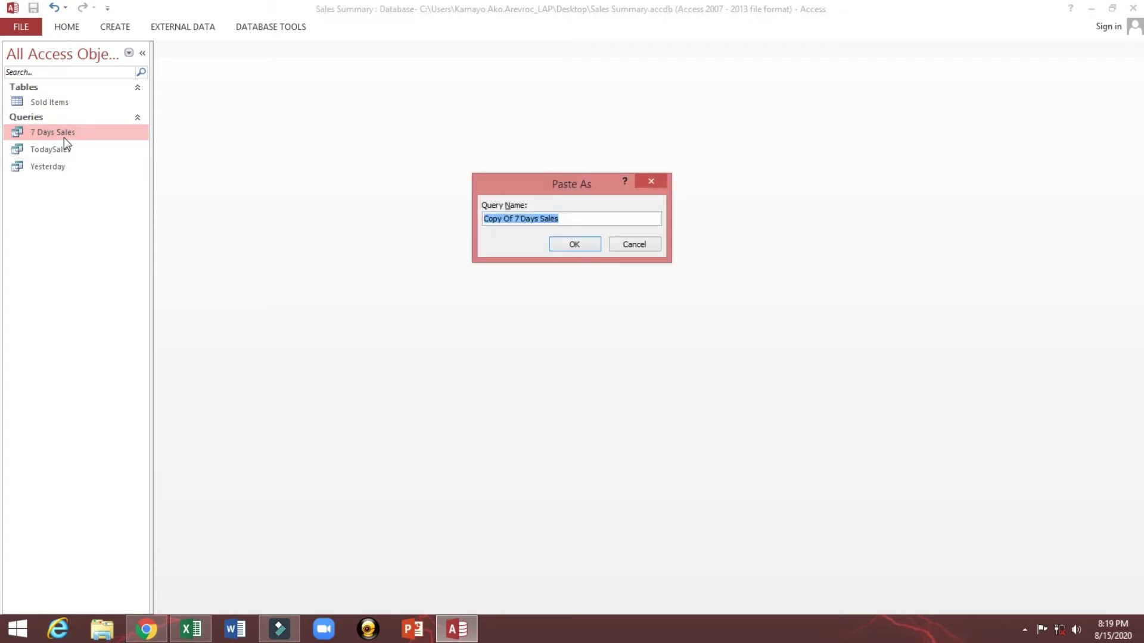
text(Curre)
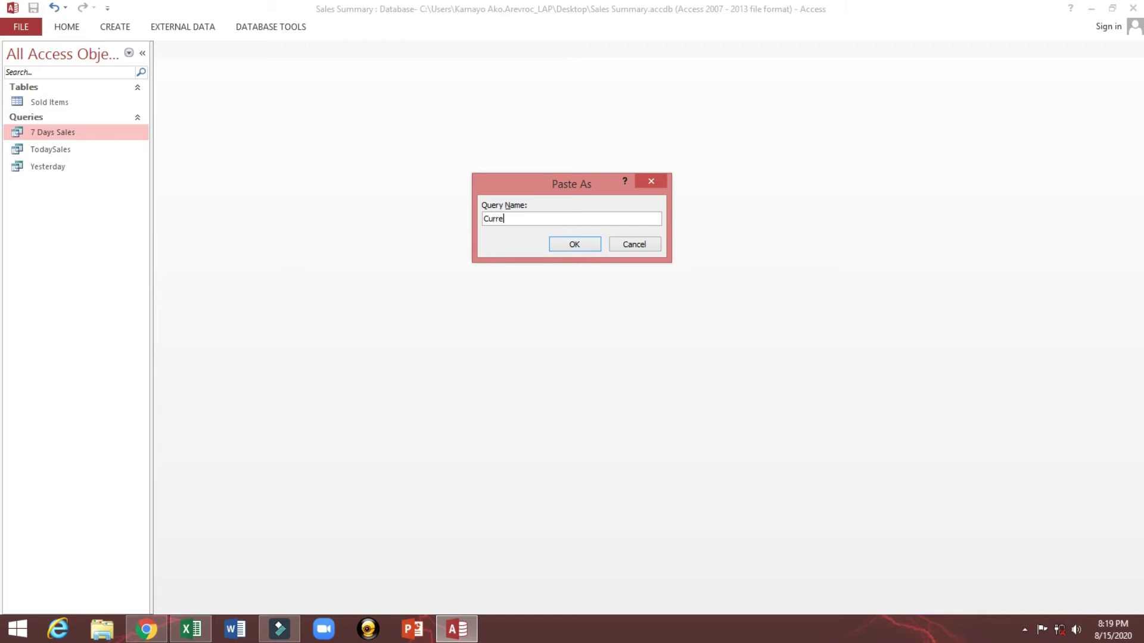
text(ntMonth)
click(563, 244)
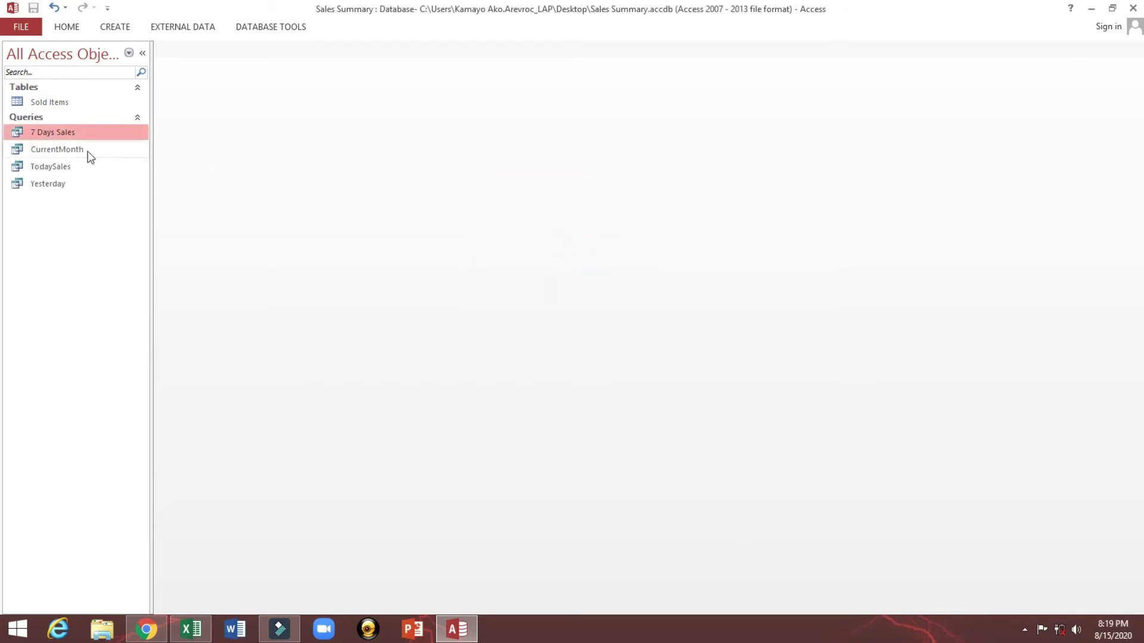
click(52, 149)
right_click(53, 152)
click(77, 178)
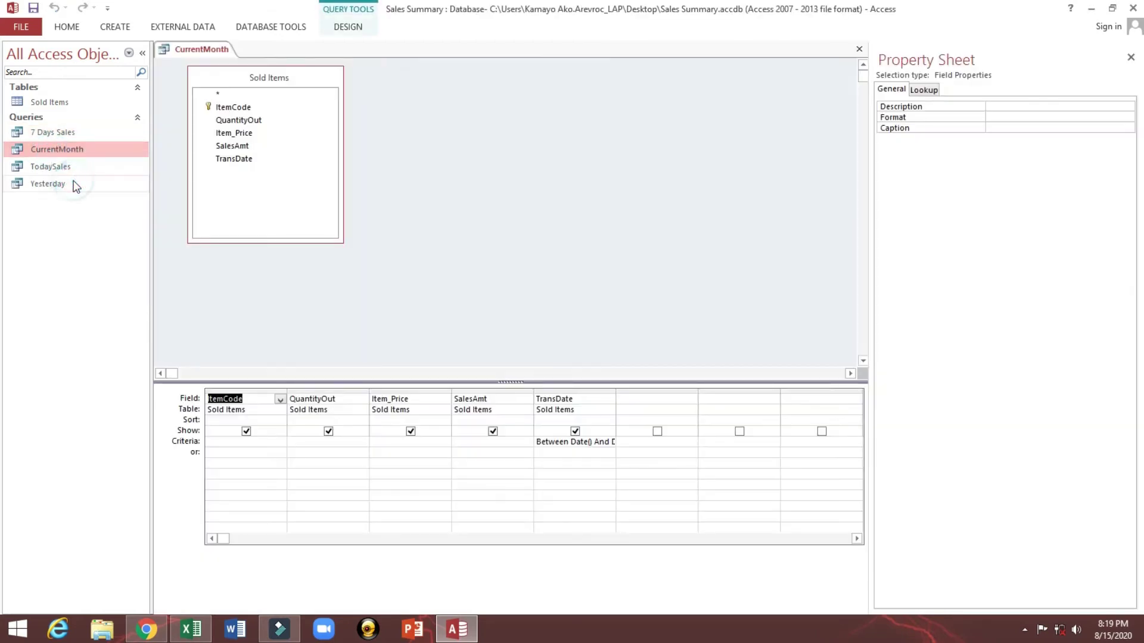
Select the 7-day Between criteria and delete the TransDate field name
drag(615, 391, 834, 391)
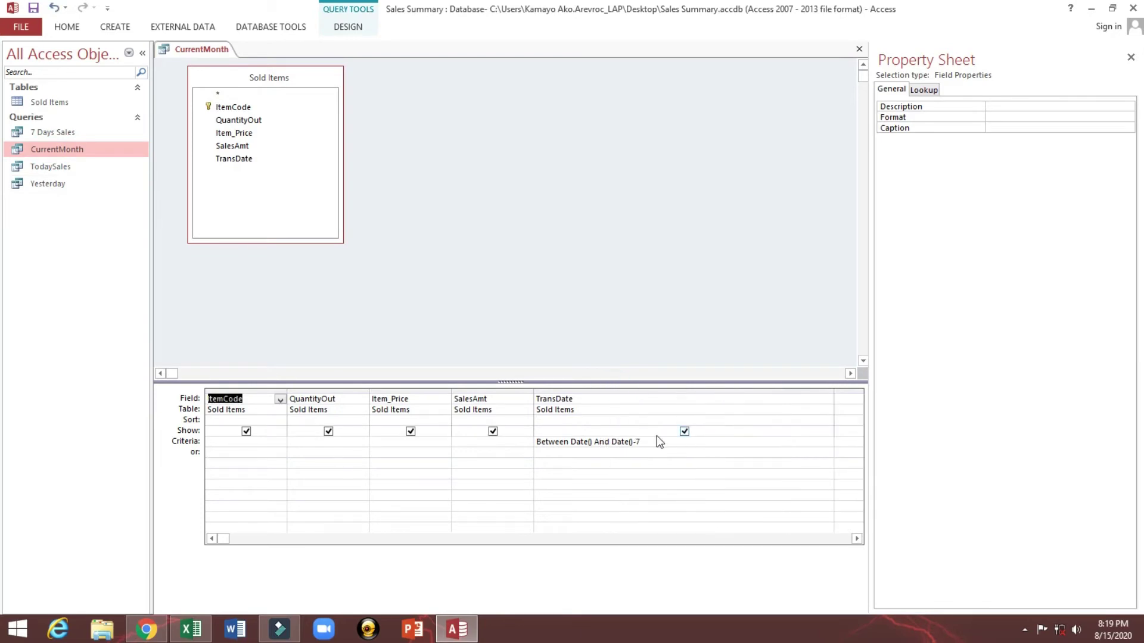
drag(655, 440, 479, 441)
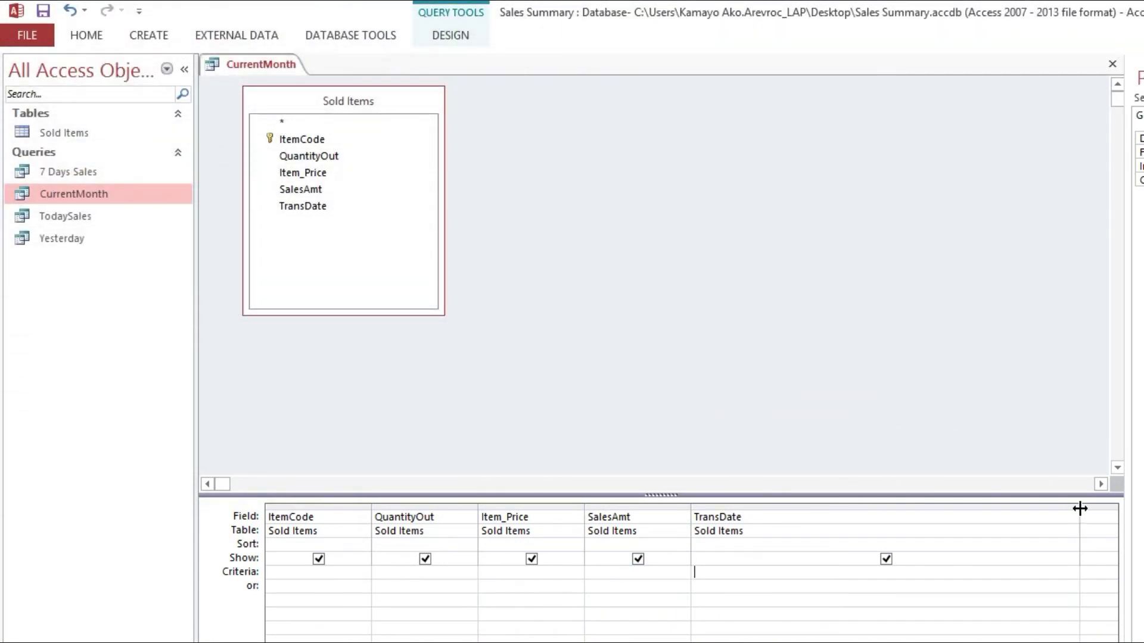
drag(1080, 503, 648, 522)
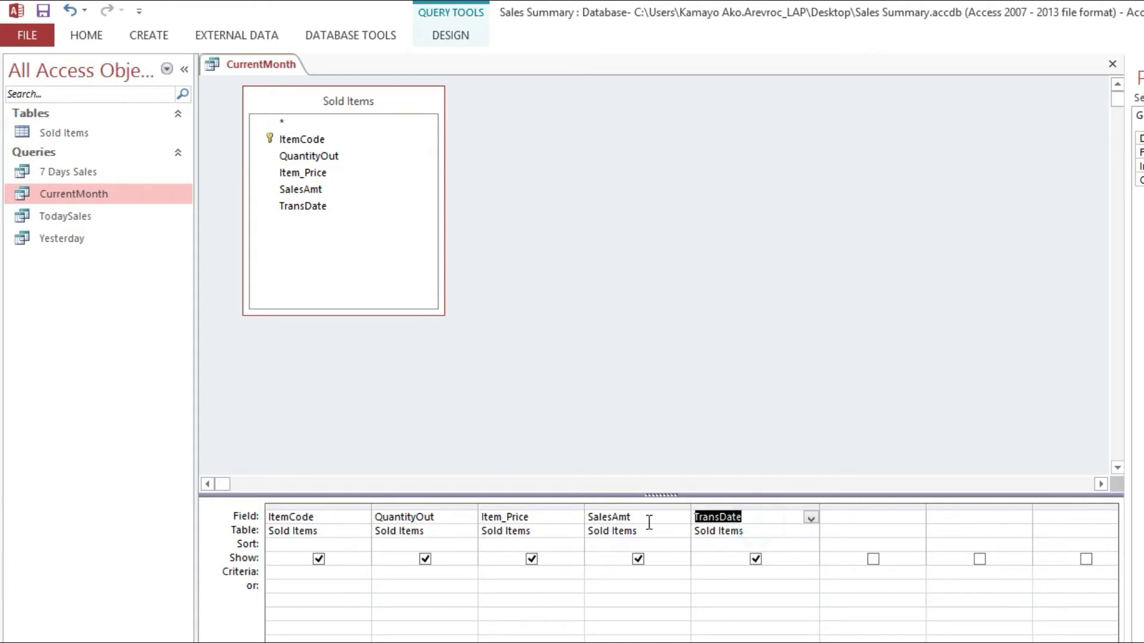
key(Delete)
Enter the calculated field Month: Month([TransDate]) with criterion Month(Date())
click(709, 516)
text(Month:Month)
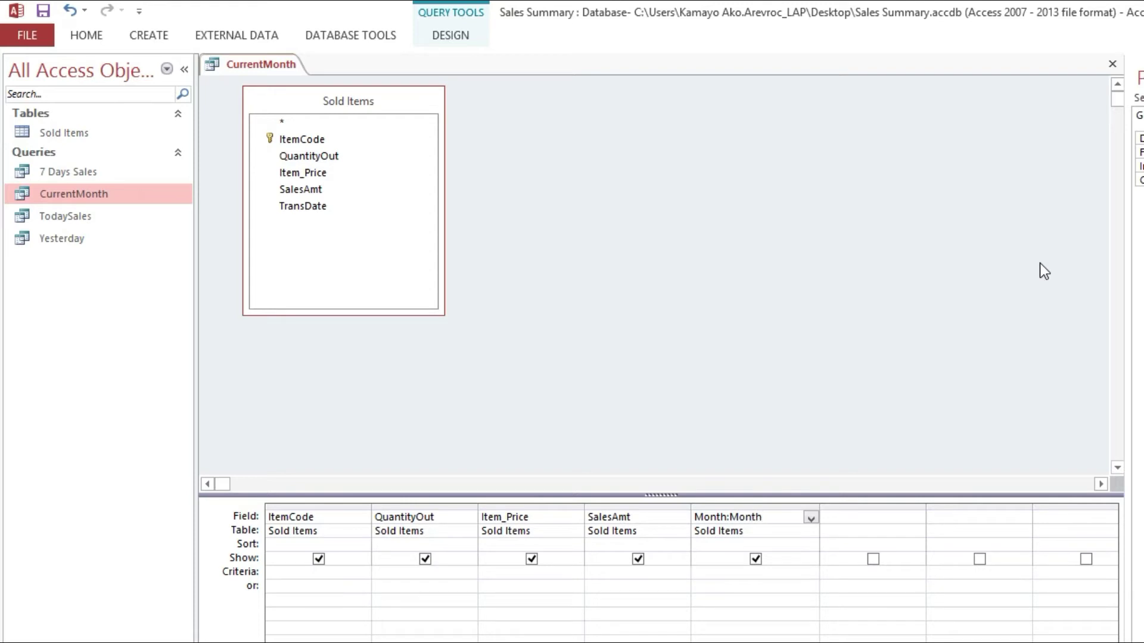
text(([TransDate)
text(]))
key(Home)
text(Month:)
click(784, 544)
drag(821, 509, 880, 509)
click(745, 570)
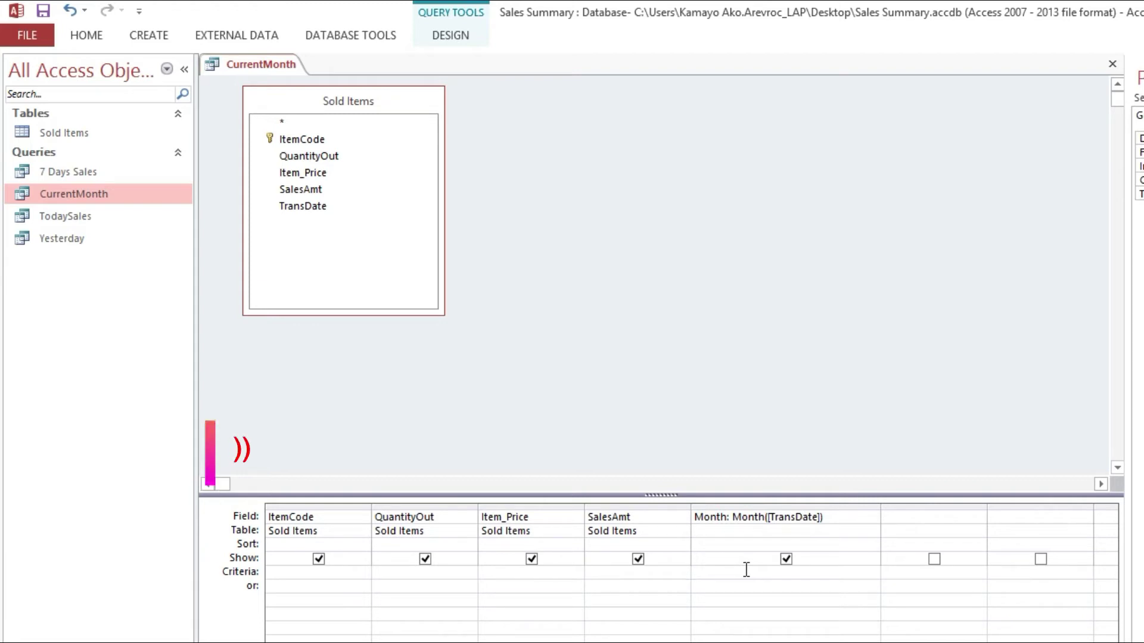
text(Month)
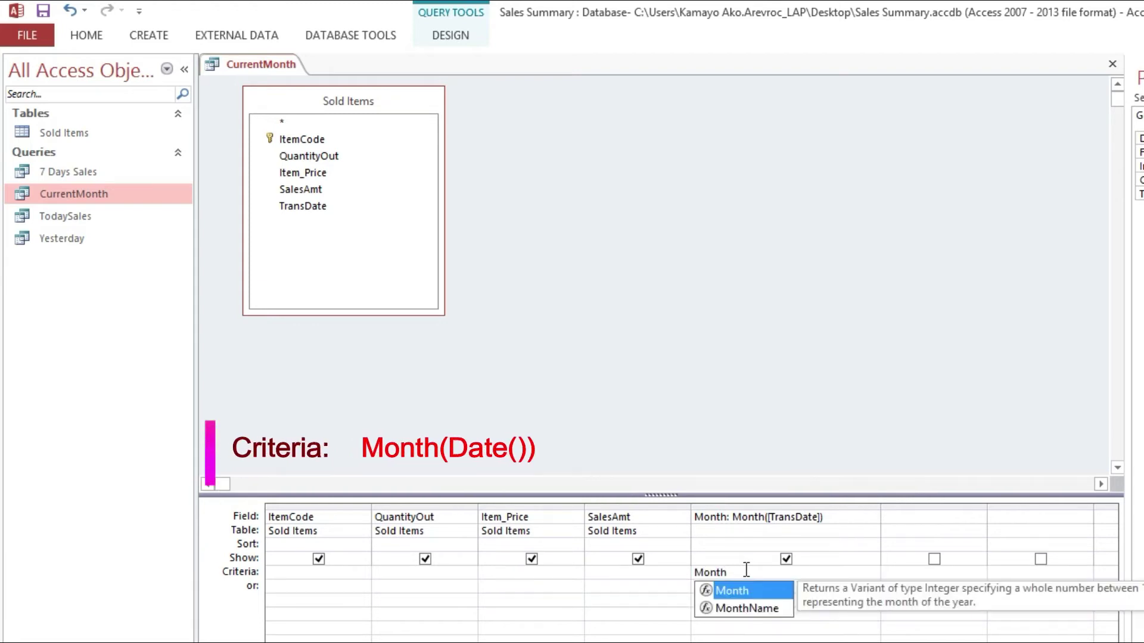
text((Date)
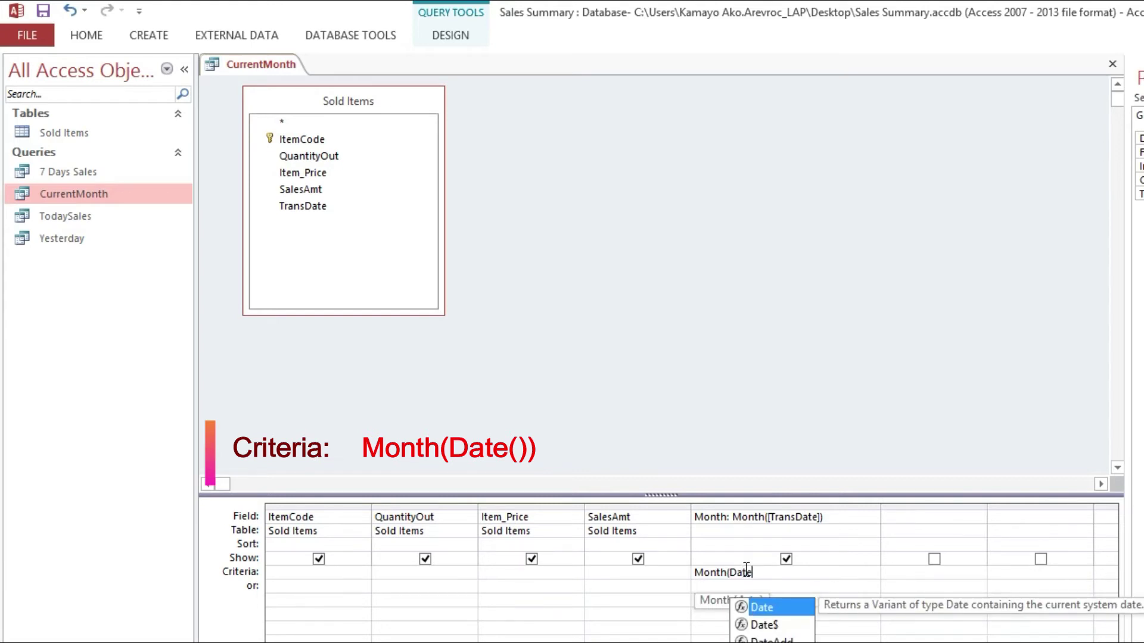
text(()))
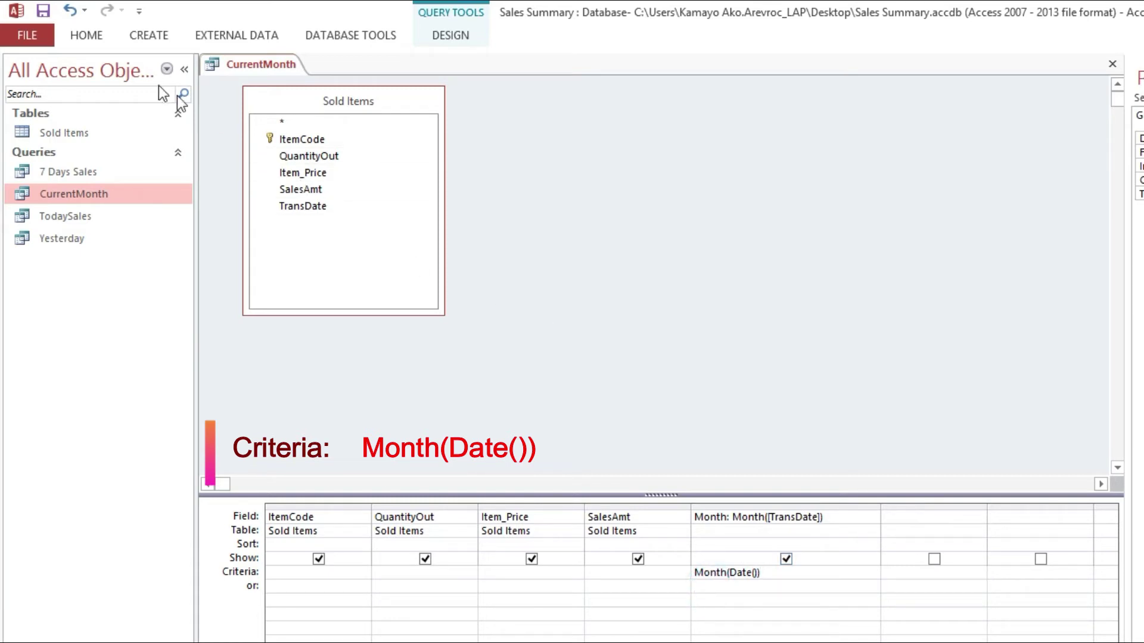
key(Down)
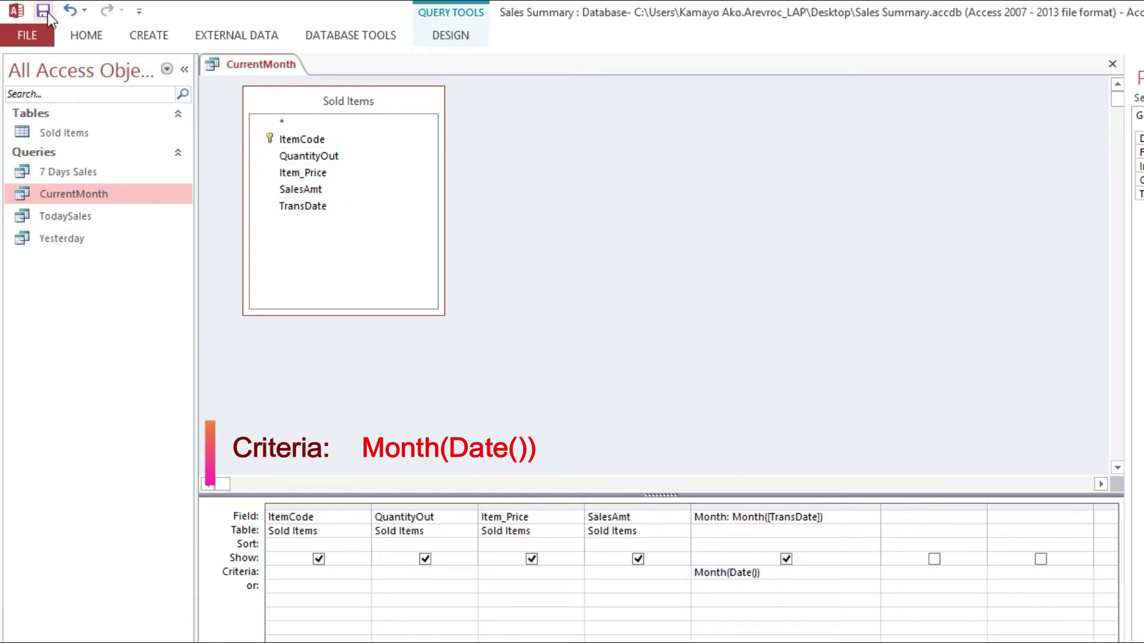
Run CurrentMonth to check its Month results, then return to Design View
click(87, 34)
click(24, 71)
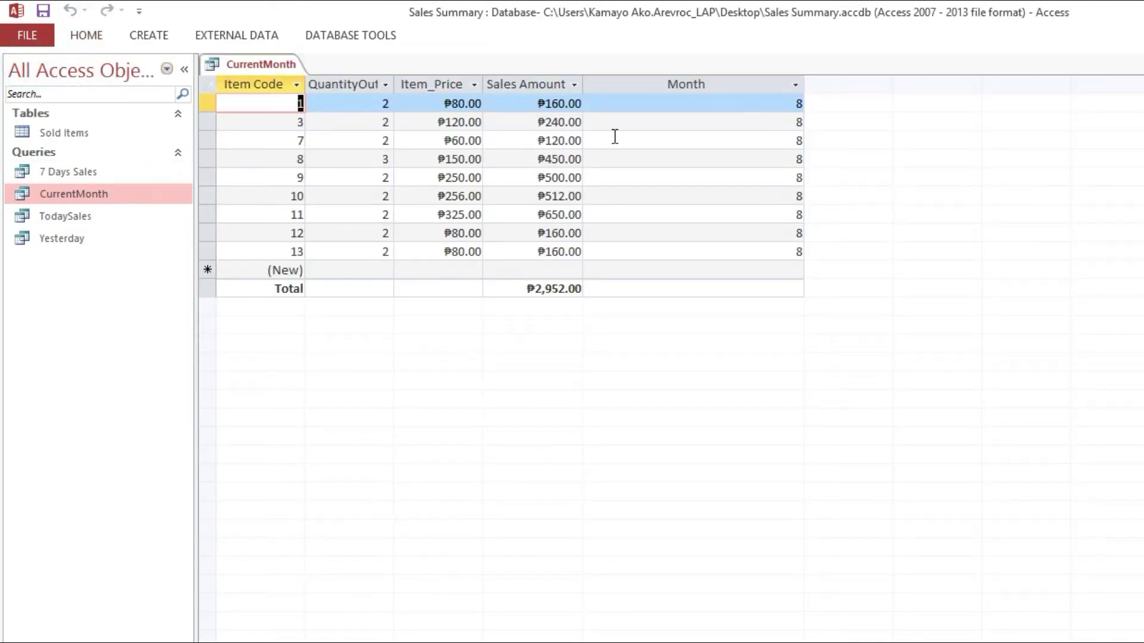
right_click(657, 89)
right_click(255, 58)
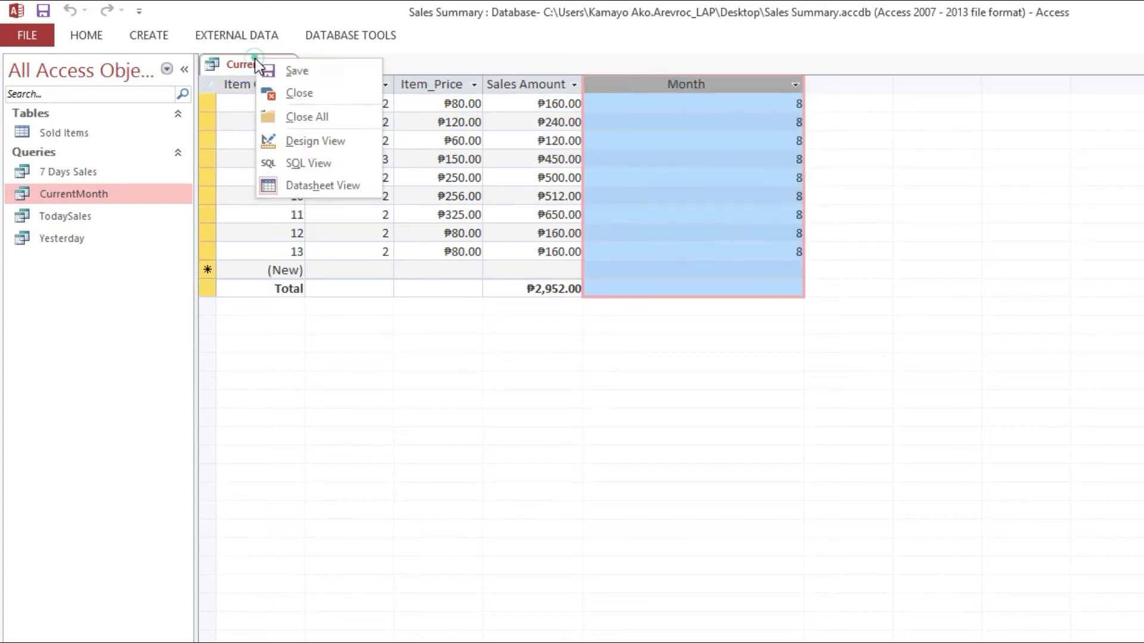
click(293, 143)
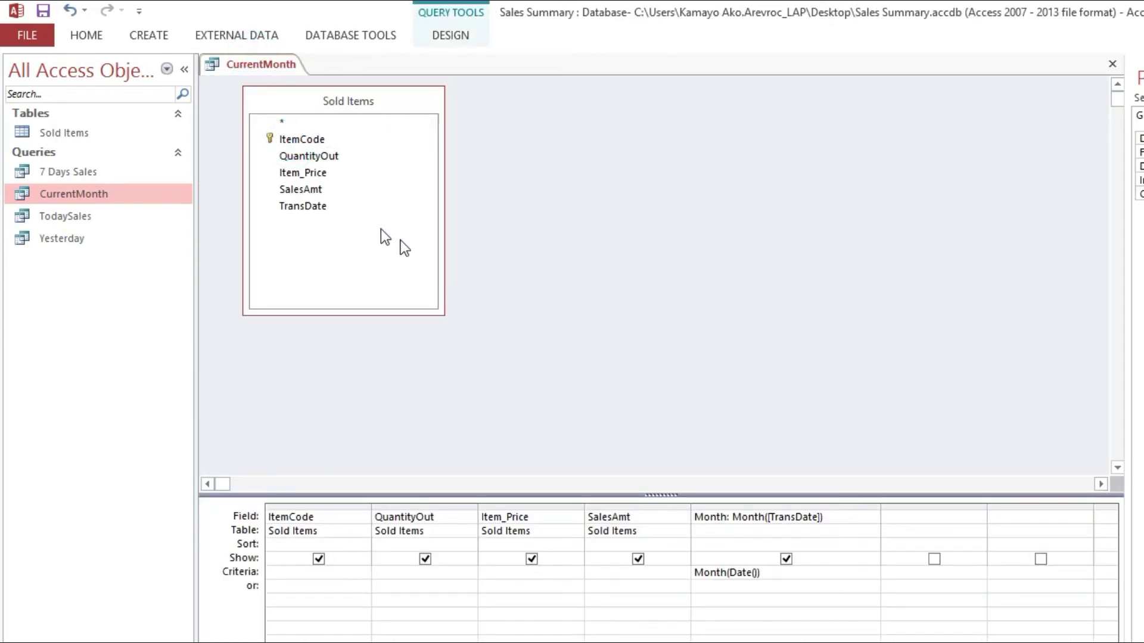
Add TransDate back before Month and rerun, spotting month 8 rows including a 2019 date
drag(313, 206, 728, 512)
click(88, 36)
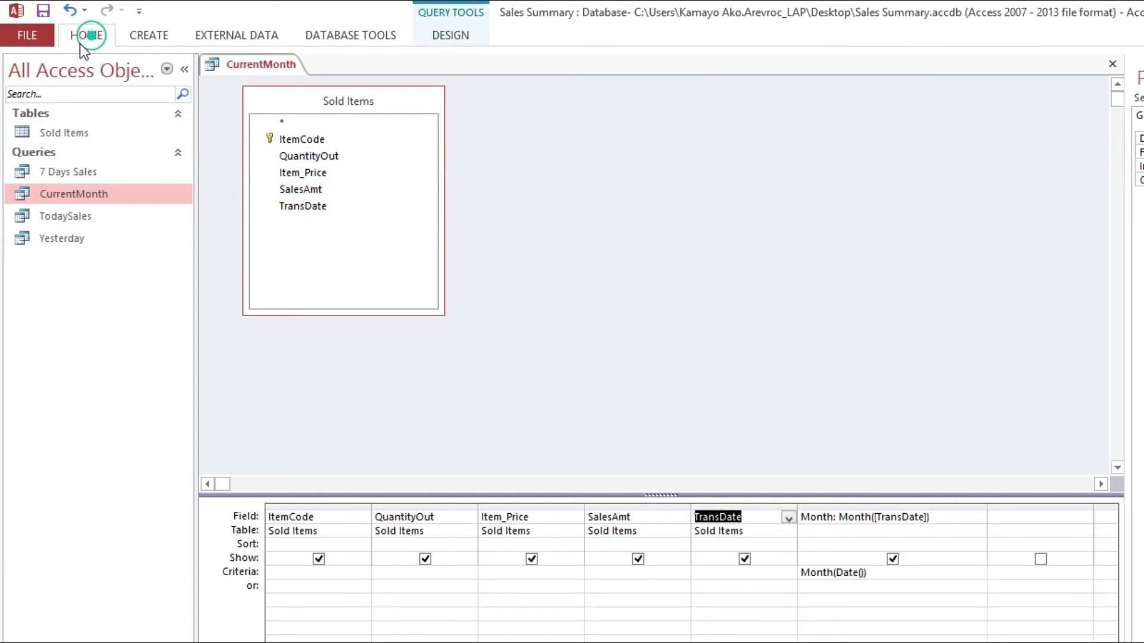
click(30, 65)
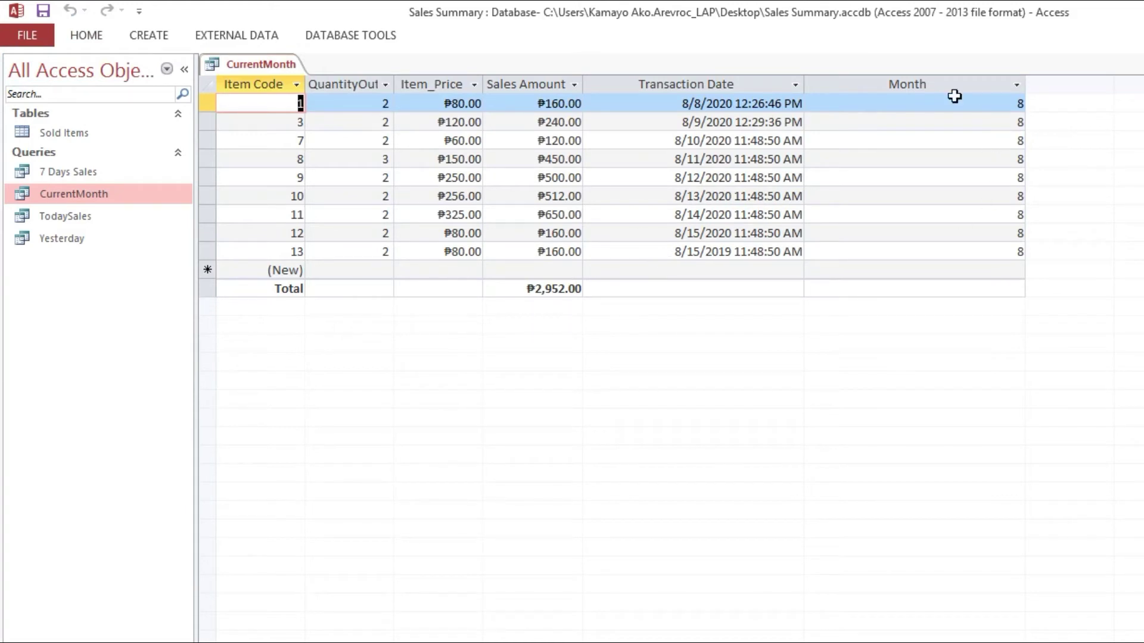
click(1010, 105)
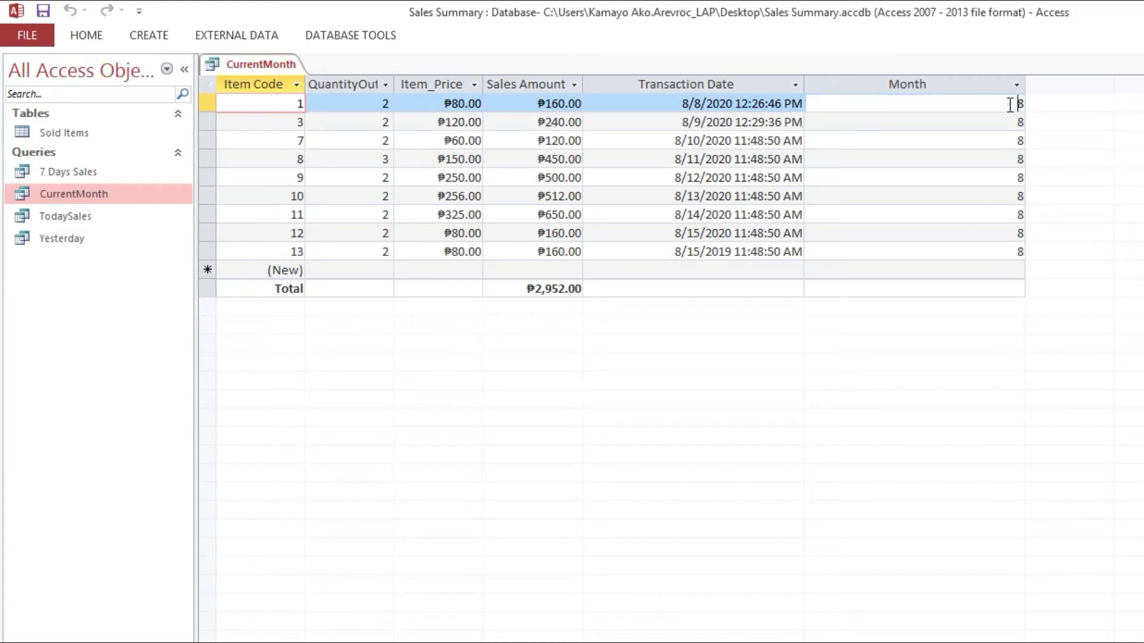
double_click(1010, 105)
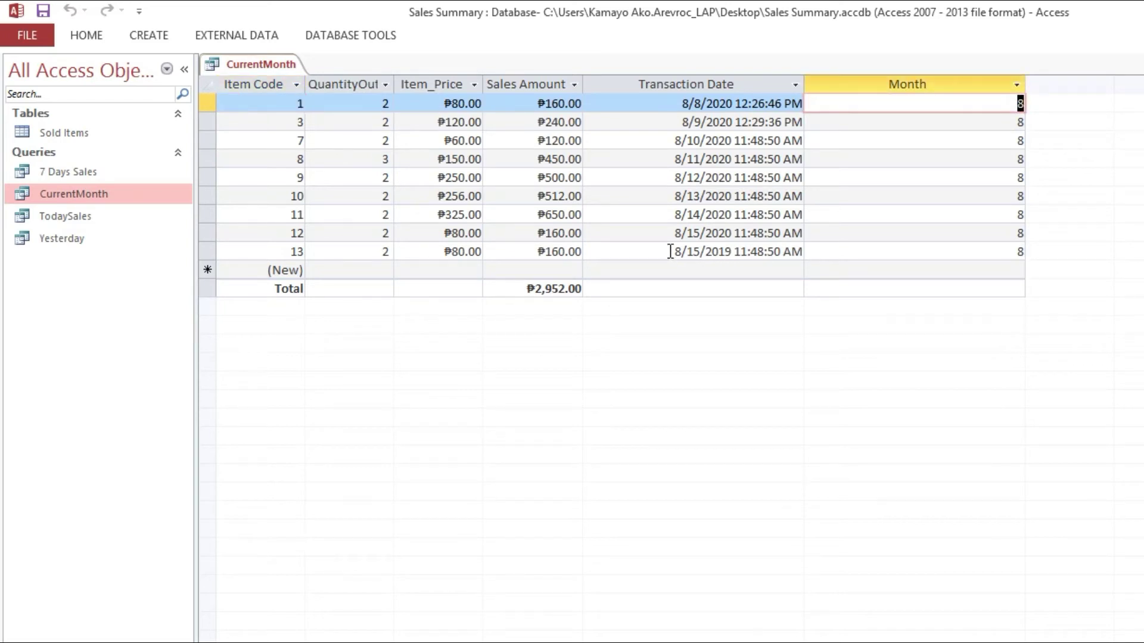
drag(670, 251, 742, 251)
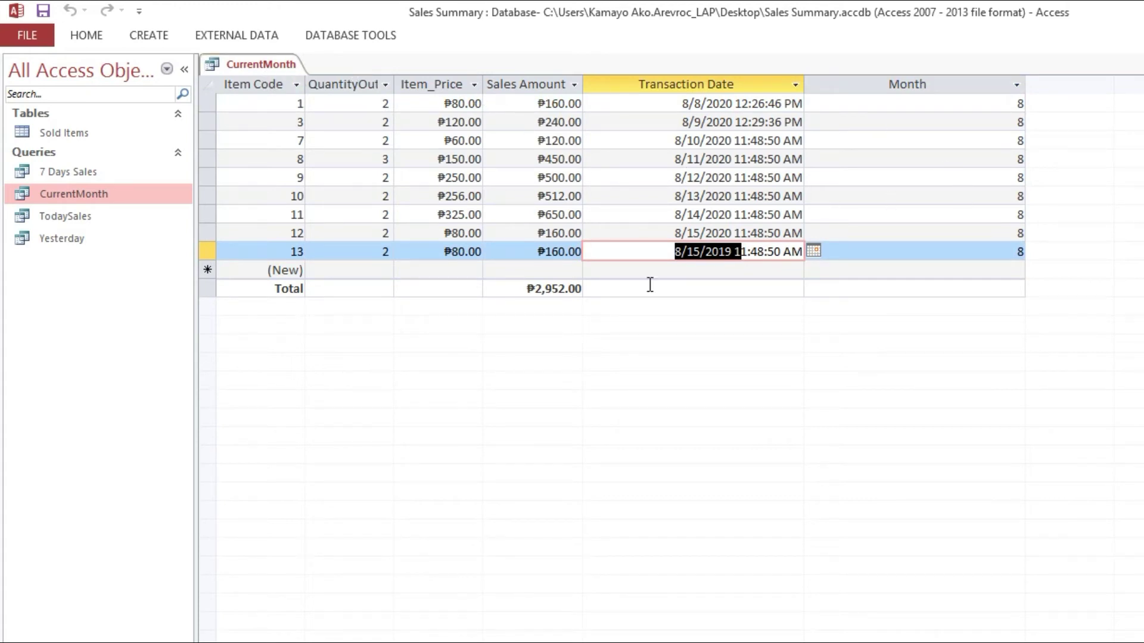
Return CurrentMonth to Design View, narrow the Month column and hide the property sheet
right_click(270, 70)
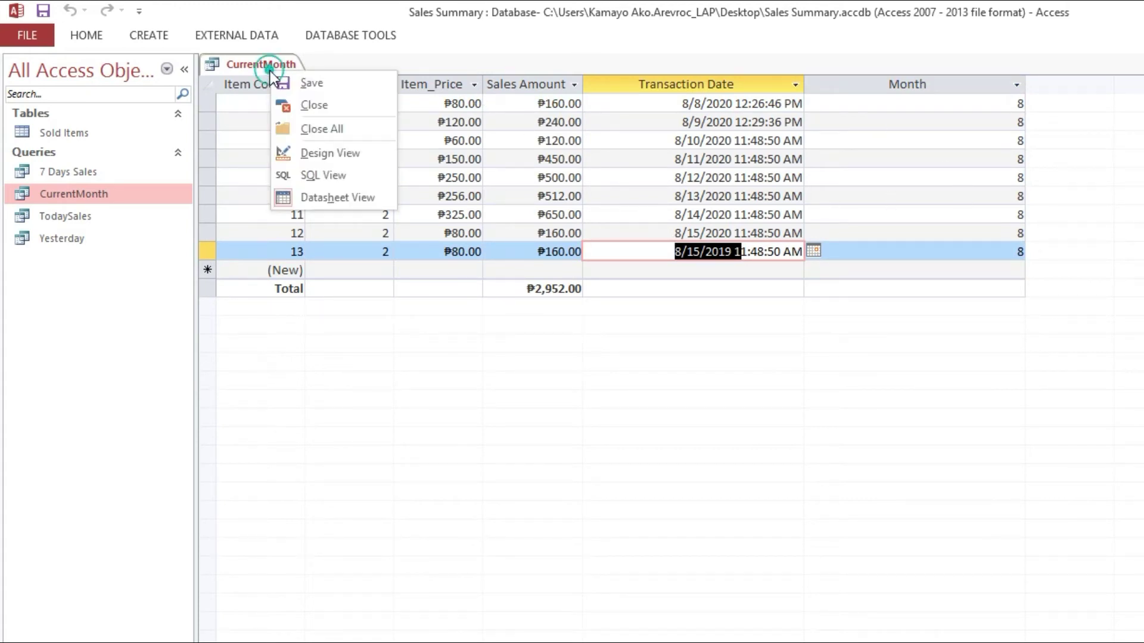
click(317, 156)
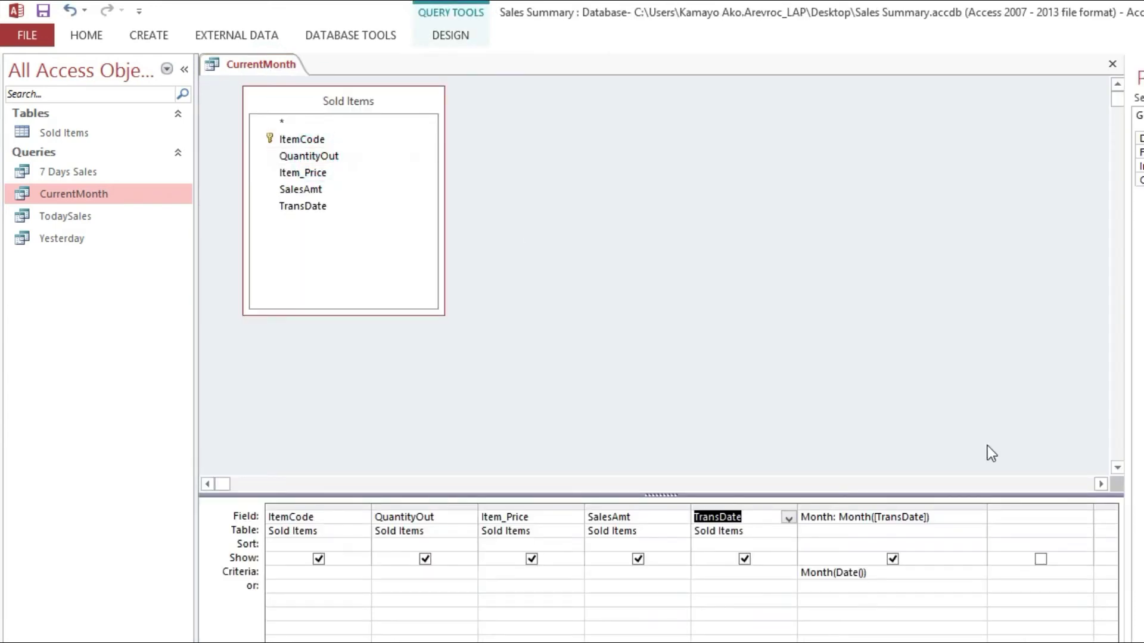
drag(988, 506, 945, 507)
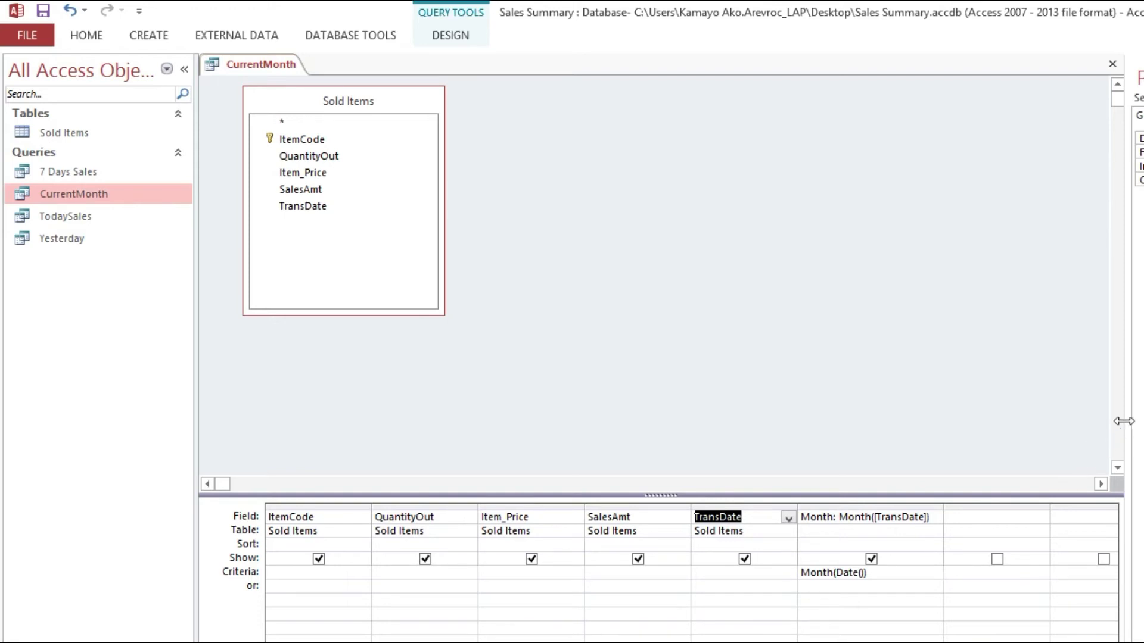
drag(1126, 420, 1143, 419)
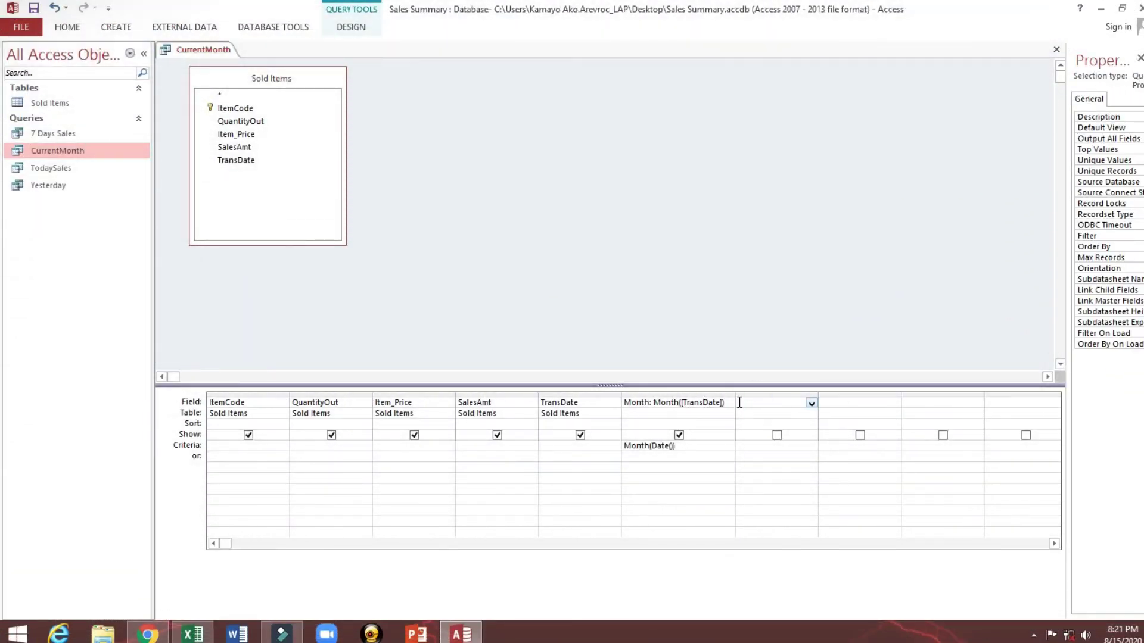
Widen the empty column after Month and enter Fomat([TransDate],"yyyy") as its field
click(739, 403)
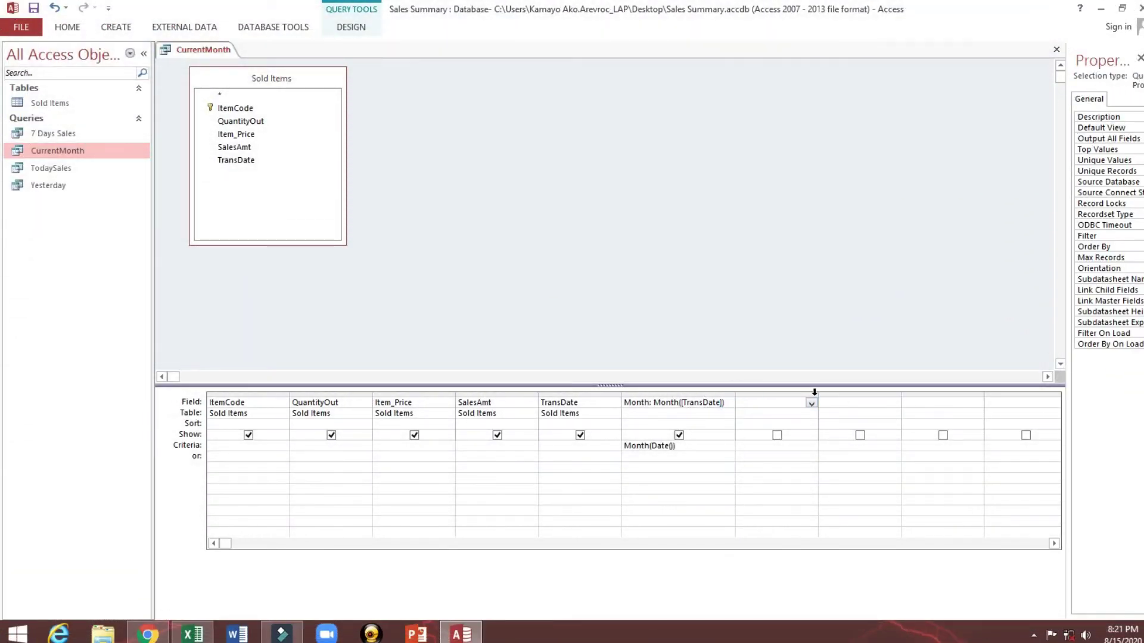
drag(817, 390, 940, 388)
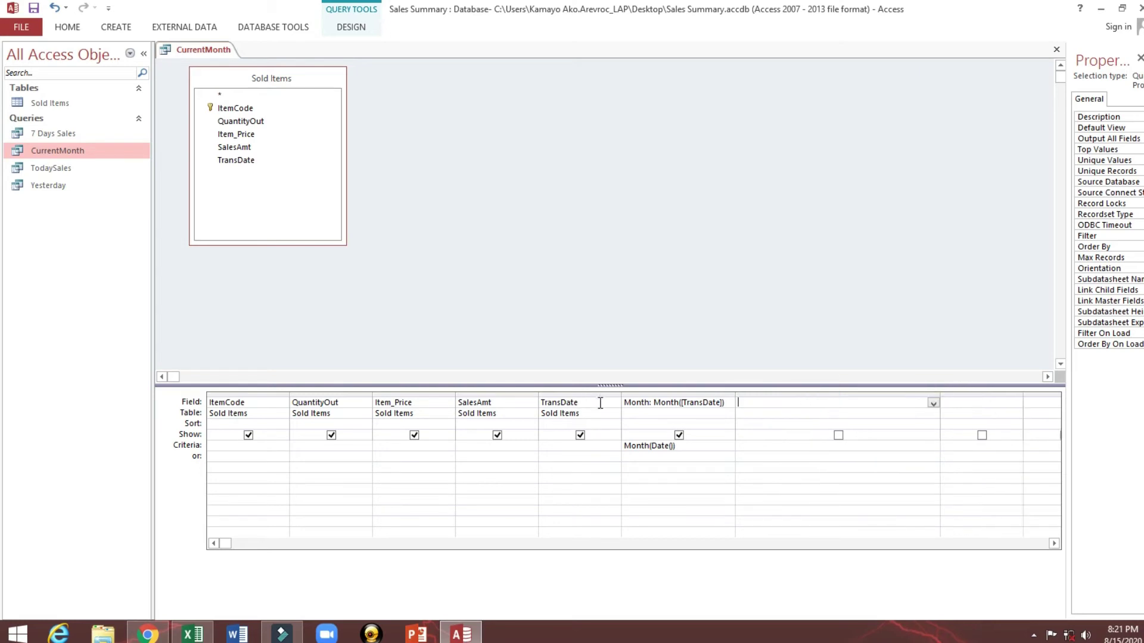
double_click(598, 402)
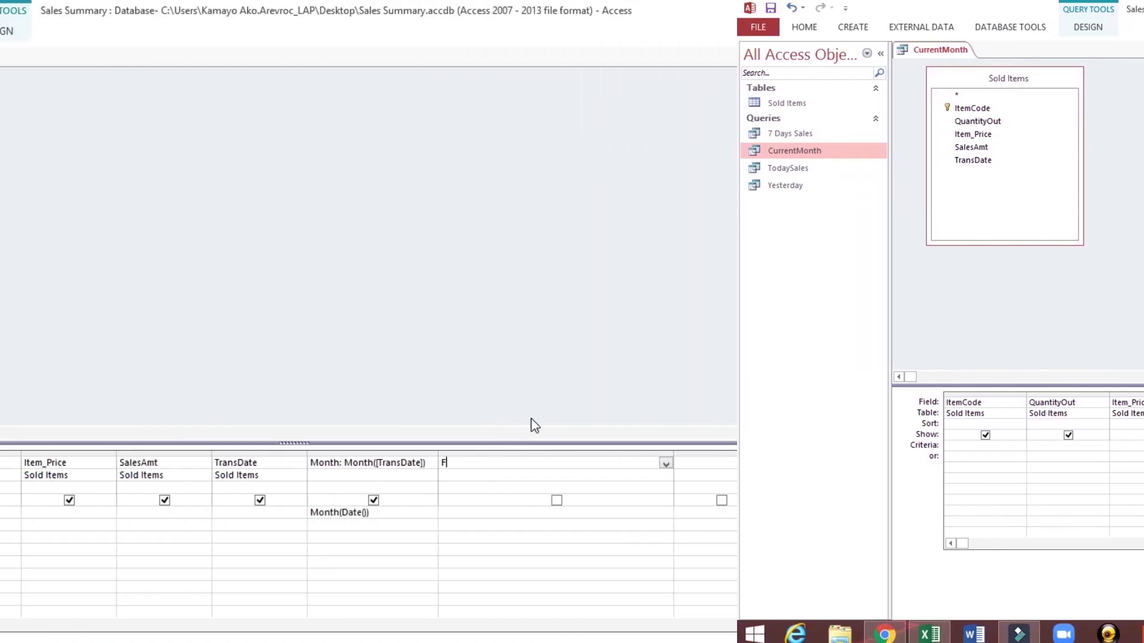
text(omat)
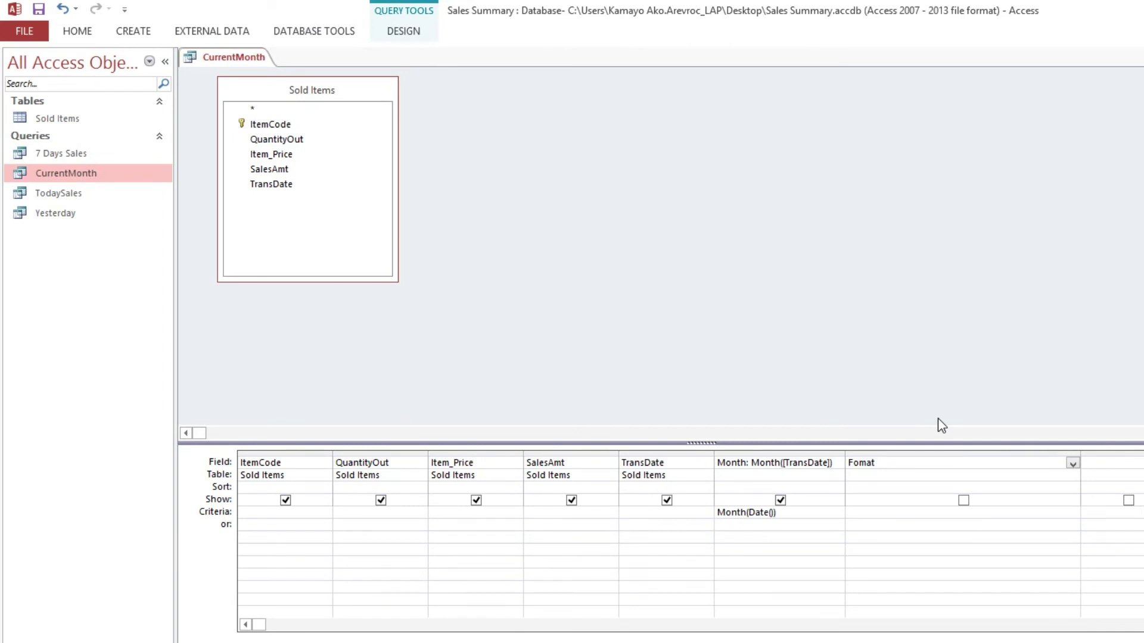
text(([TransDate],"yyyy"))
Rename the Expr1 column to Year and give it the criterion Year(Date())
click(864, 510)
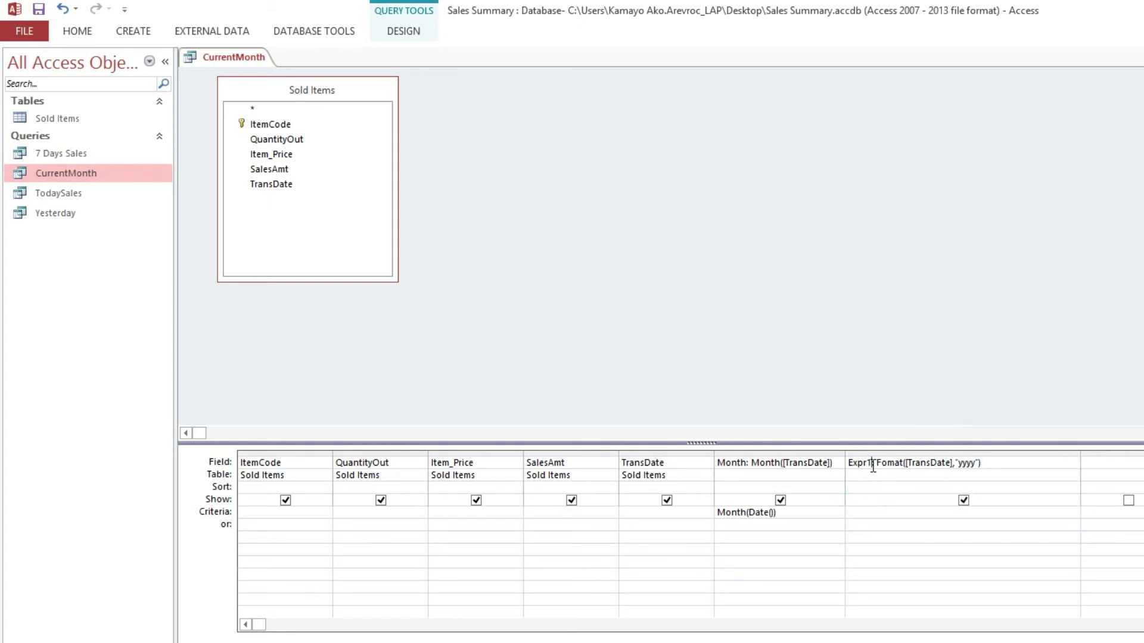
double_click(871, 465)
click(857, 510)
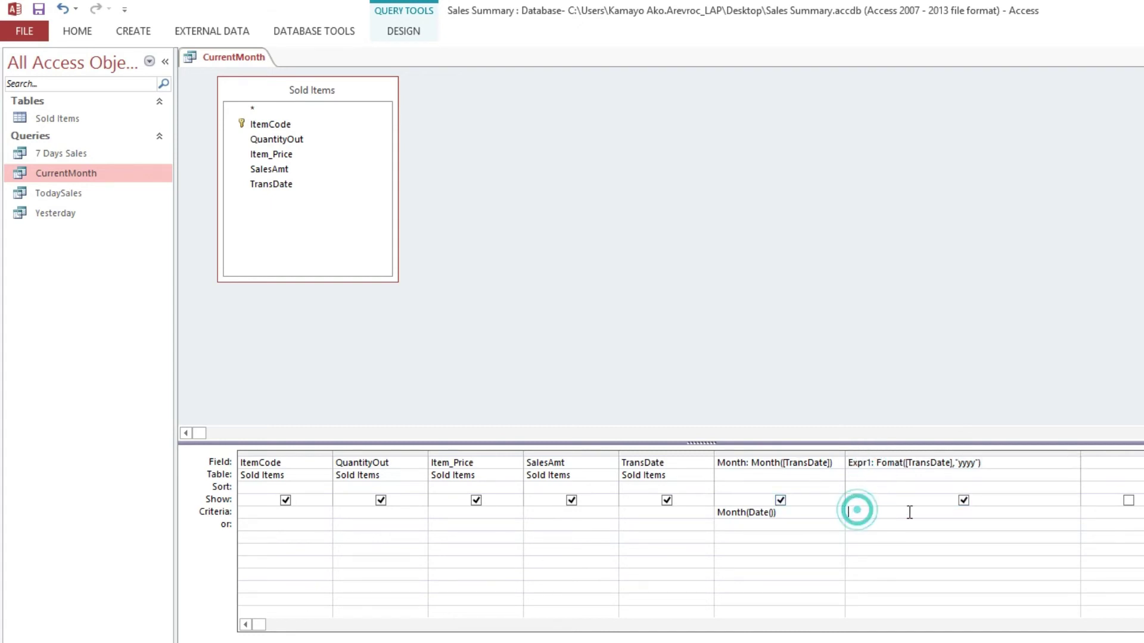
double_click(868, 463)
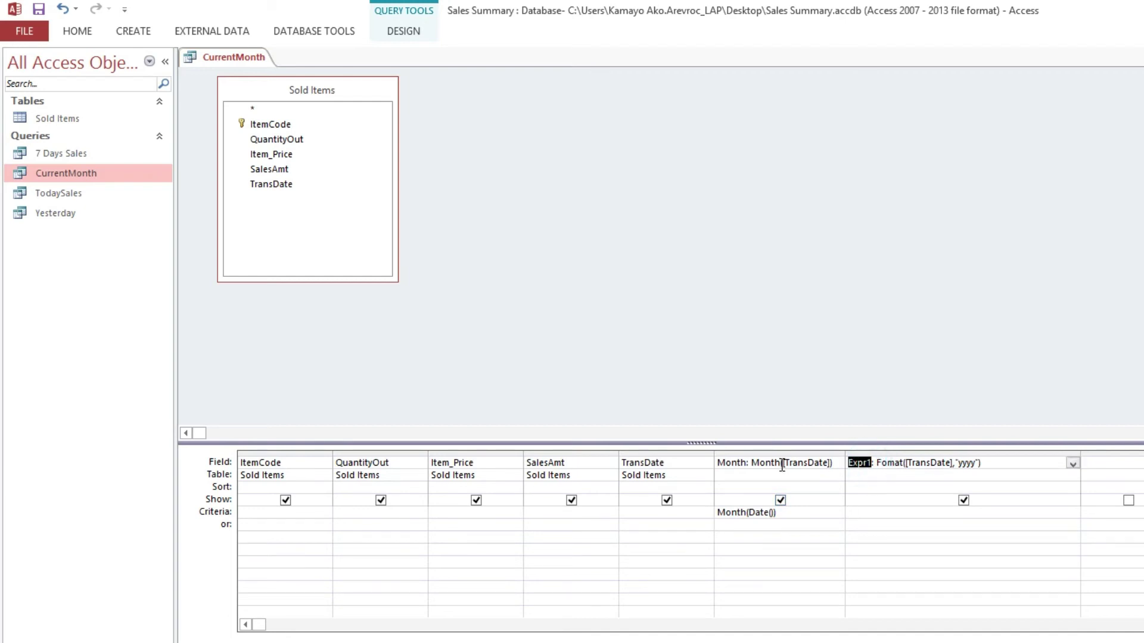
text(Year)
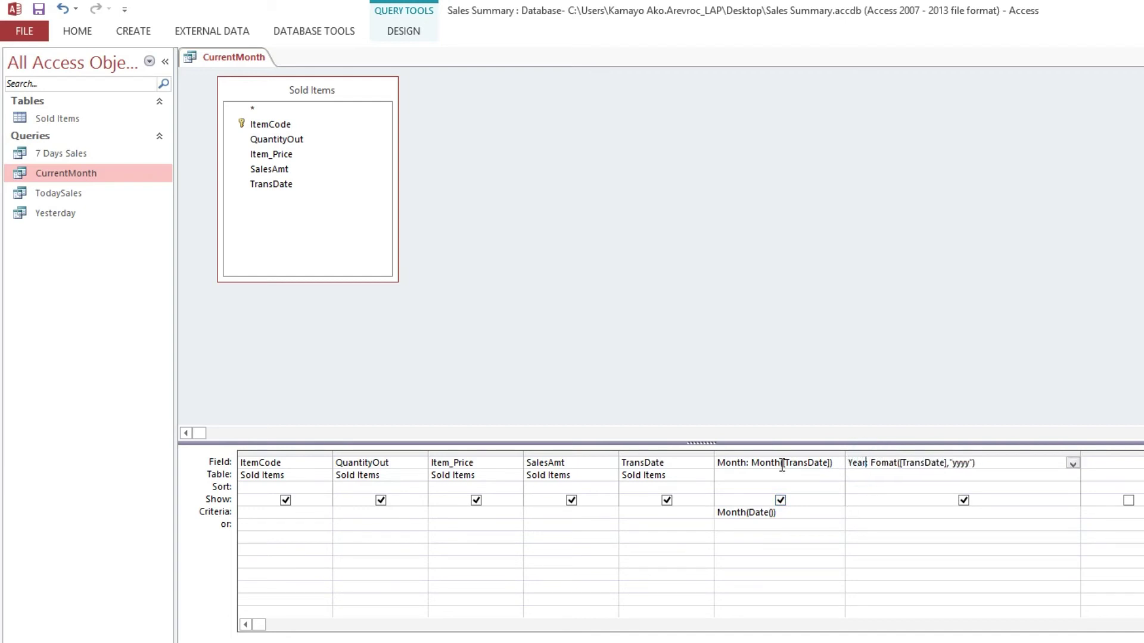
click(856, 509)
text(Year)
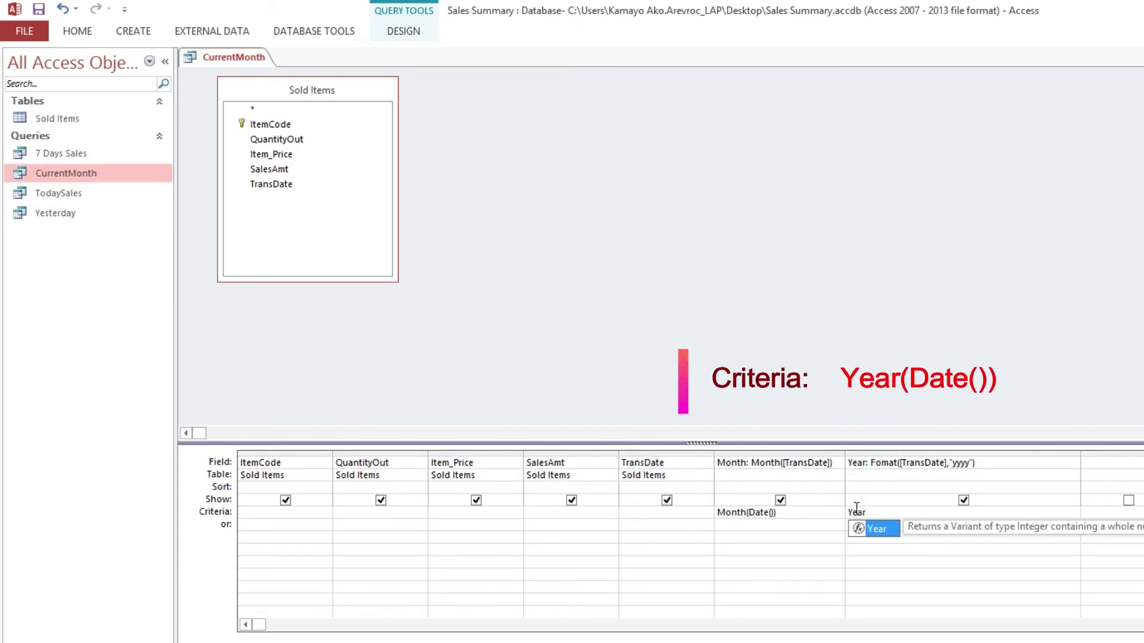
text((Da)
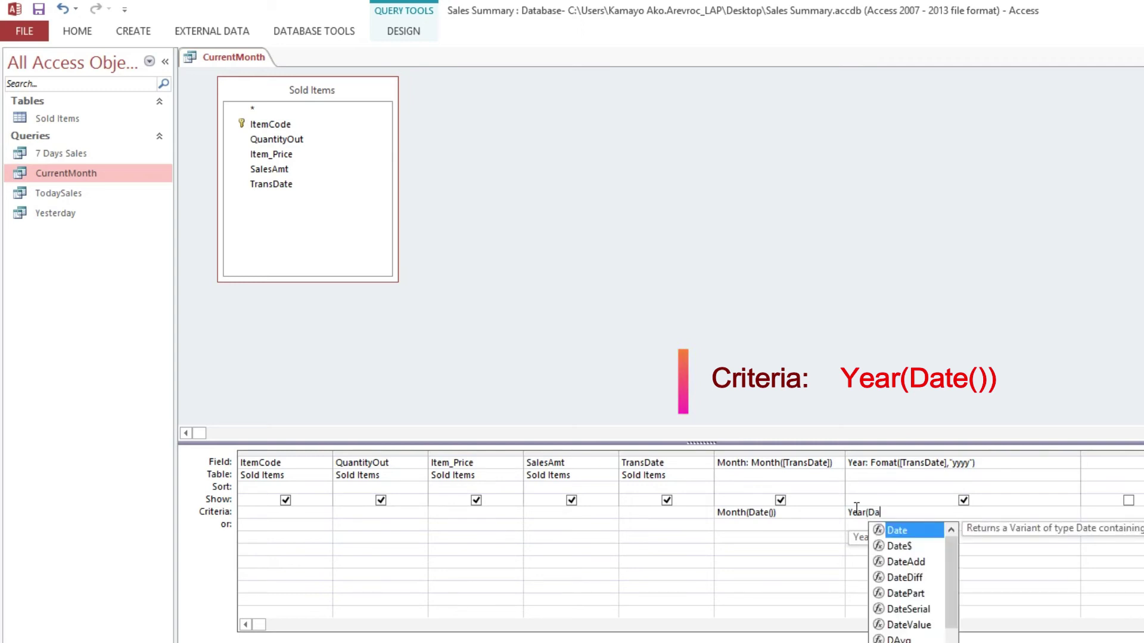
text(te())
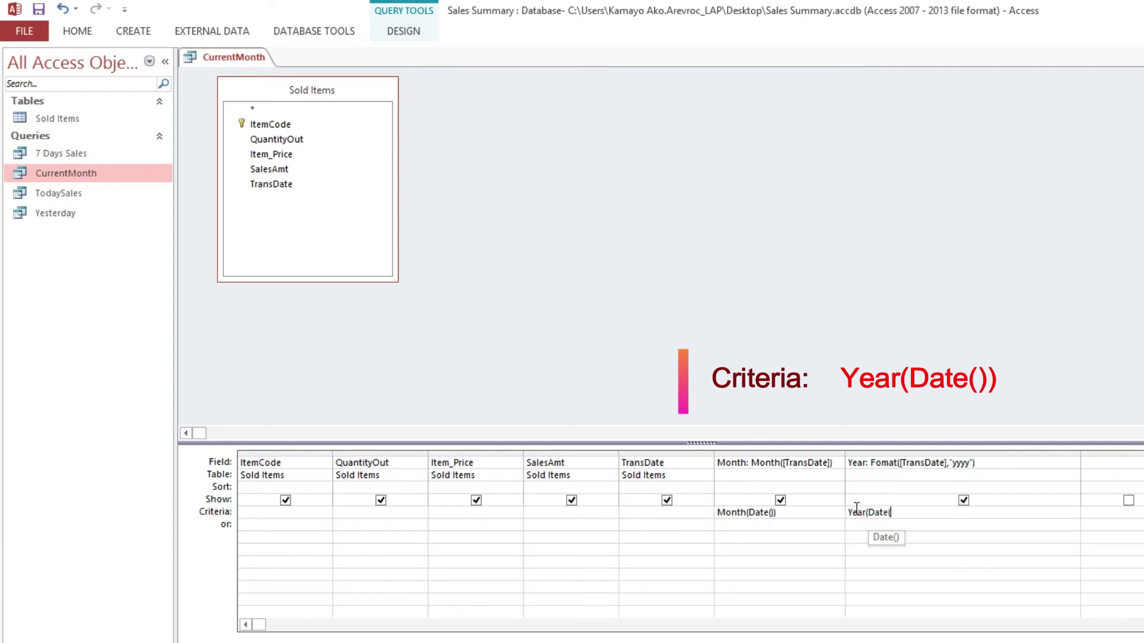
text())
click(857, 527)
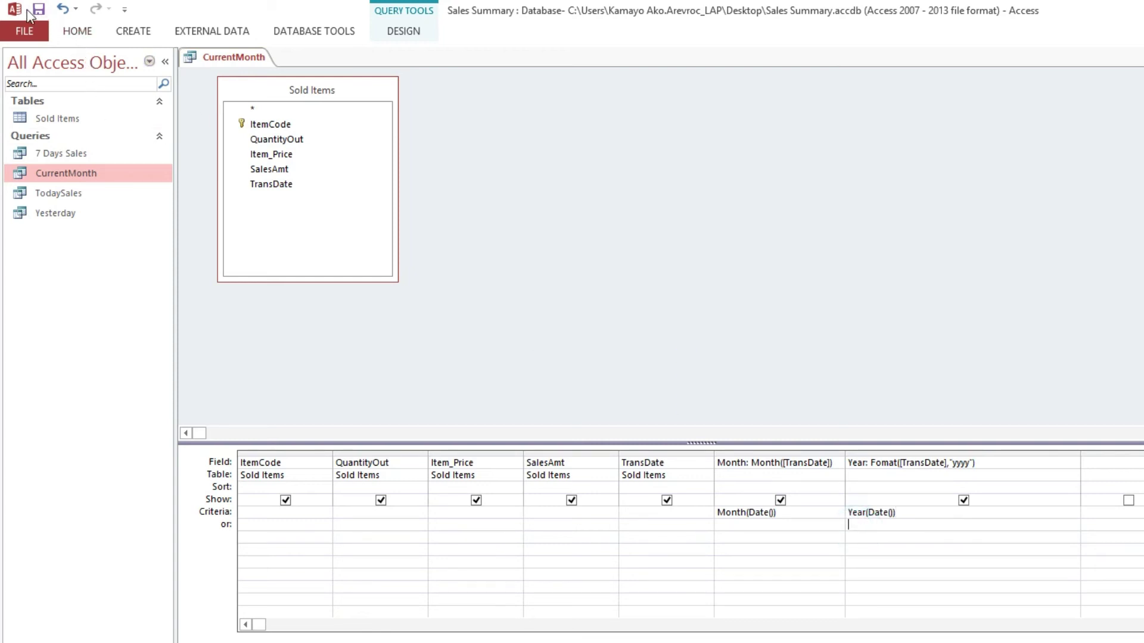
Fix the Fomat spelling to Format after the undefined-function error, returning eight 2020 sales totalling ₱2,792.00
click(76, 34)
click(21, 60)
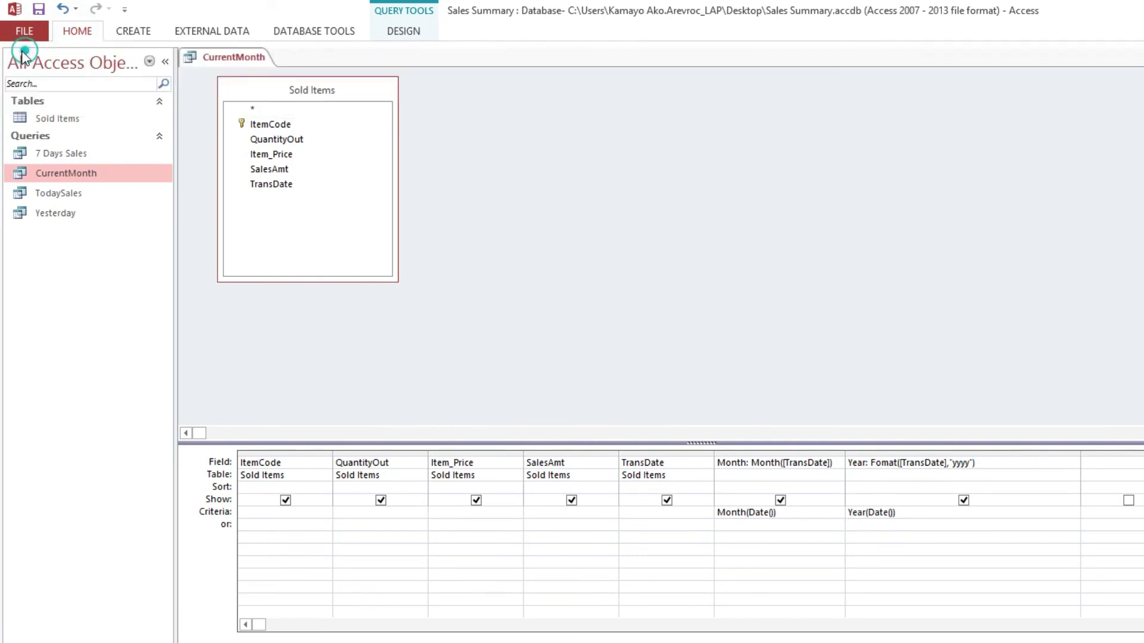
click(632, 413)
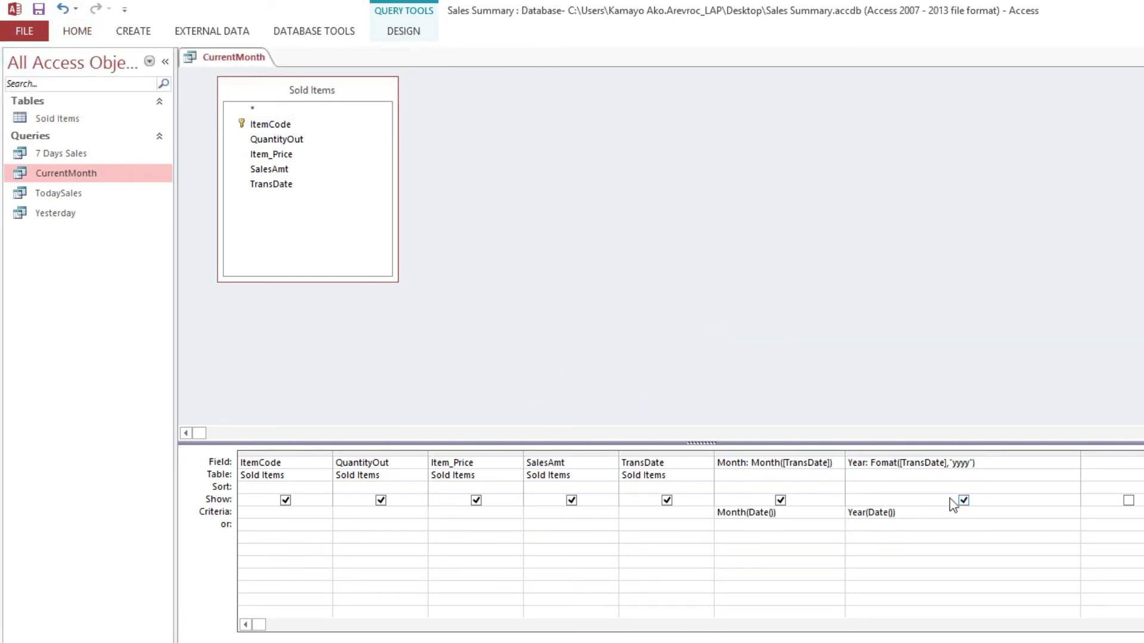
click(968, 466)
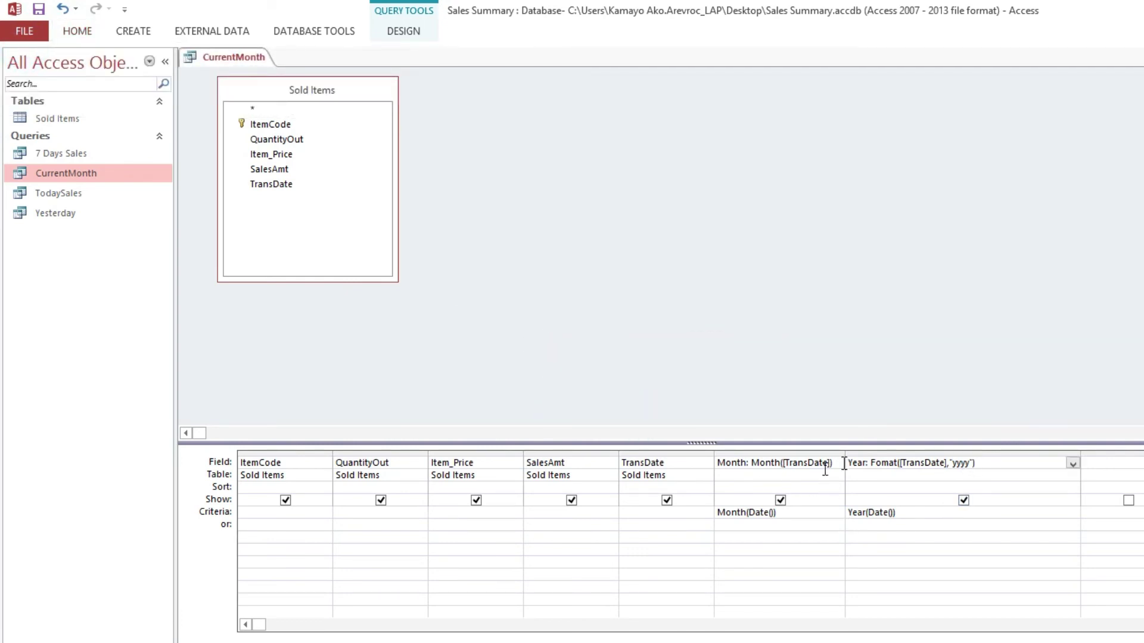
text(r)
click(896, 477)
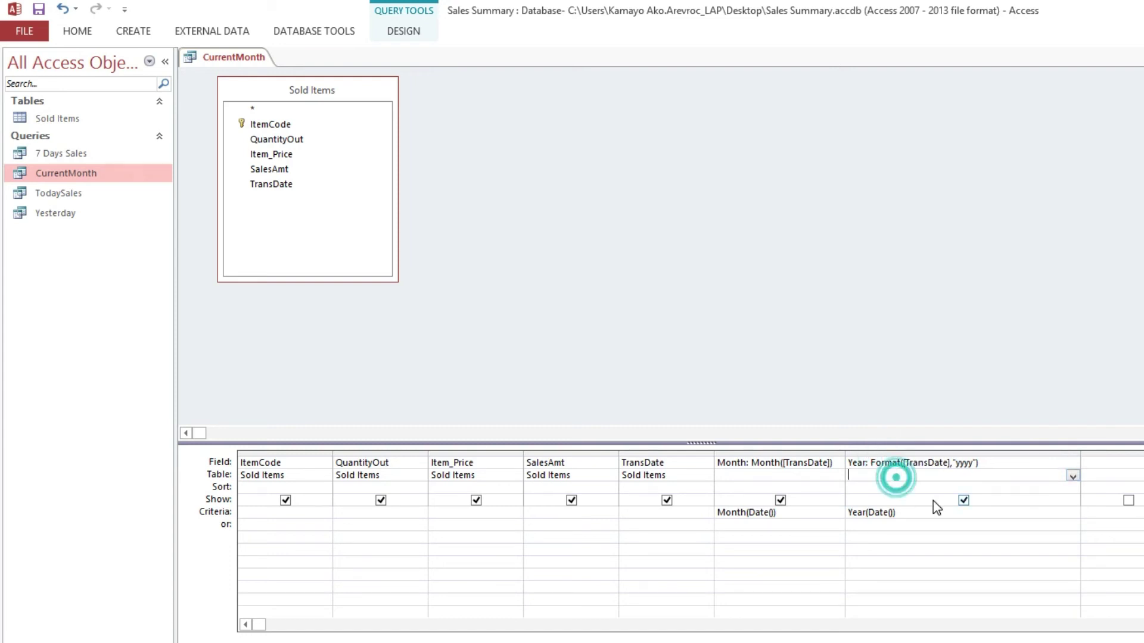
click(77, 31)
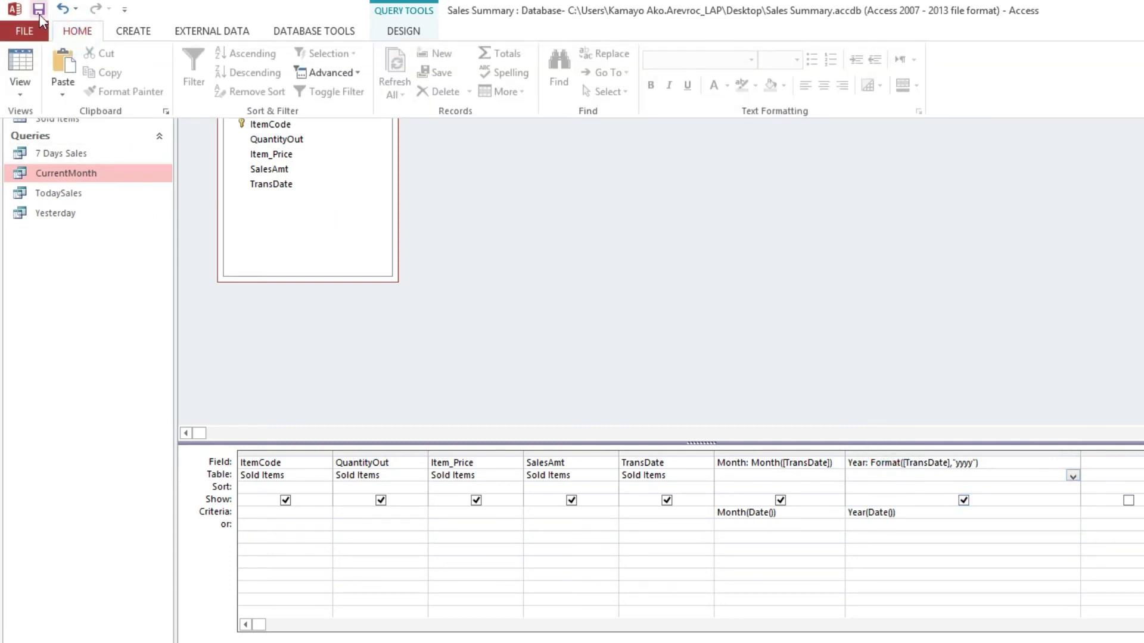
click(22, 61)
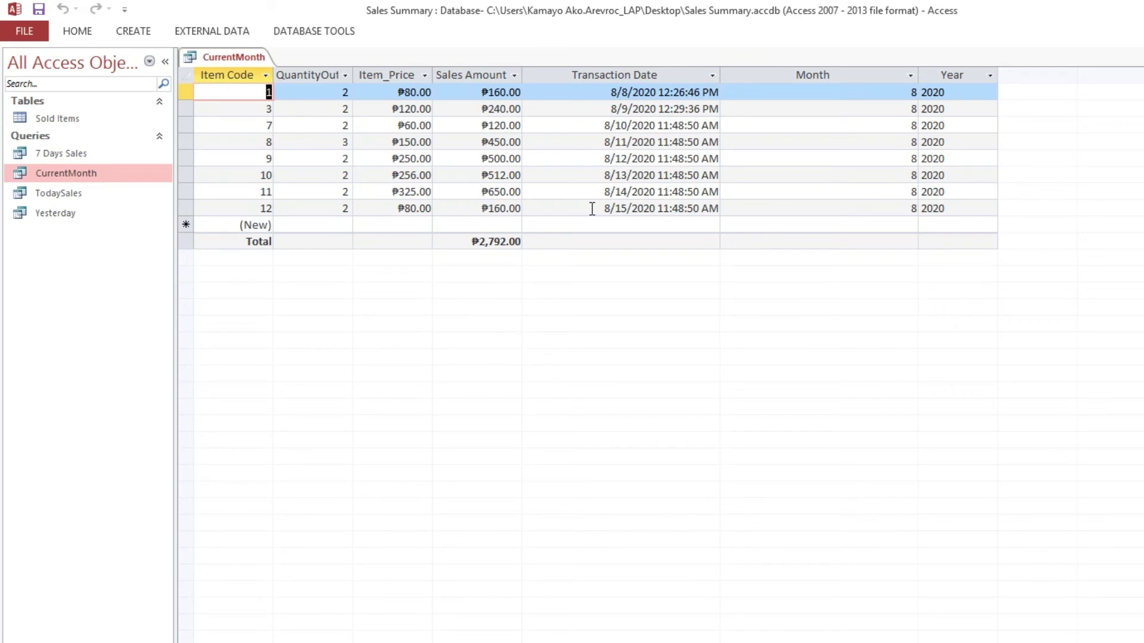
Confirm 8/15/2020 and 2020, then format-paint the Last 7 Days yellow onto Excel's Current Month row (E18:F18)
drag(591, 208, 694, 208)
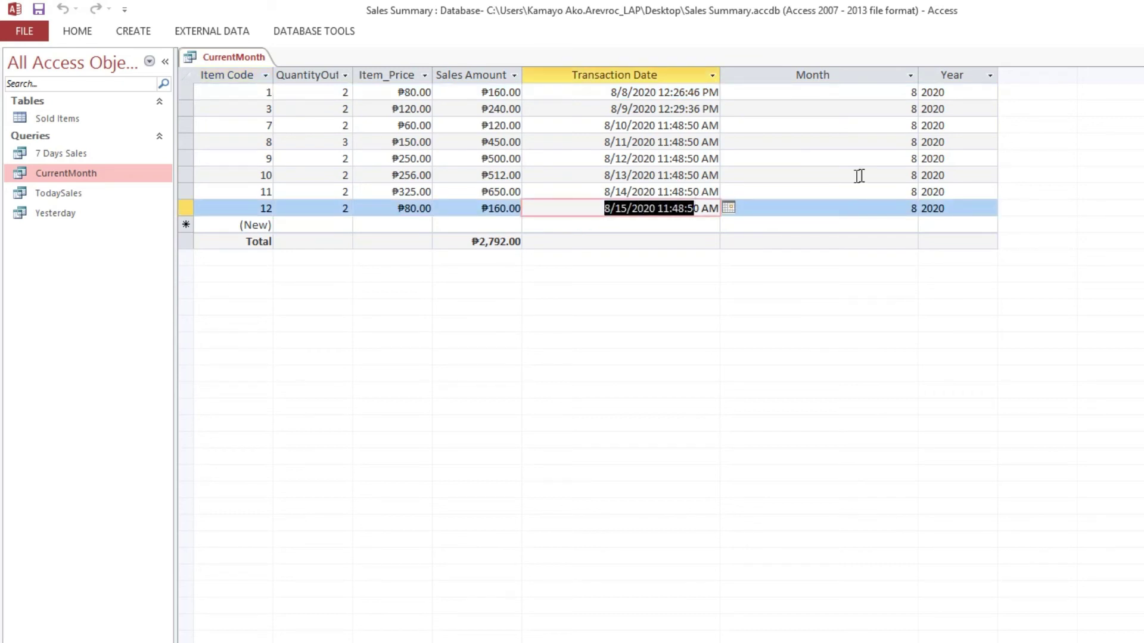
click(961, 89)
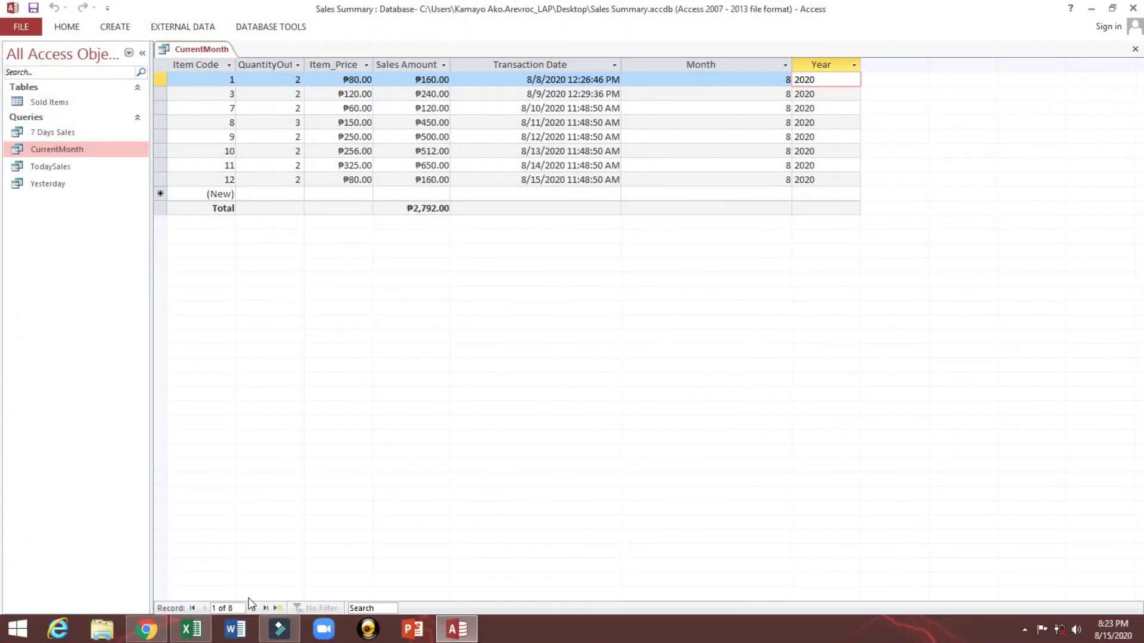
click(200, 633)
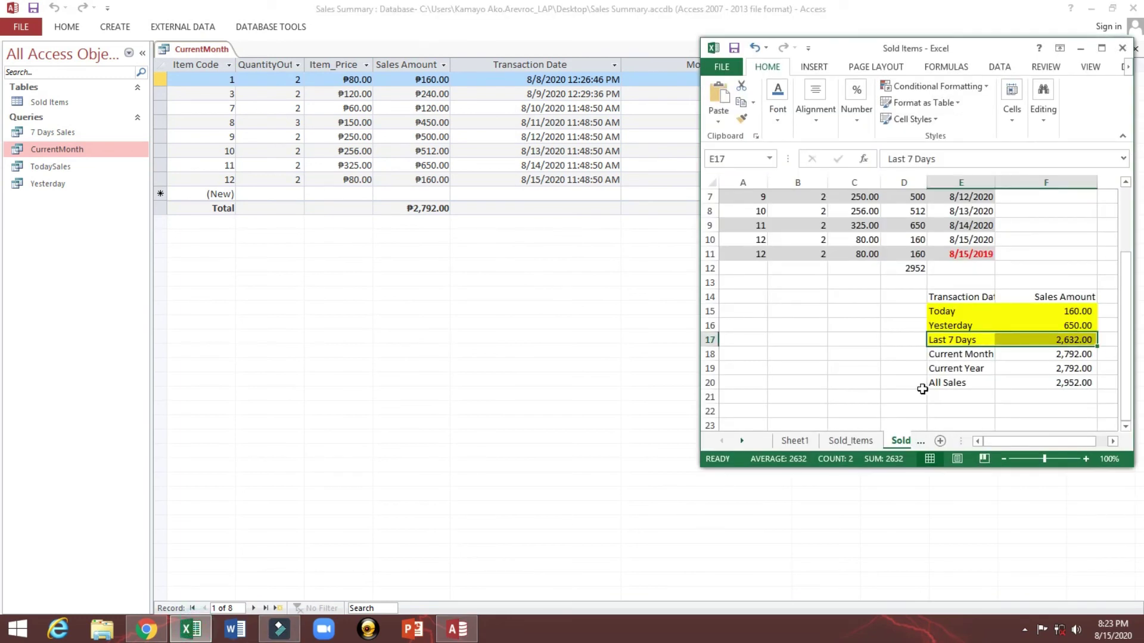
drag(945, 354, 1026, 355)
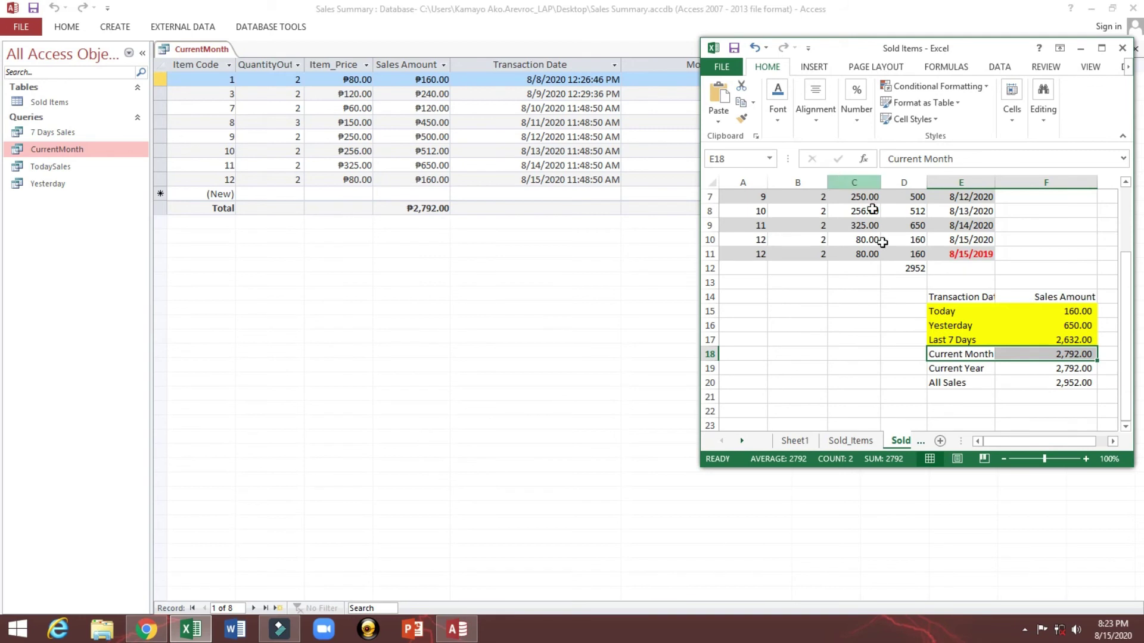
drag(936, 337, 1046, 339)
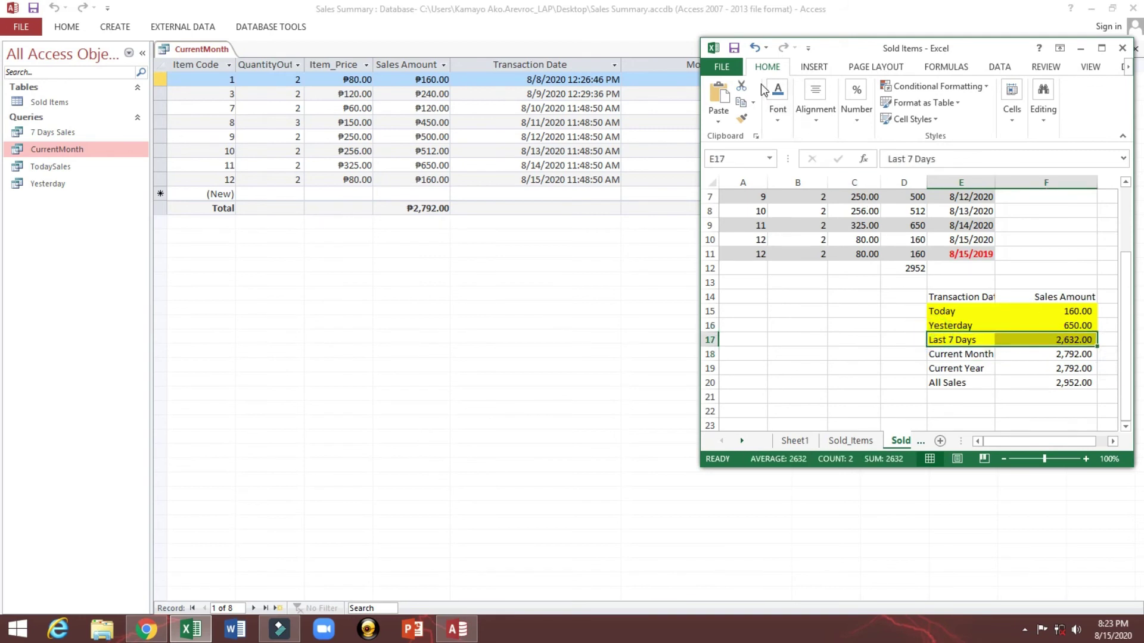
click(741, 118)
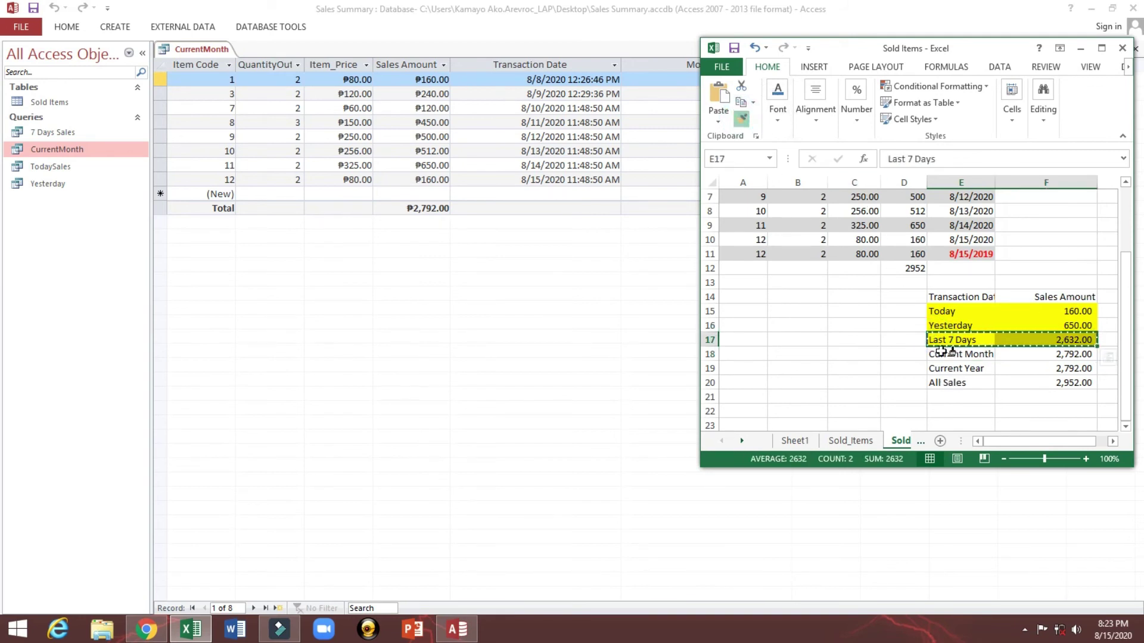
drag(941, 354, 1069, 355)
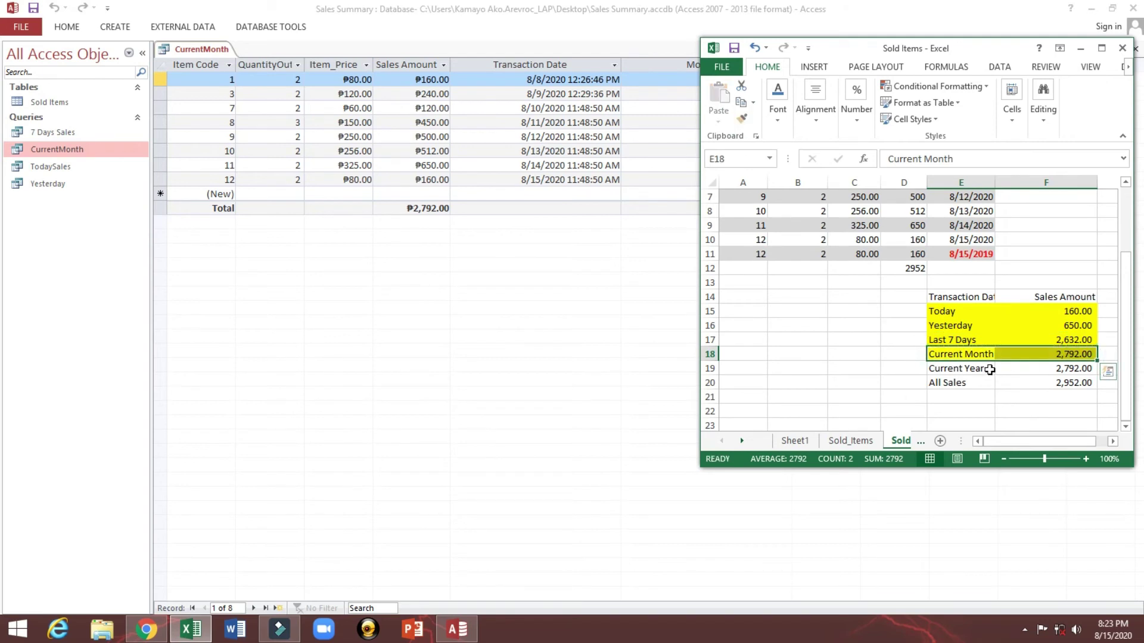
click(988, 371)
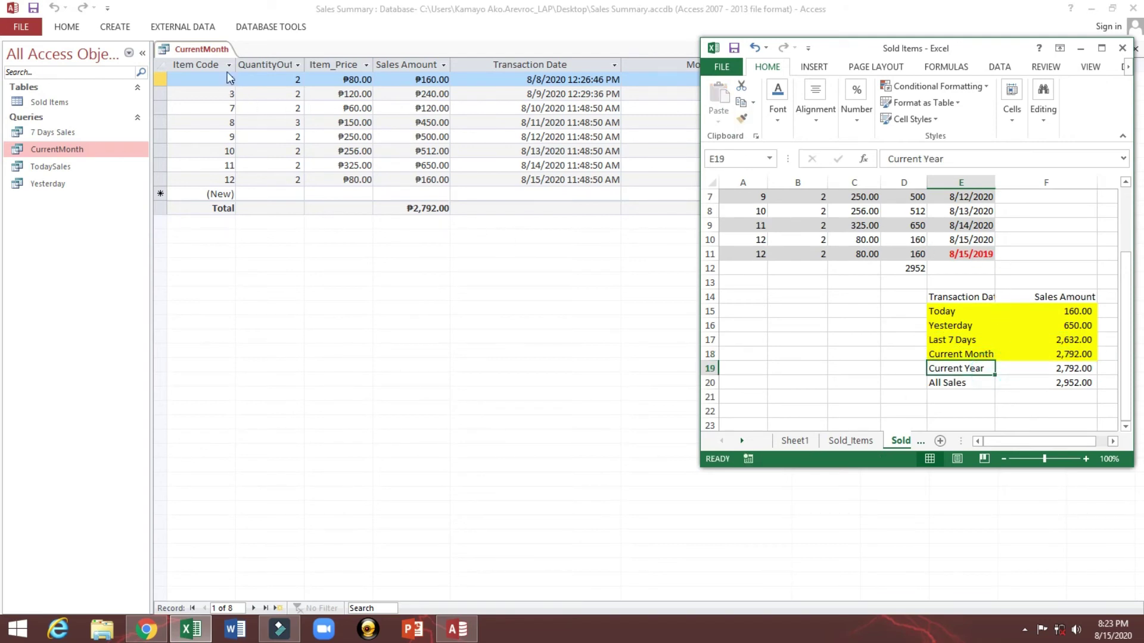
Close the CurrentMonth query tab and copy CurrentMonth from the navigation pane
right_click(206, 49)
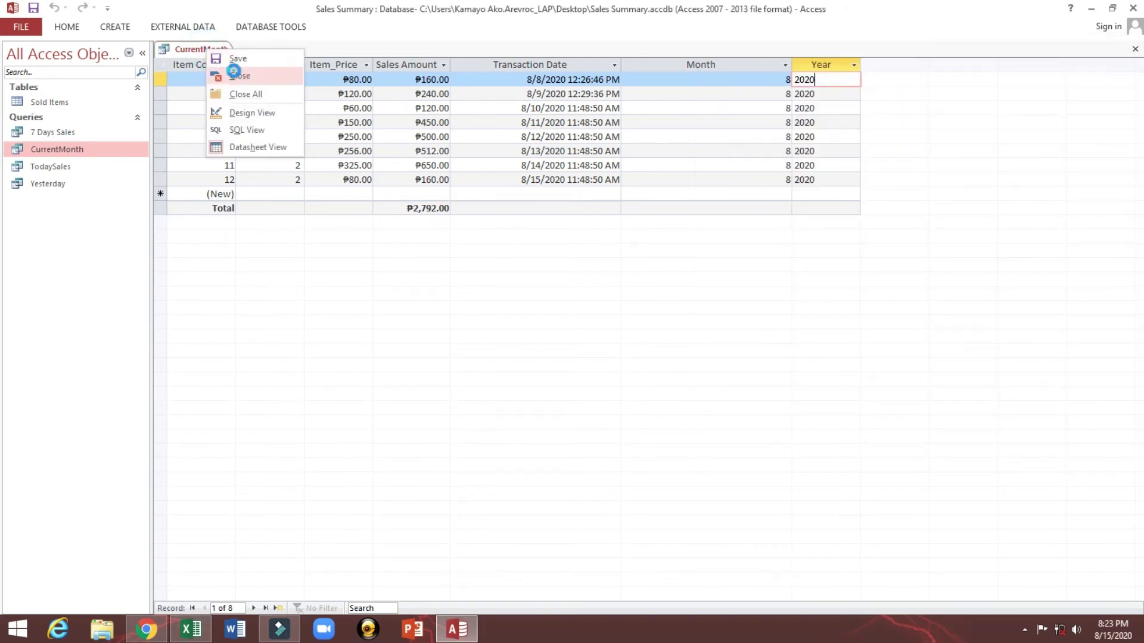
click(235, 73)
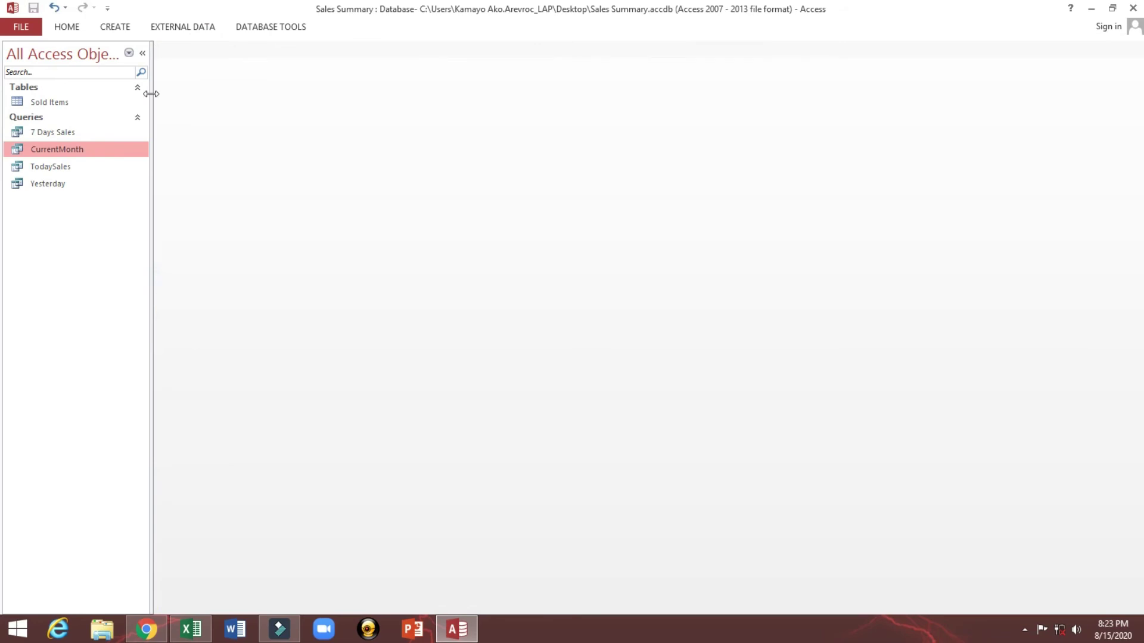
right_click(74, 152)
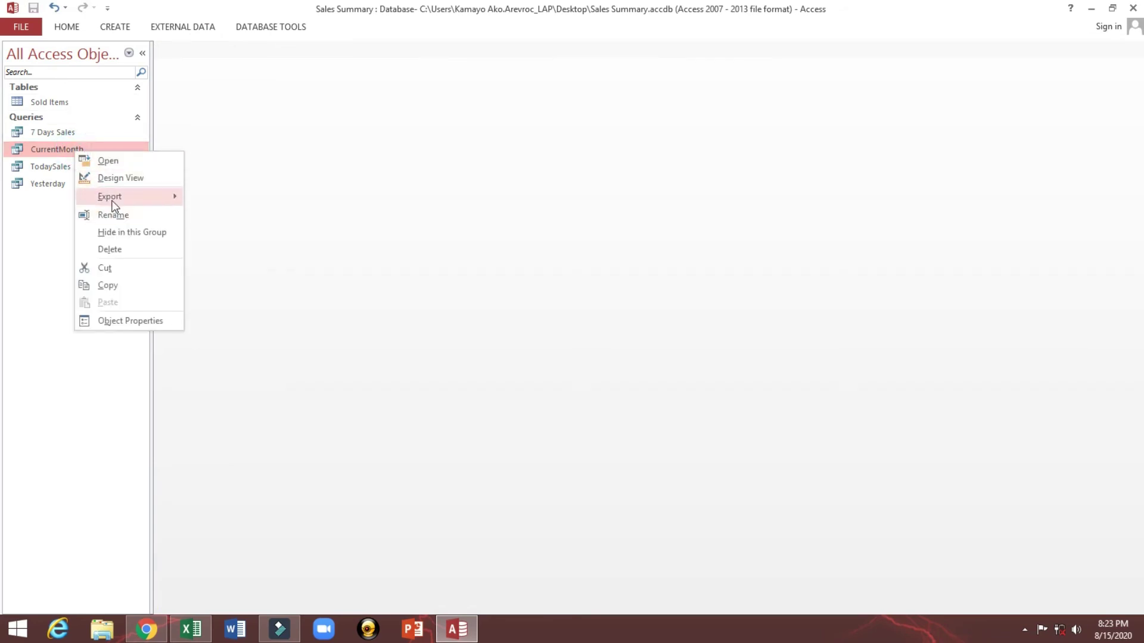
click(111, 287)
Paste the copy as a new query named CurrentYear
right_click(41, 238)
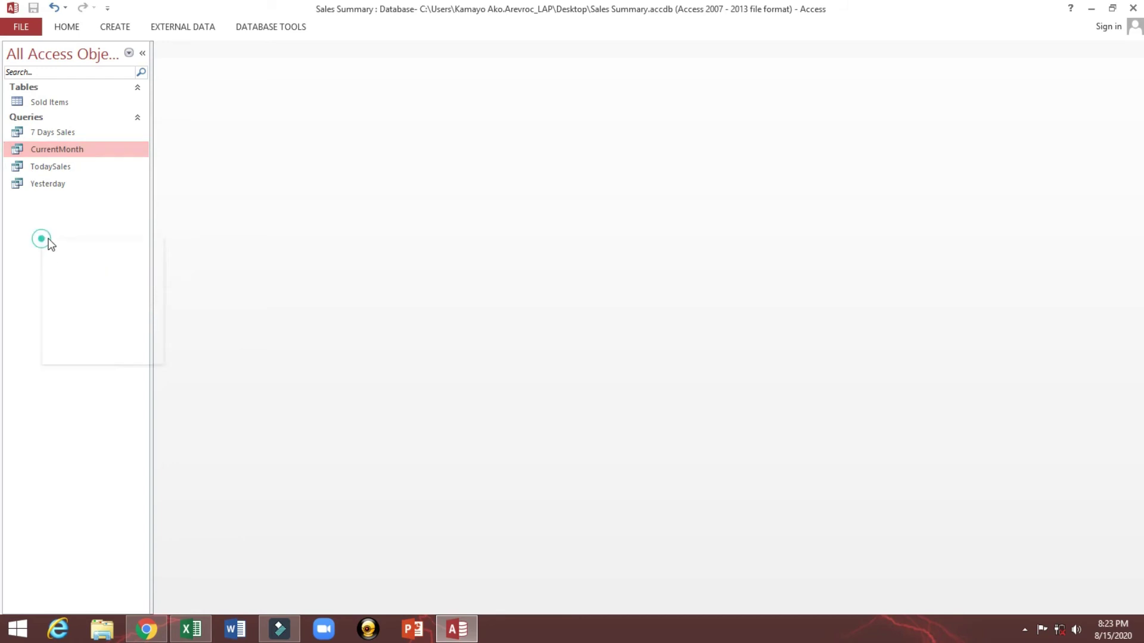
click(72, 321)
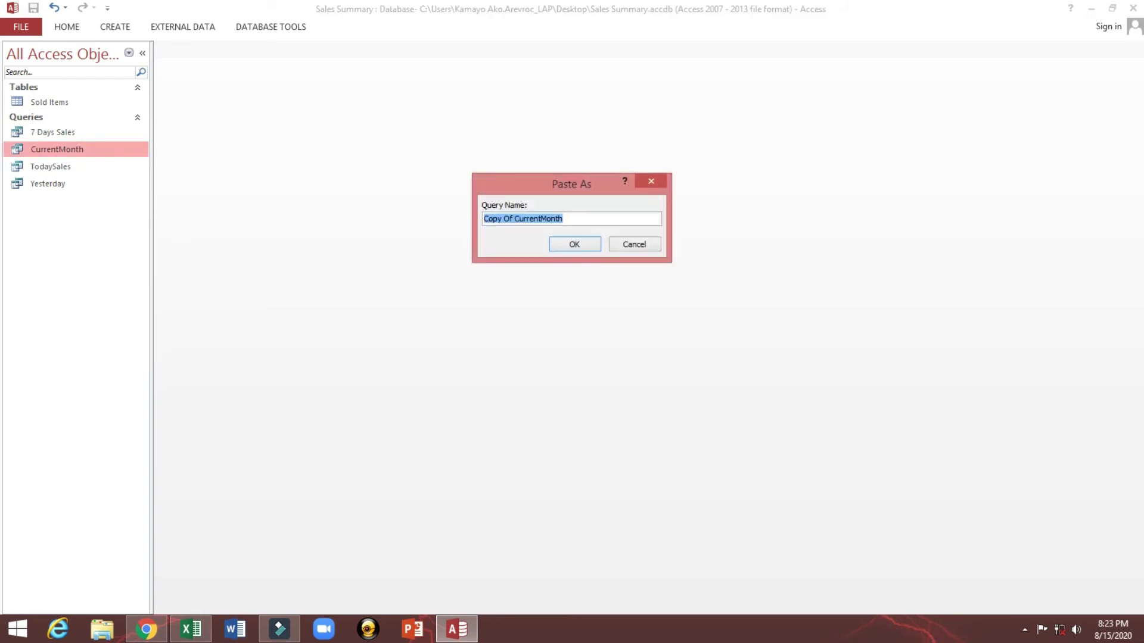
text(CurrentYear)
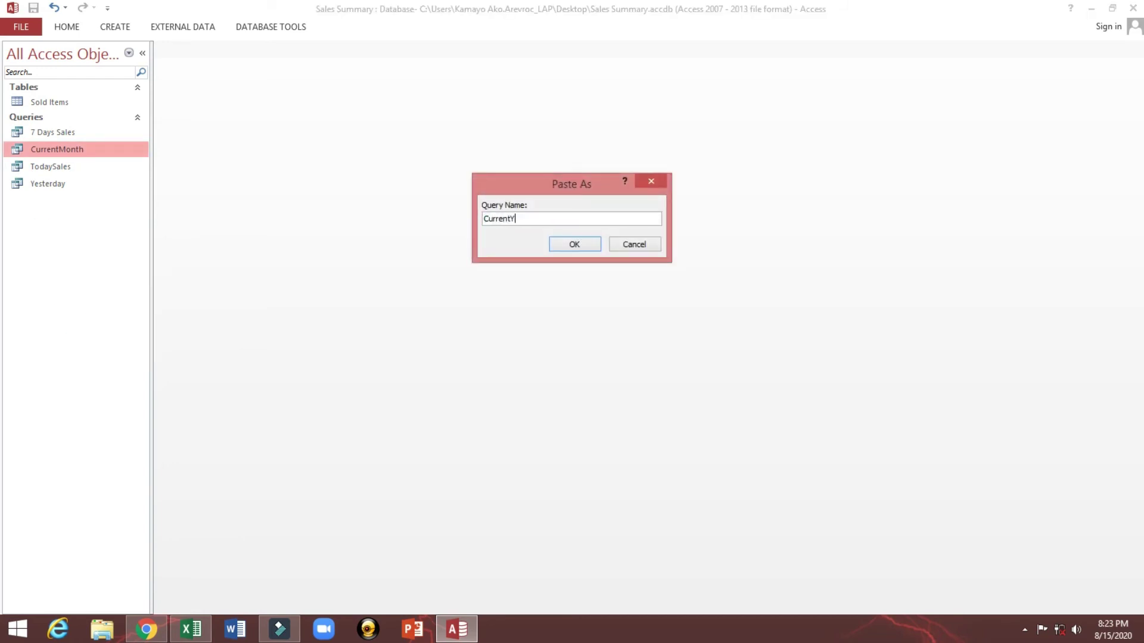
click(575, 244)
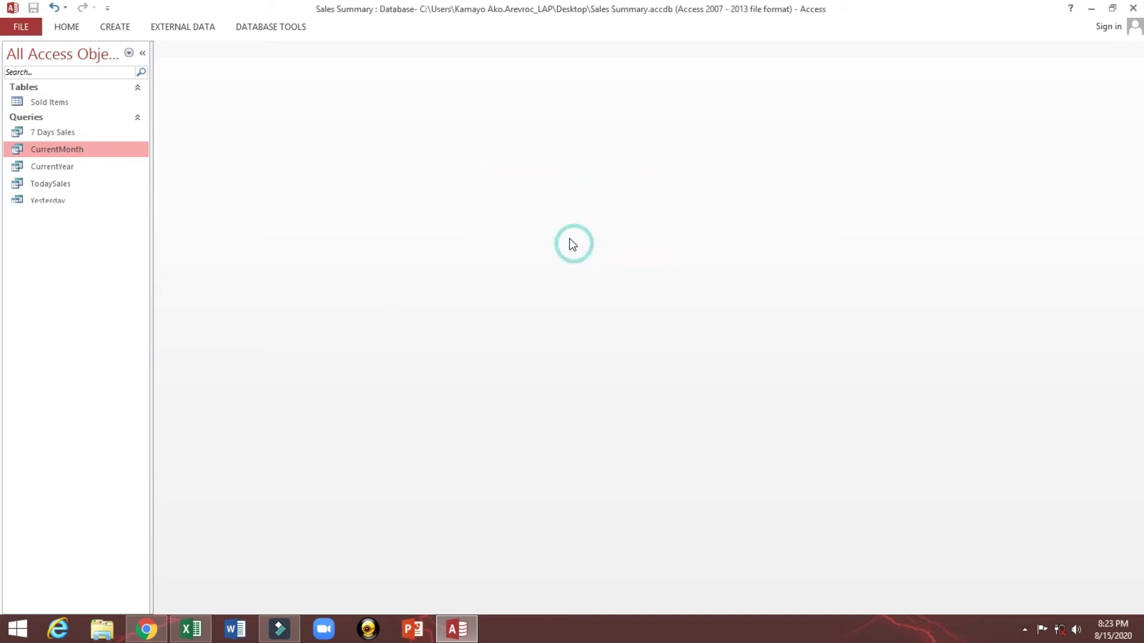
click(64, 166)
right_click(65, 166)
In CurrentYear's design view, cut the Month column and widen the Year column
click(95, 191)
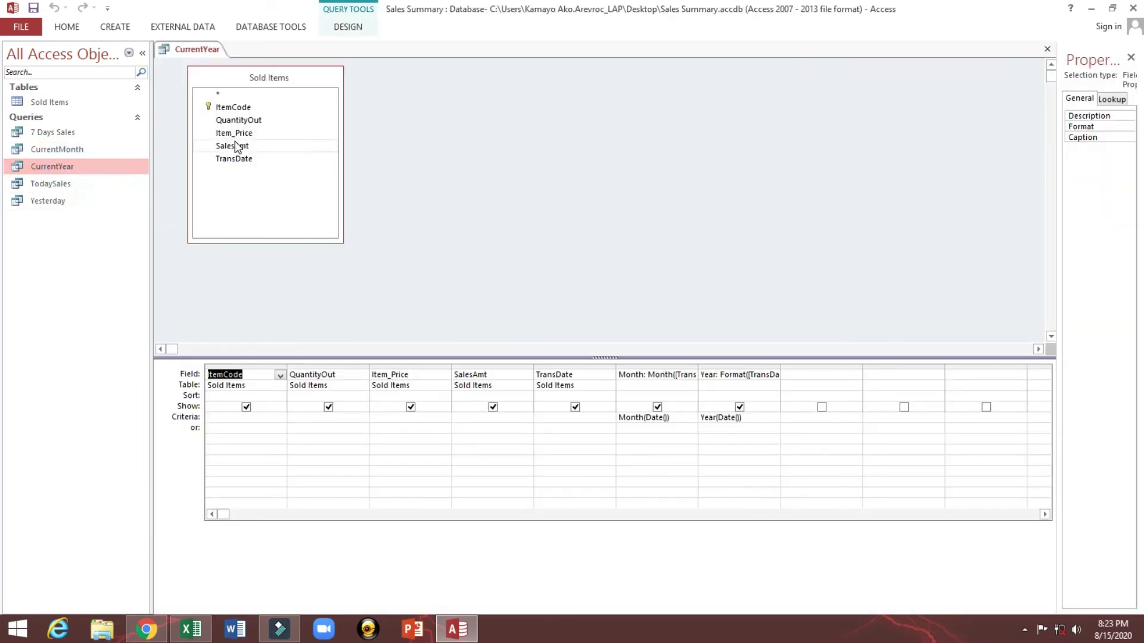
click(645, 366)
right_click(646, 368)
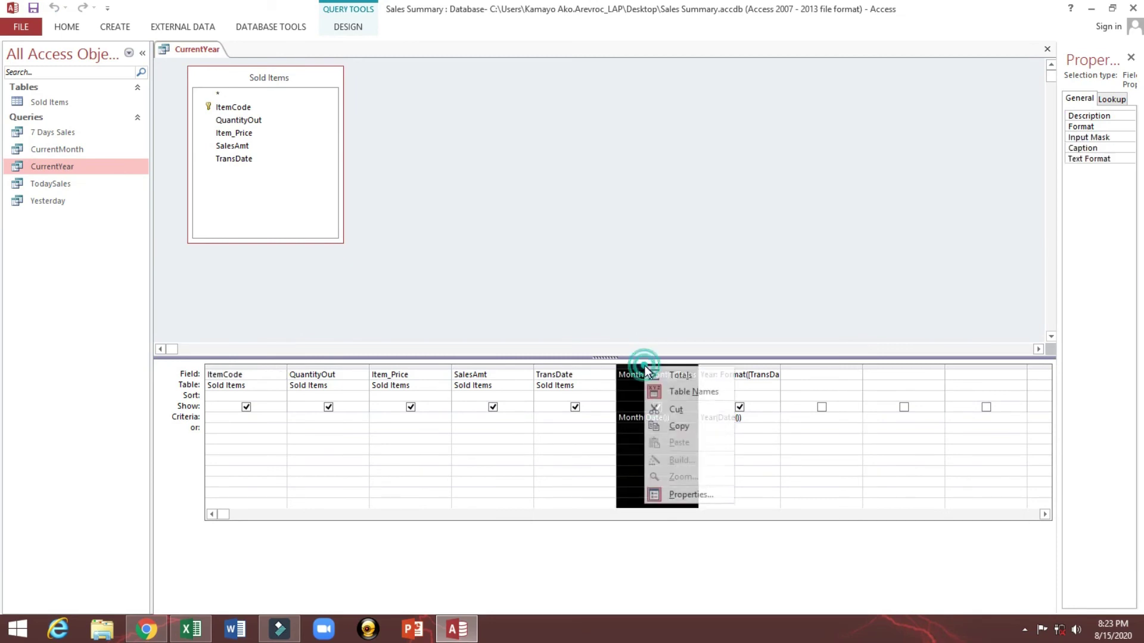
click(676, 410)
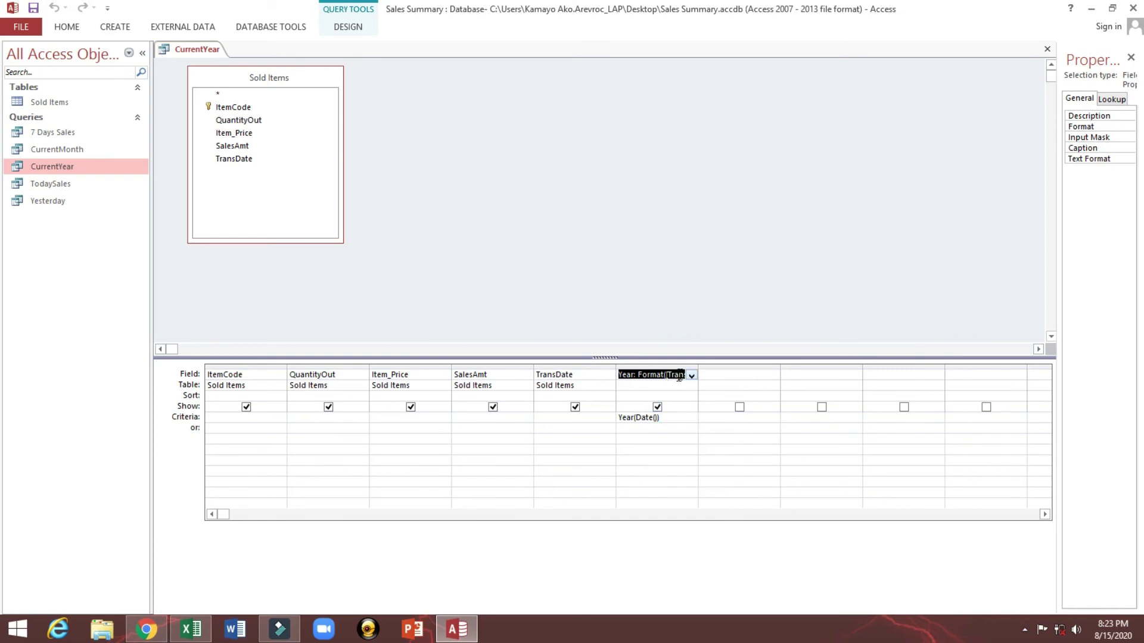
drag(697, 366, 716, 368)
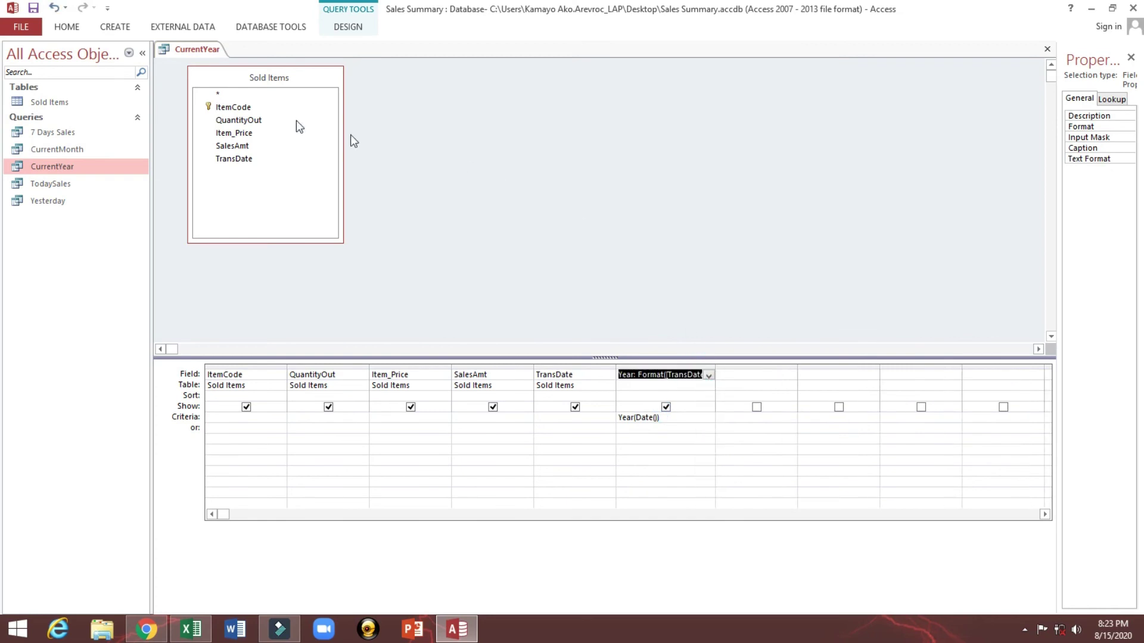
Run CurrentYear in Datasheet View and check the 8/15/2020 date and ₱2,792.00 total
click(67, 27)
click(17, 57)
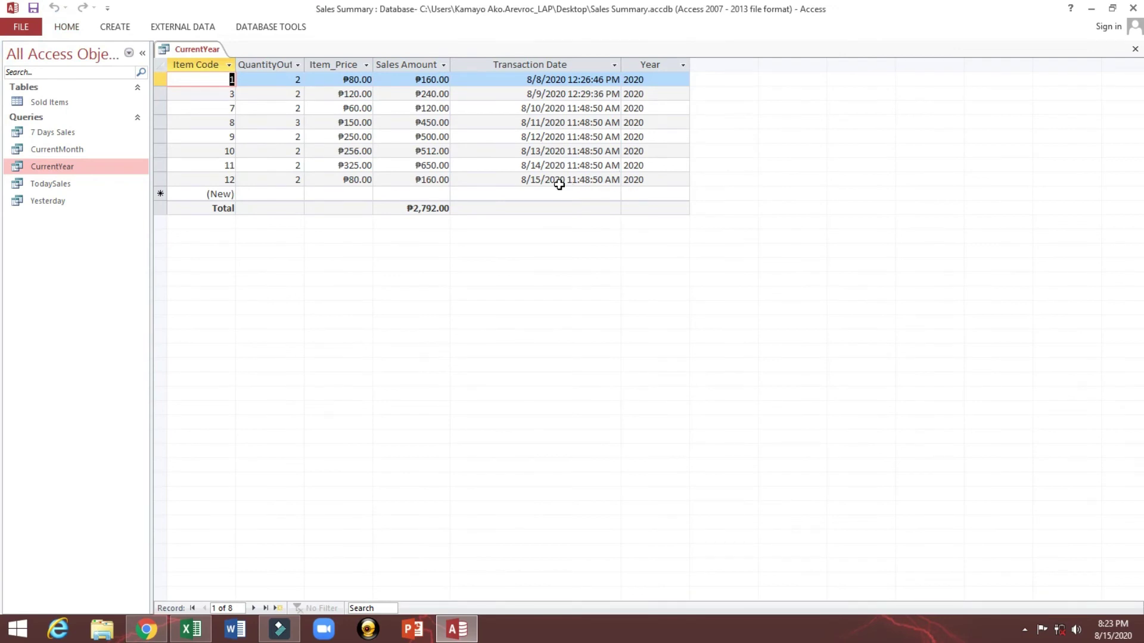
double_click(510, 178)
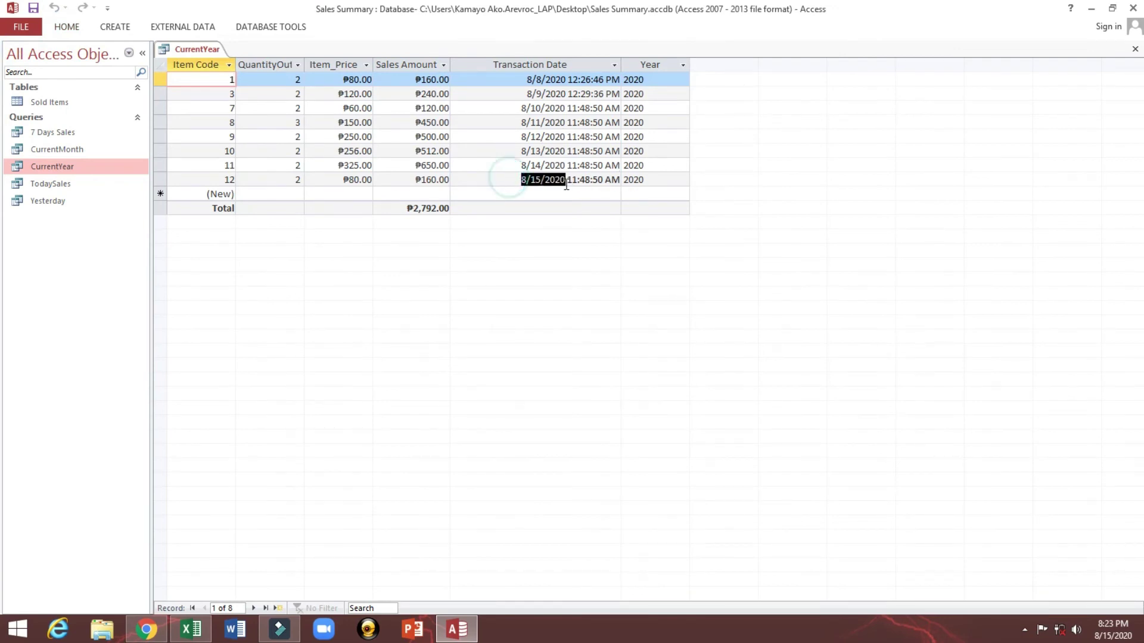
click(446, 211)
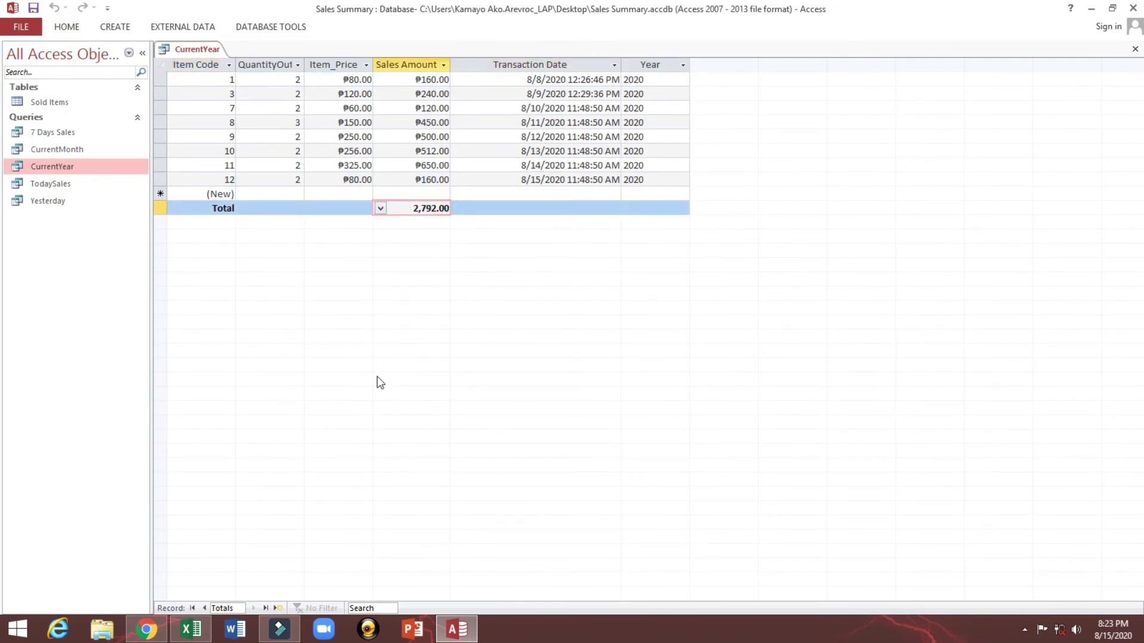
Format-paint the yellow Current Month formatting onto Excel's Current Year row (E19:F19)
click(191, 630)
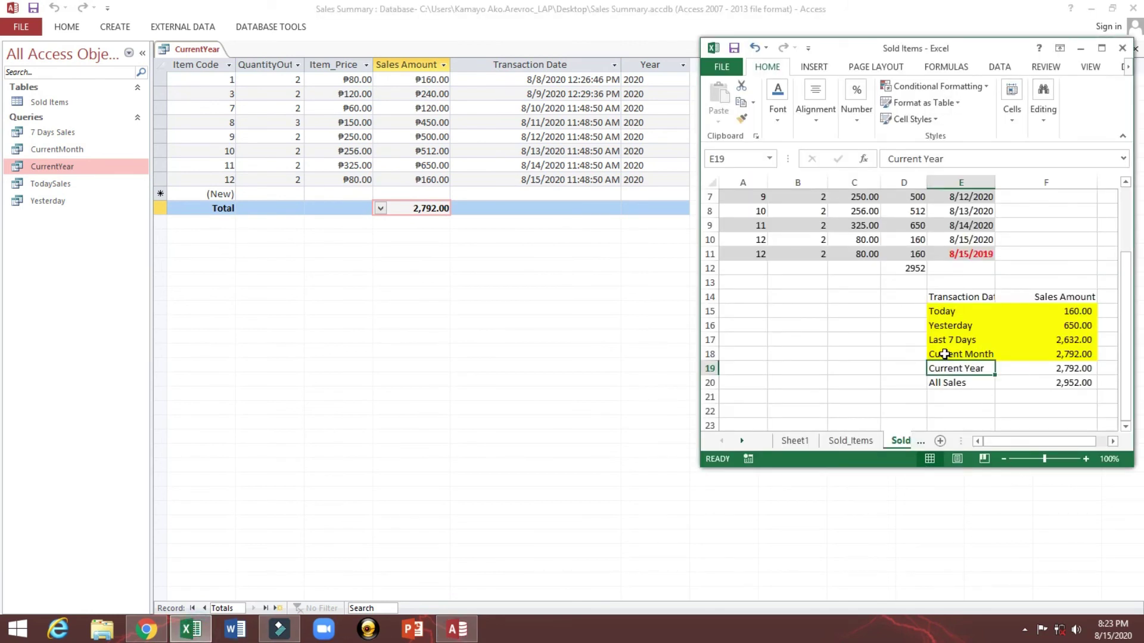
drag(948, 355, 1056, 354)
click(742, 119)
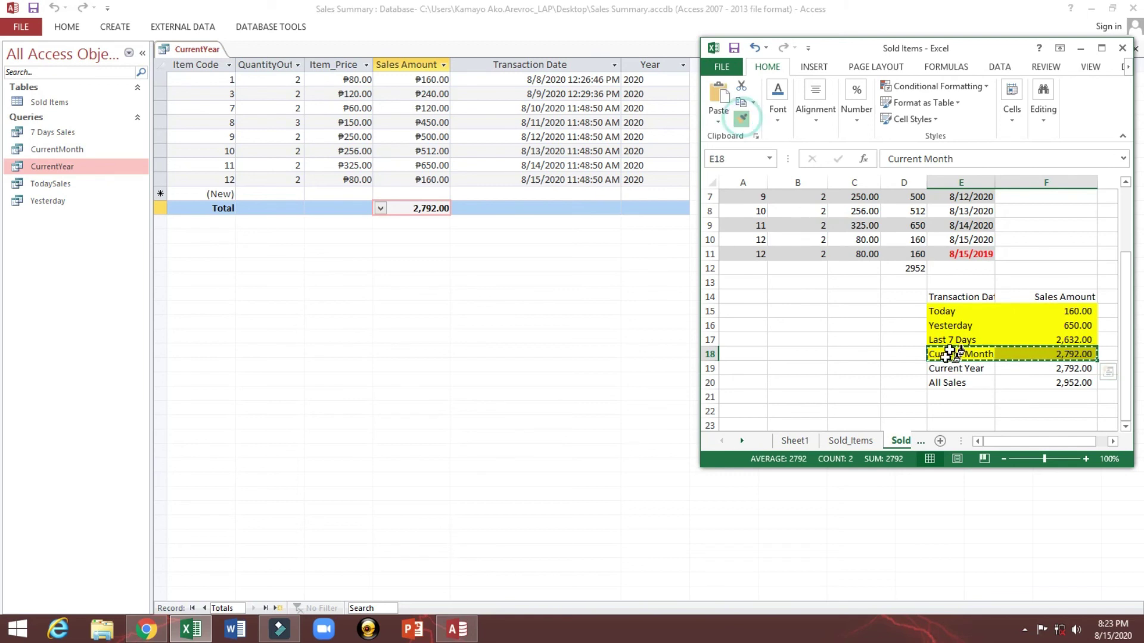
drag(946, 369, 1084, 373)
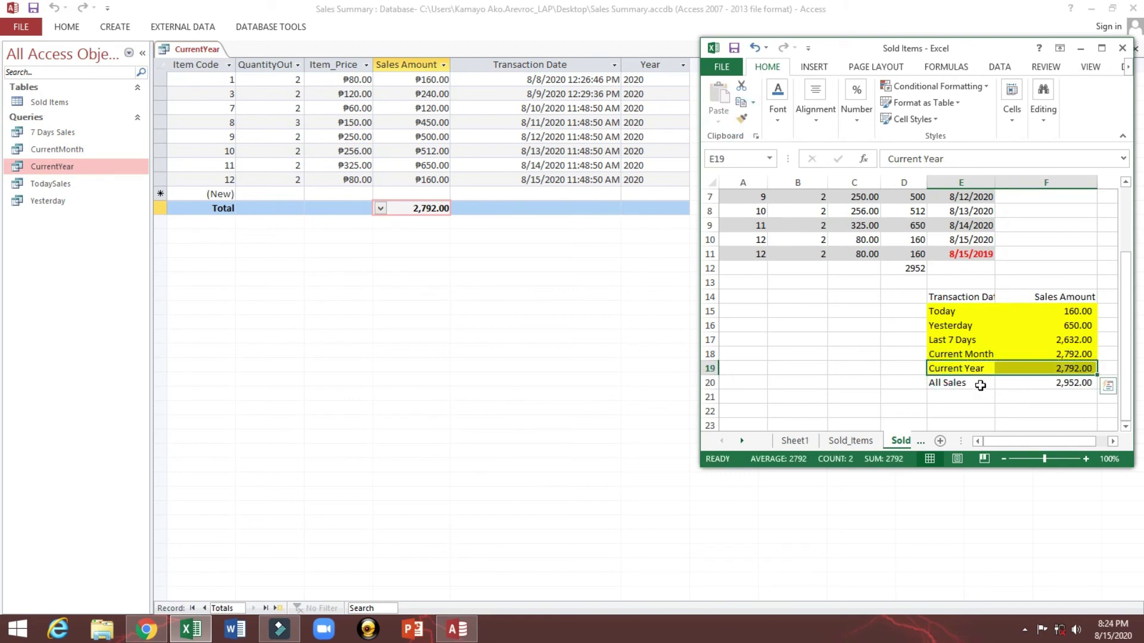
click(945, 387)
drag(945, 387, 1016, 383)
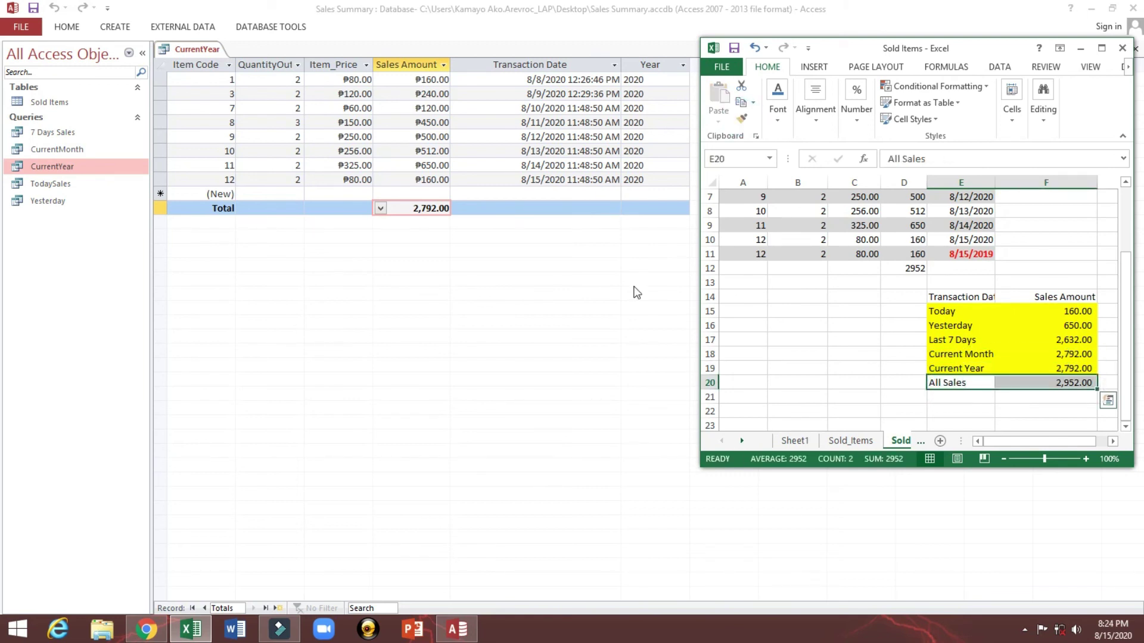
Close CurrentYear saving its design changes, then paste a copy named TotalSales
right_click(203, 52)
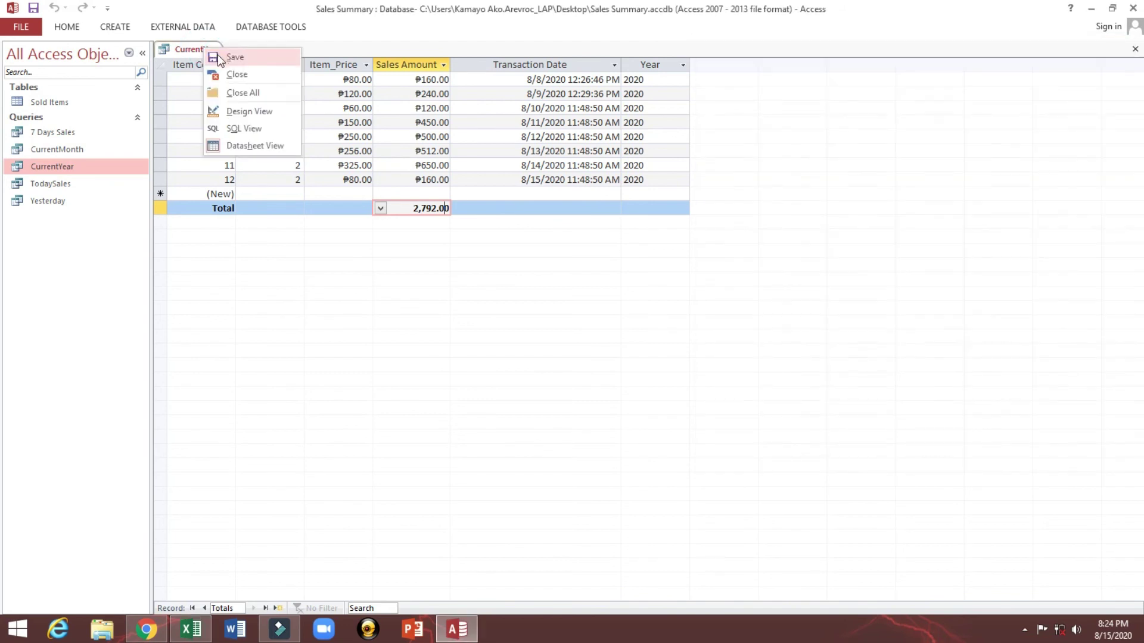
click(227, 75)
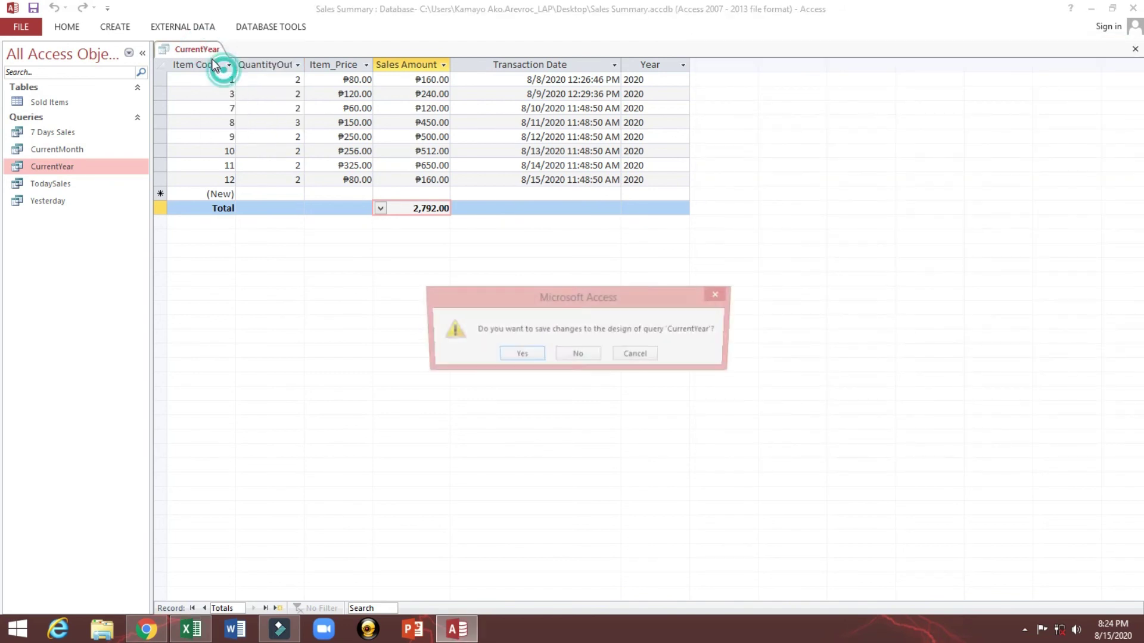
click(519, 355)
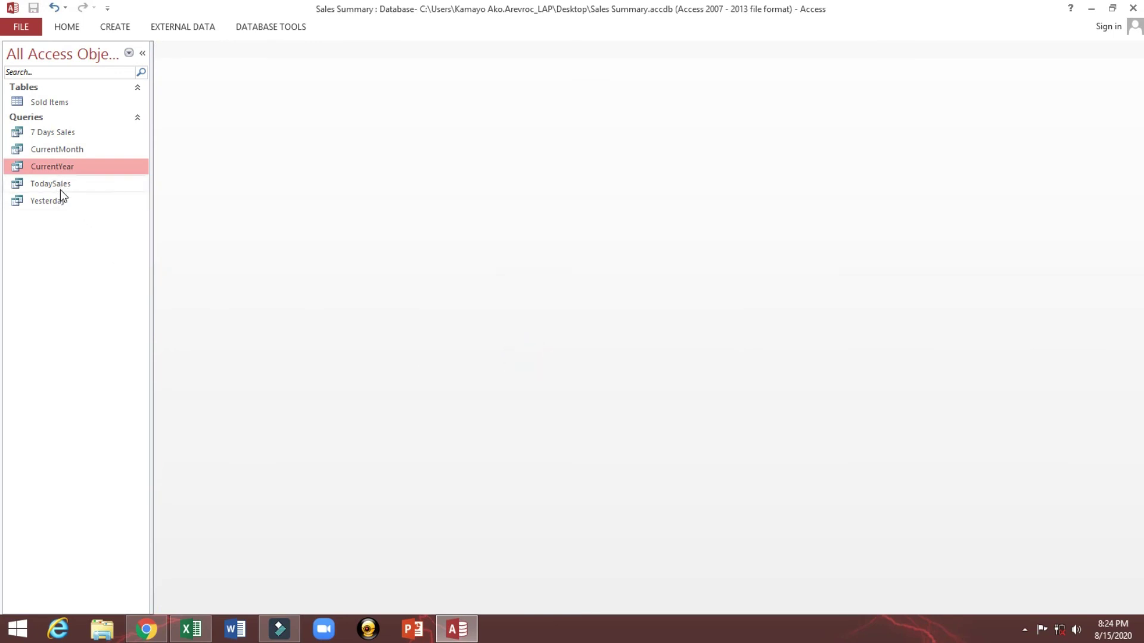
key(ctrl+v)
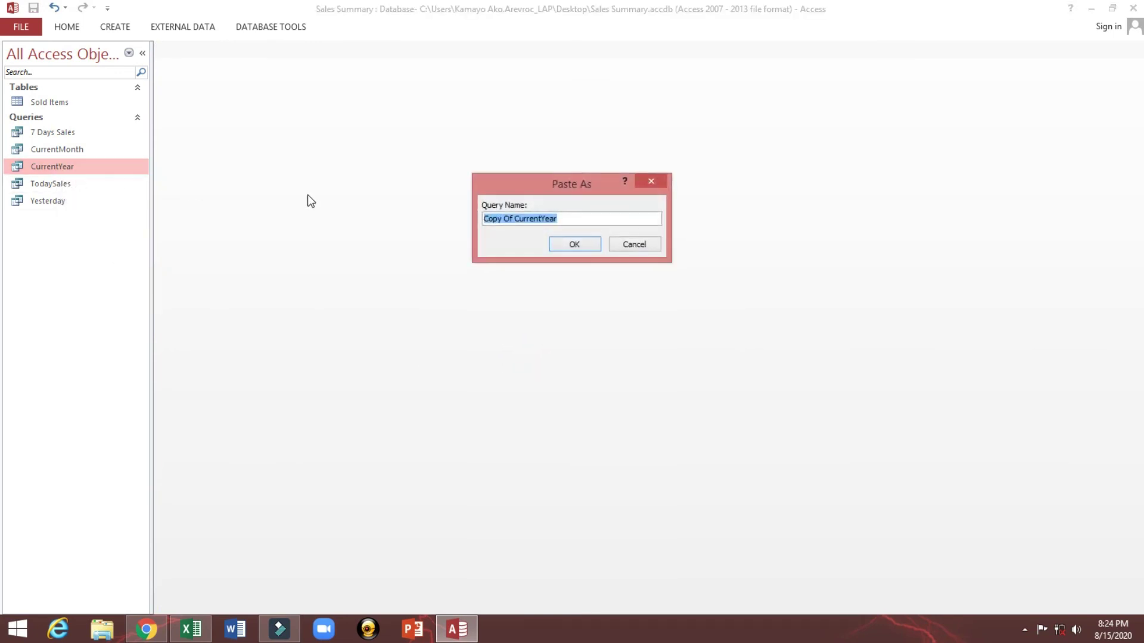
text(TotalSales)
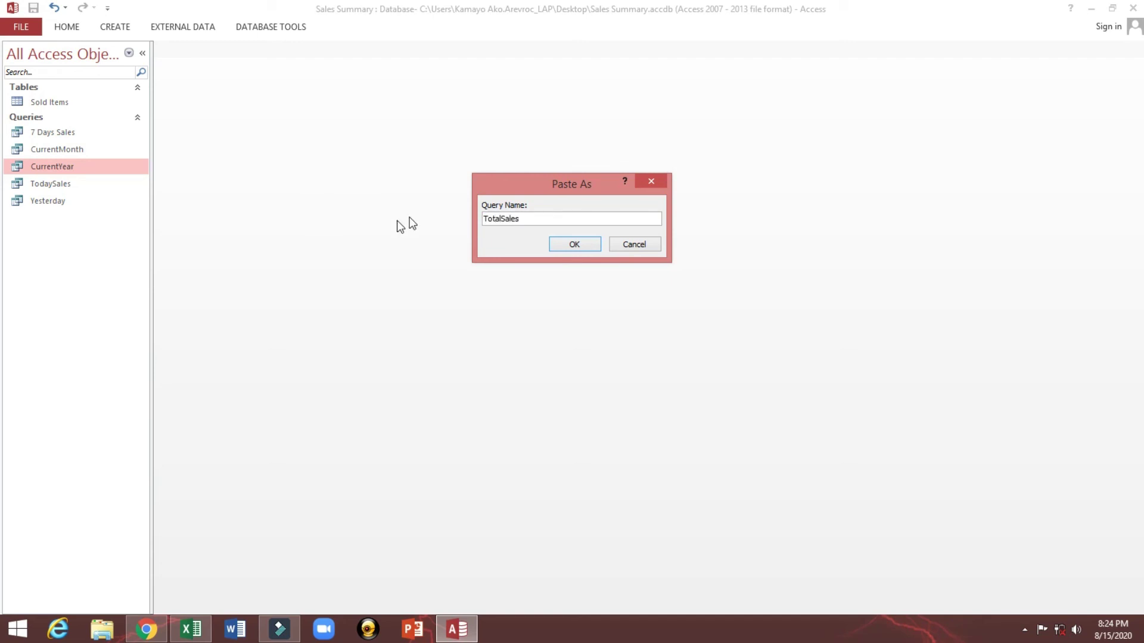
click(574, 244)
Open TotalSales in design view and cut the Year filter column
right_click(59, 203)
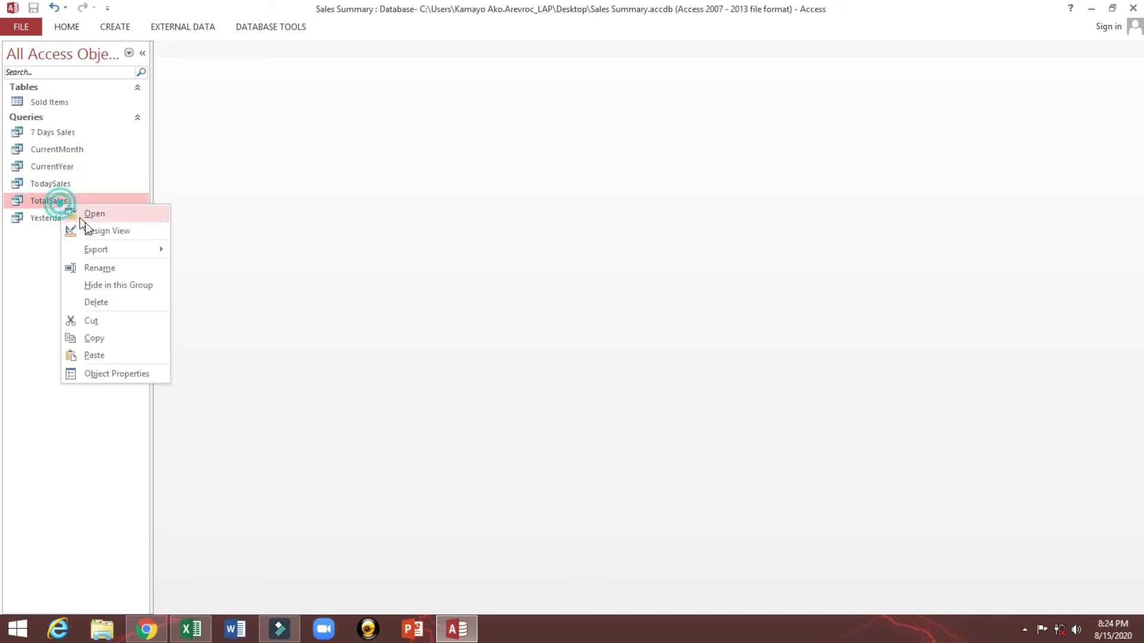
click(90, 230)
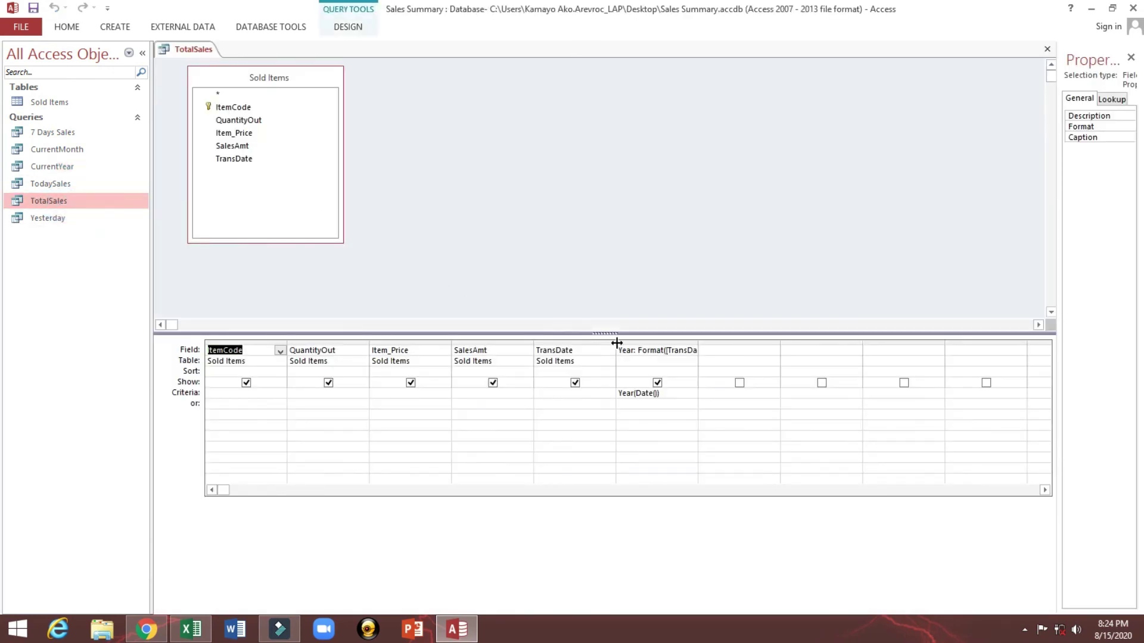
click(634, 343)
right_click(632, 346)
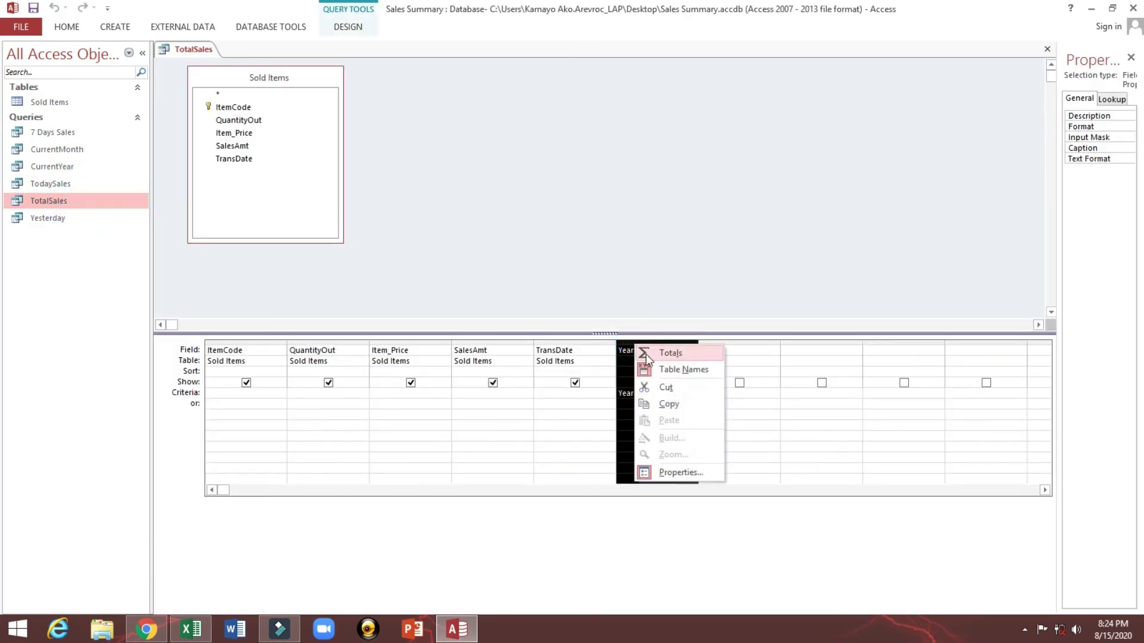
click(663, 388)
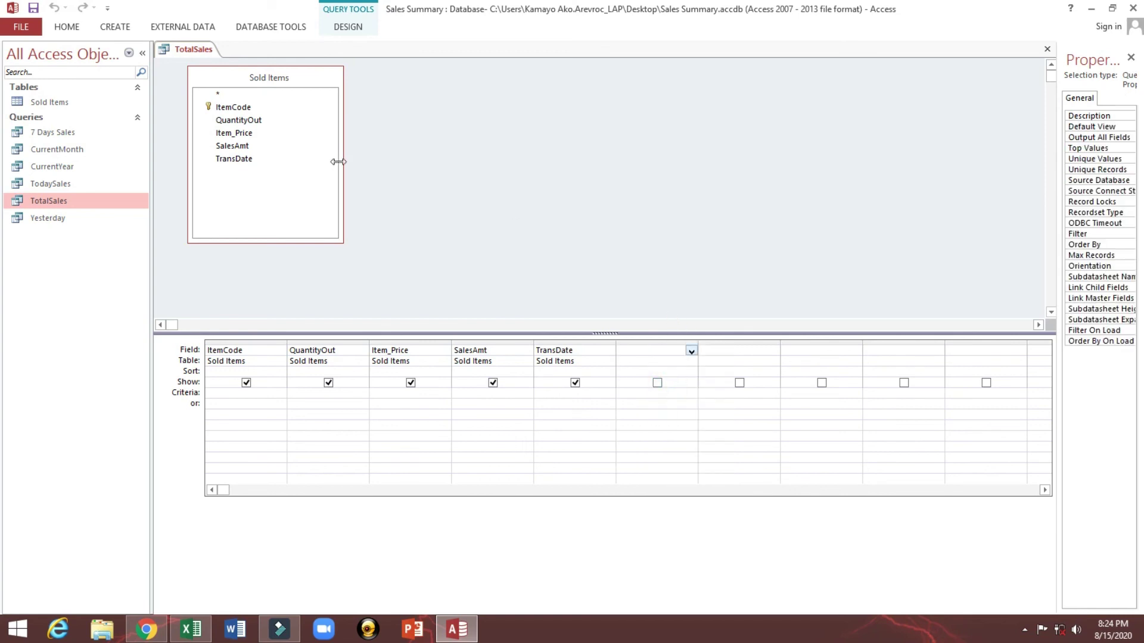
Show TotalSales results, totalling ₱2,952.00, and fill Excel's All Sales row (E20:F20) yellow
click(75, 27)
click(21, 50)
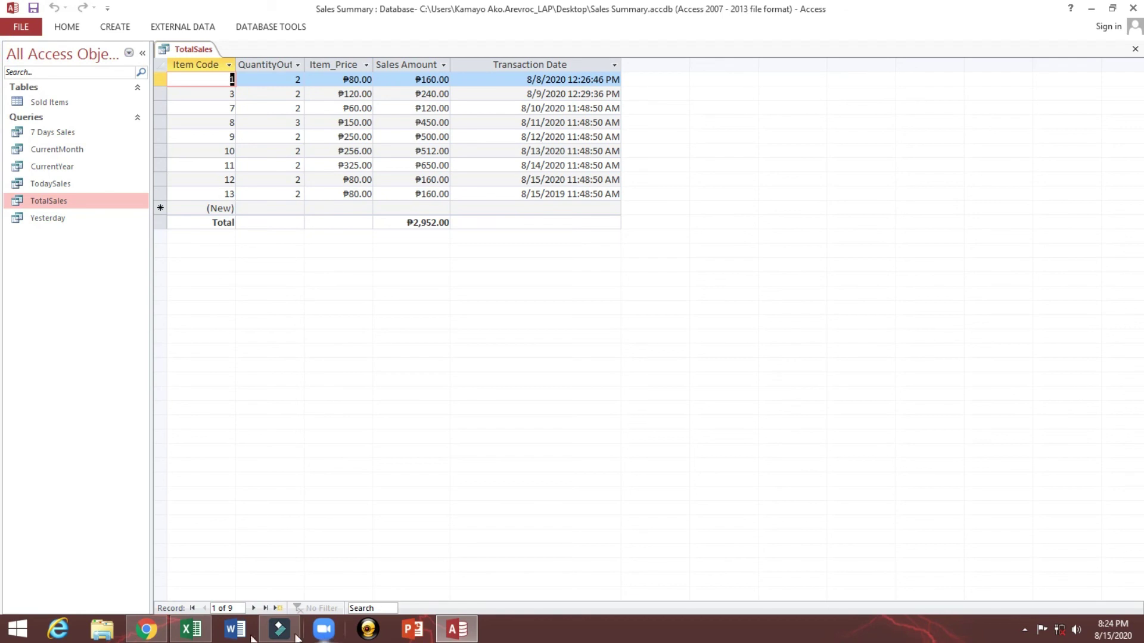
click(191, 629)
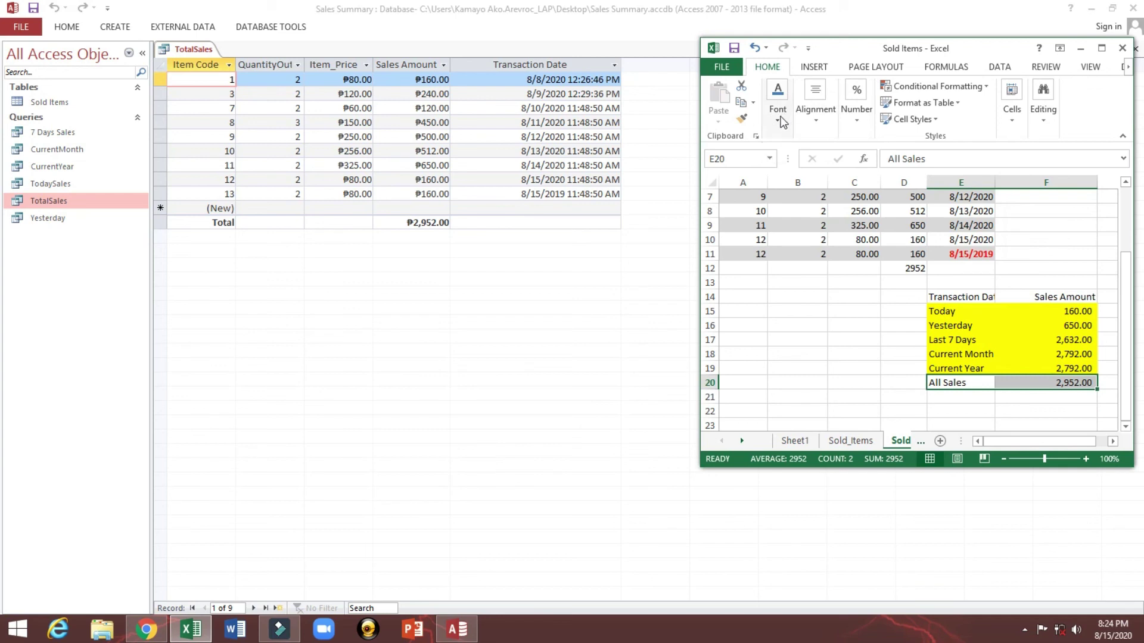
click(781, 117)
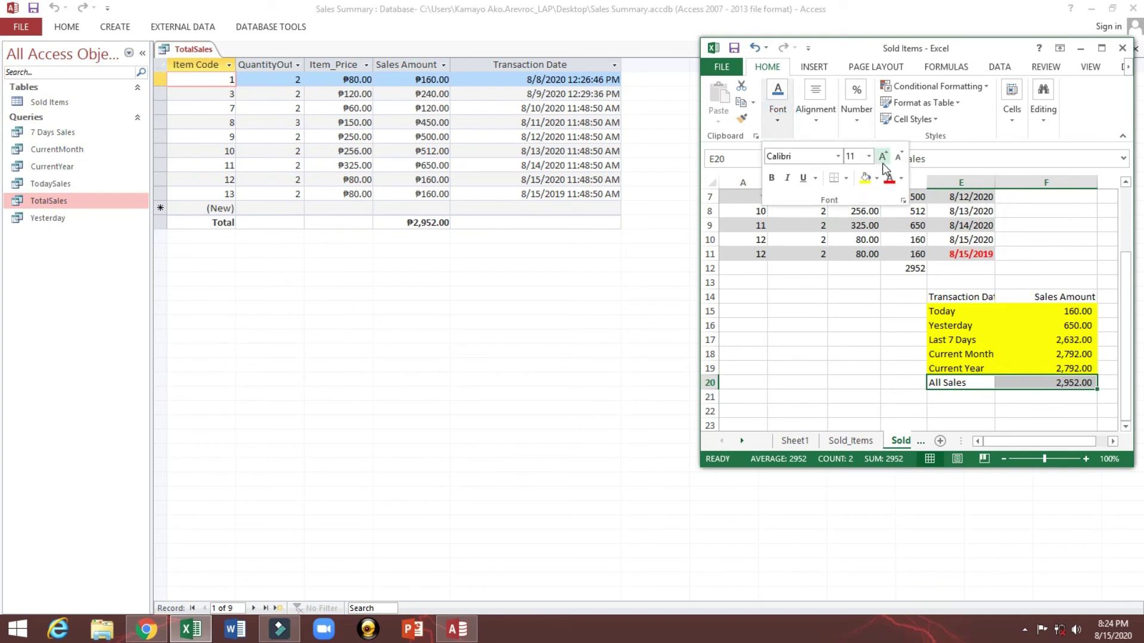
click(865, 178)
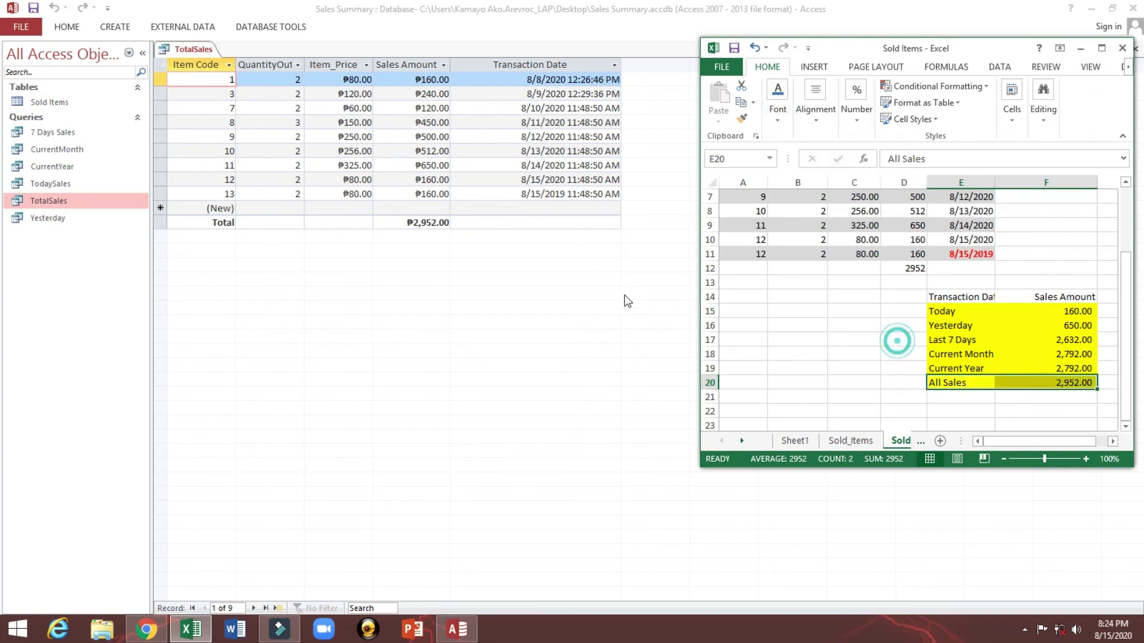
click(578, 253)
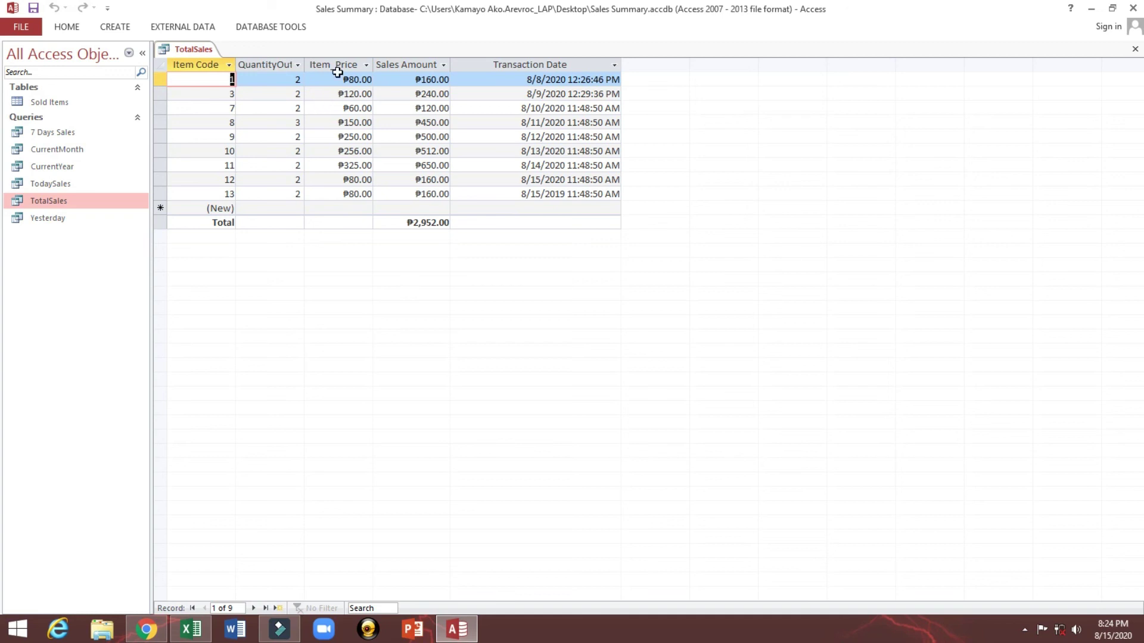
Close the TotalSales query, saving its design changes
right_click(198, 49)
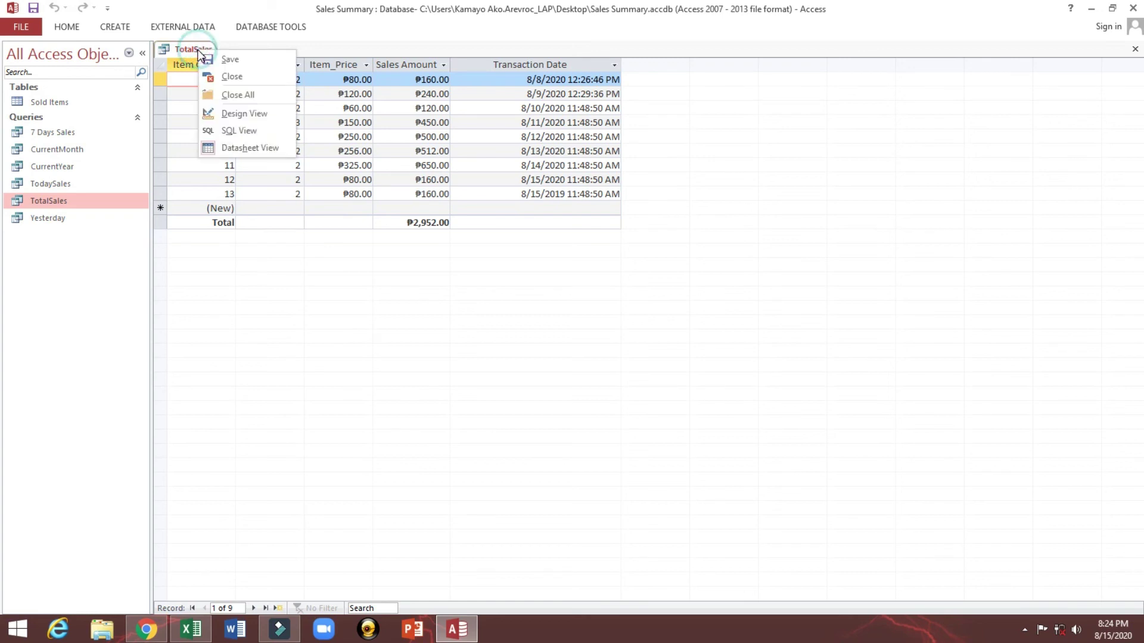
click(832, 147)
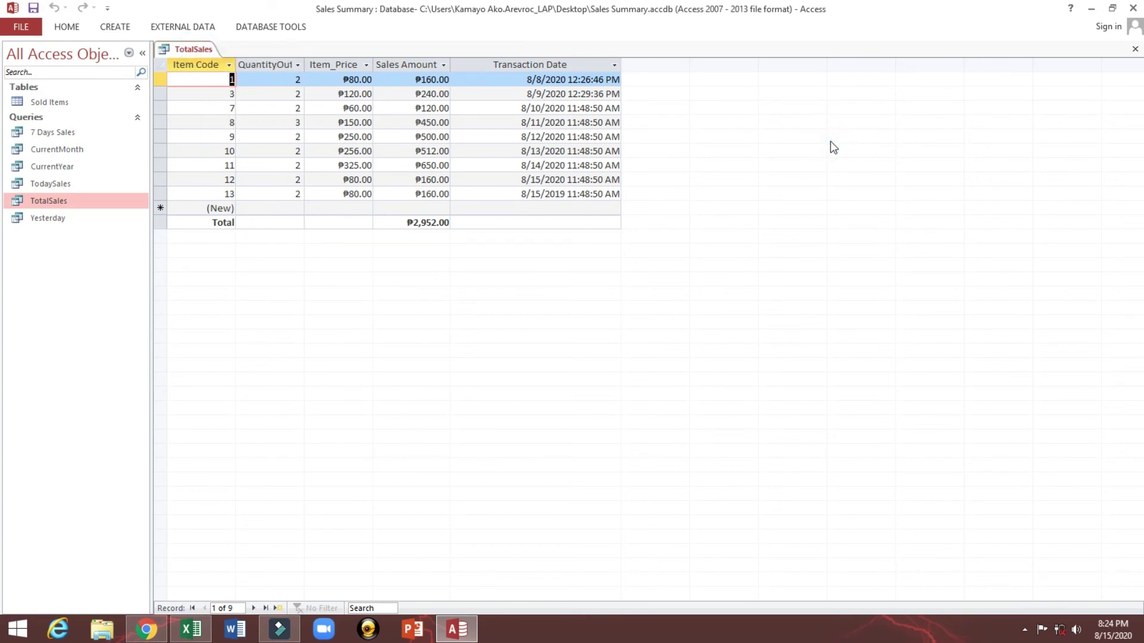
right_click(200, 50)
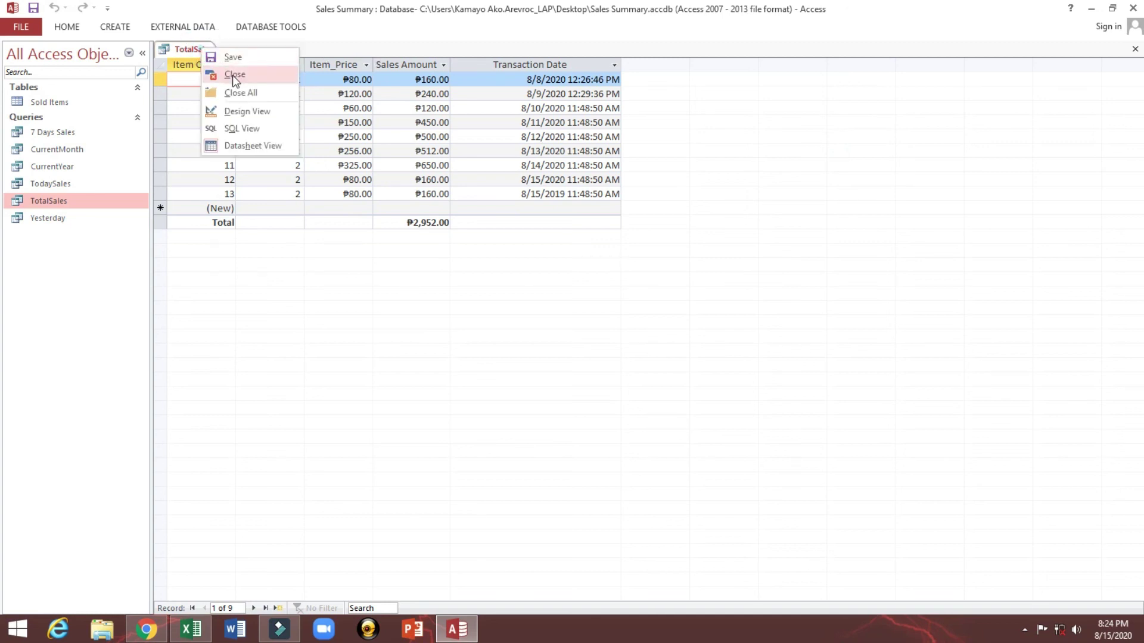
click(232, 75)
click(524, 353)
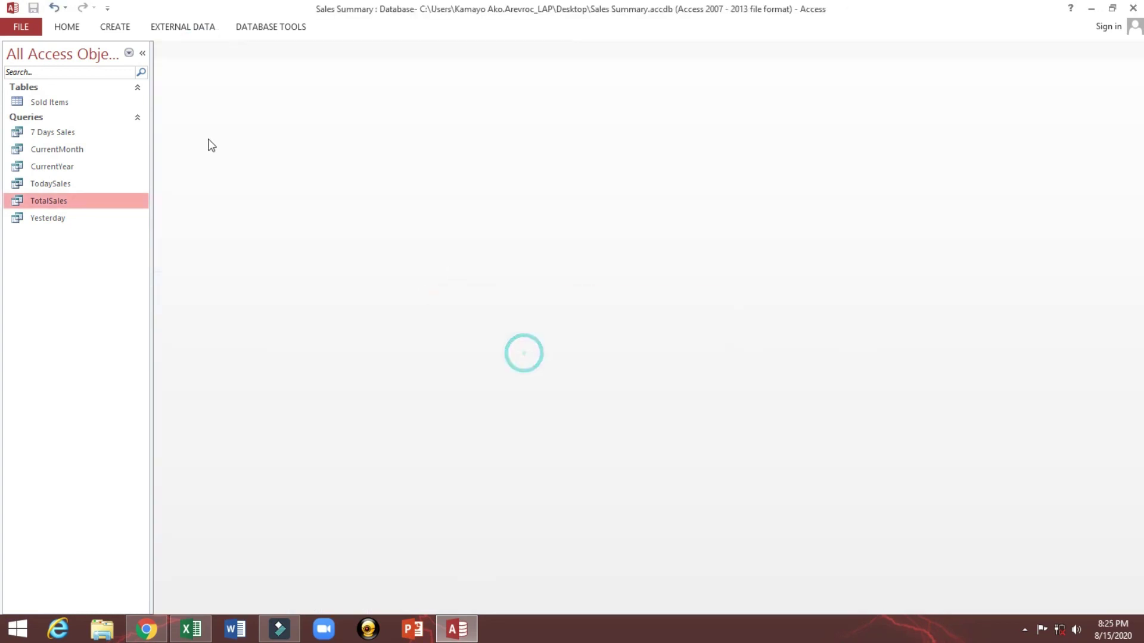
Select all six queries in the navigation pane and minimise to the desktop with Win+D
click(79, 132)
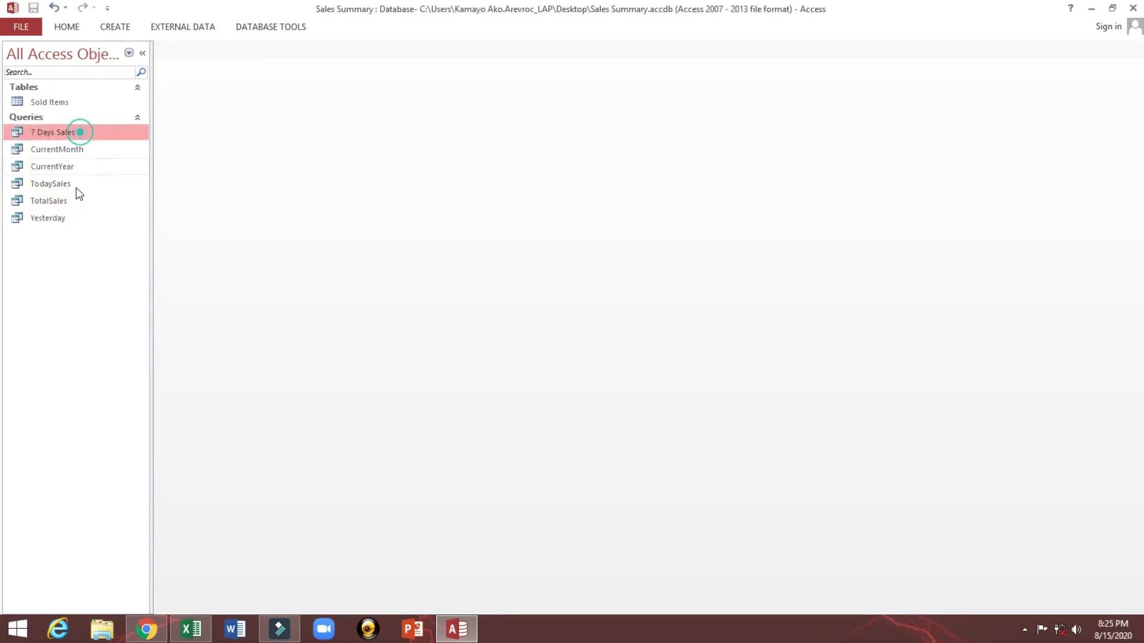
shift+click(71, 225)
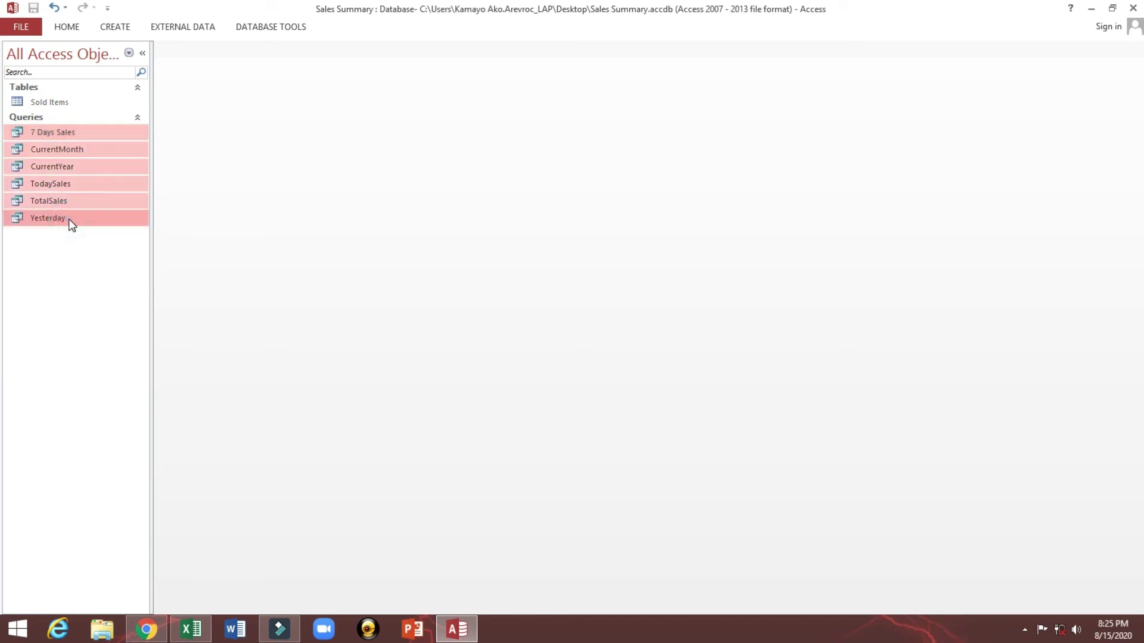
key(super+d)
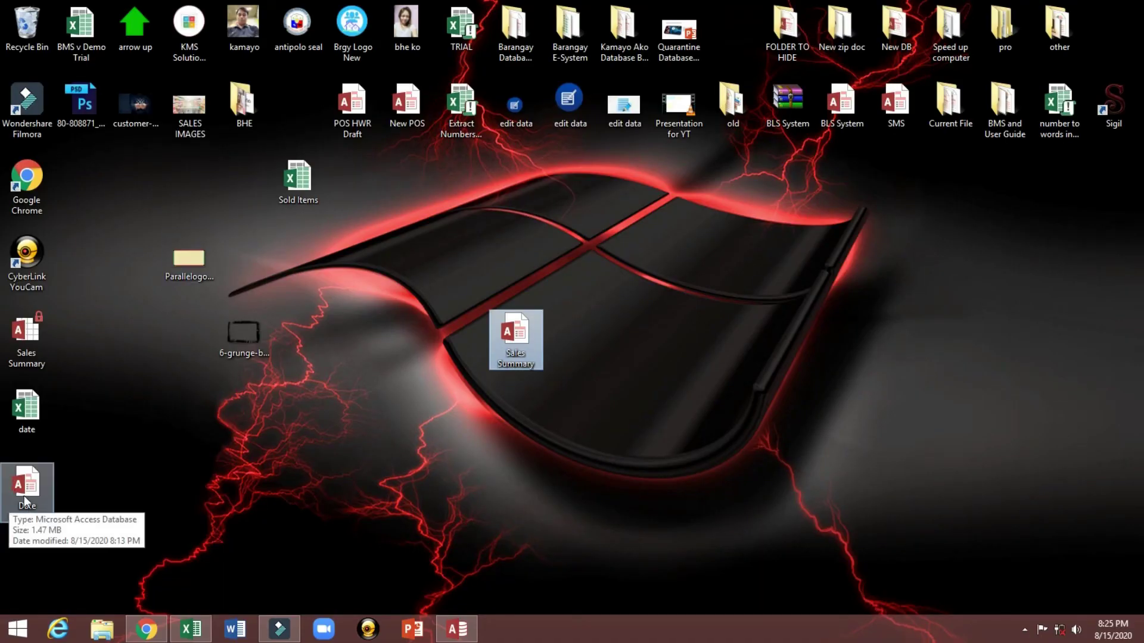